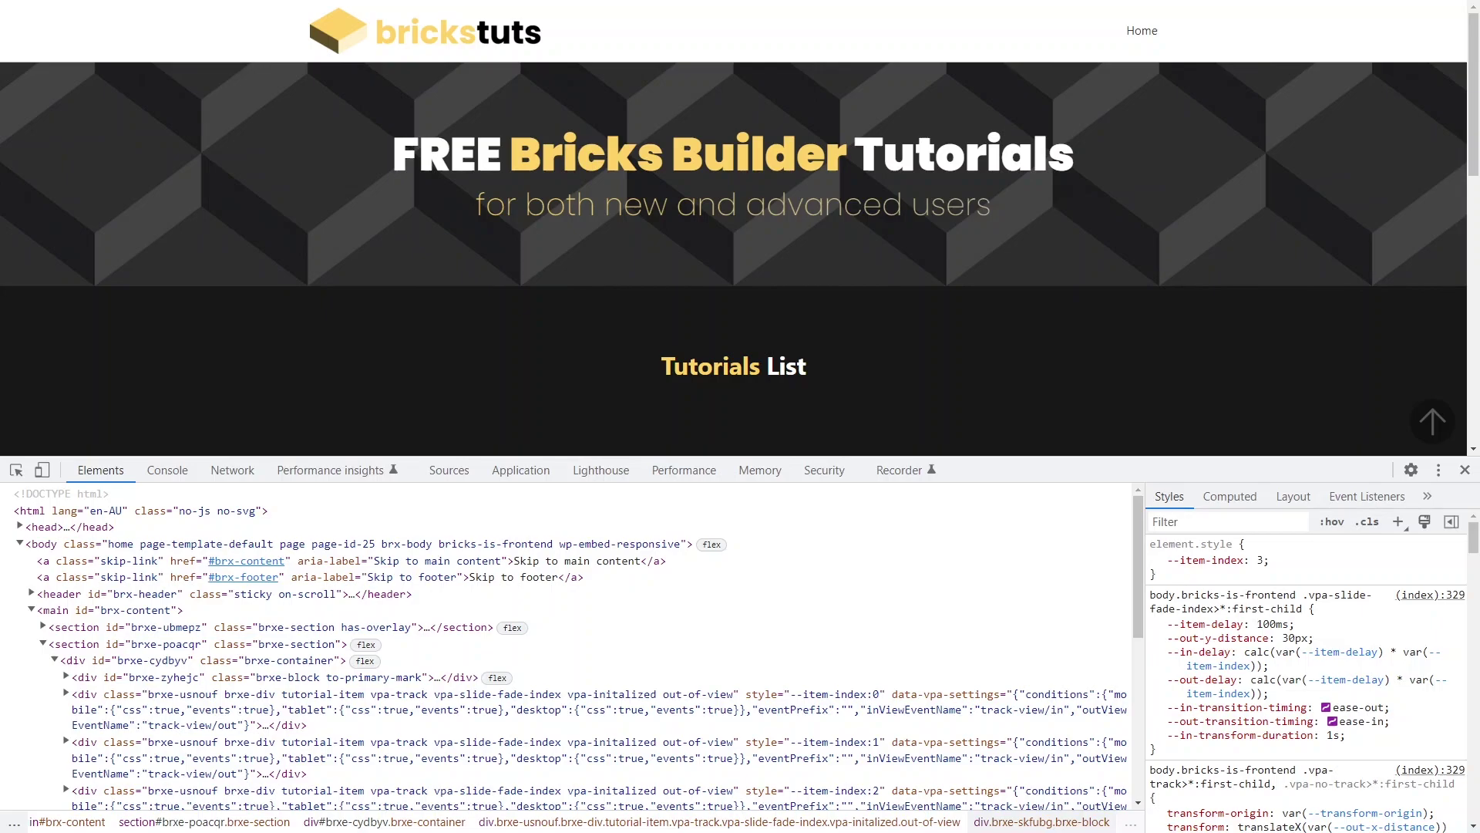
Step: Scroll the front-end page down and up to replay the tutorial tiles' staggered fade-in
scroll(885, 362, down, 1)
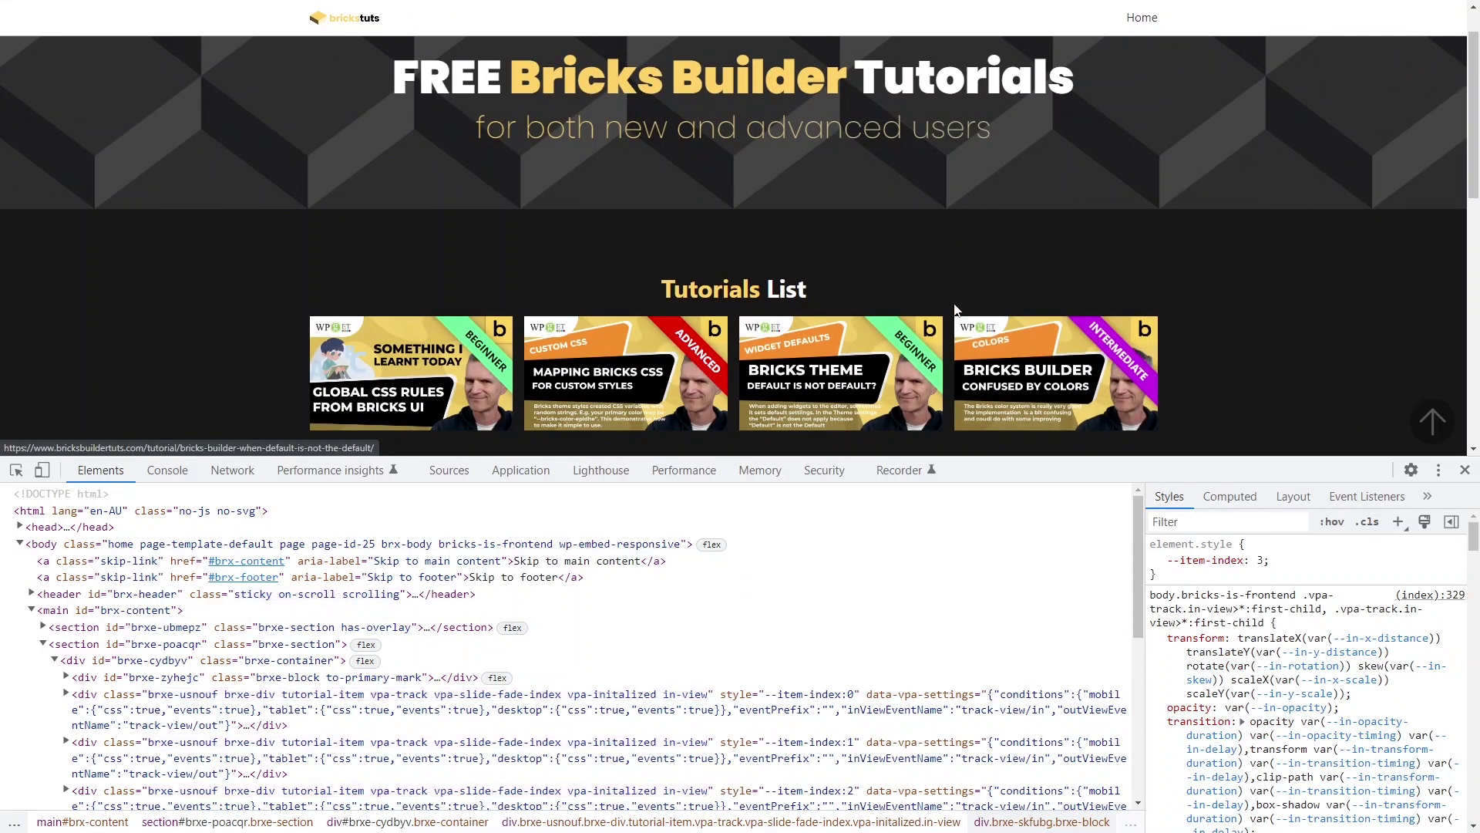
scroll(948, 311, down, 3)
scroll(950, 321, up, 4)
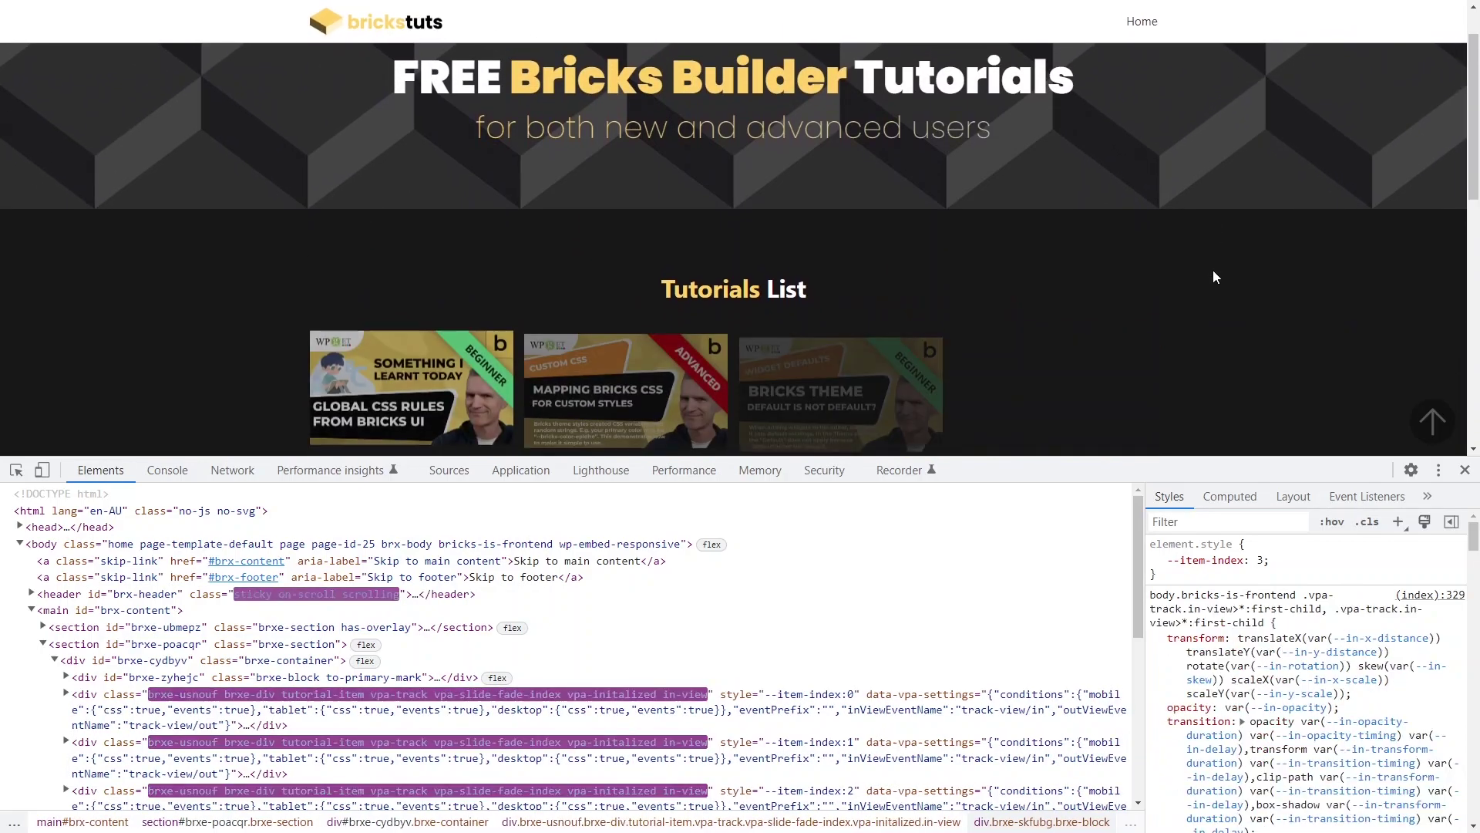
scroll(1213, 271, up, 1)
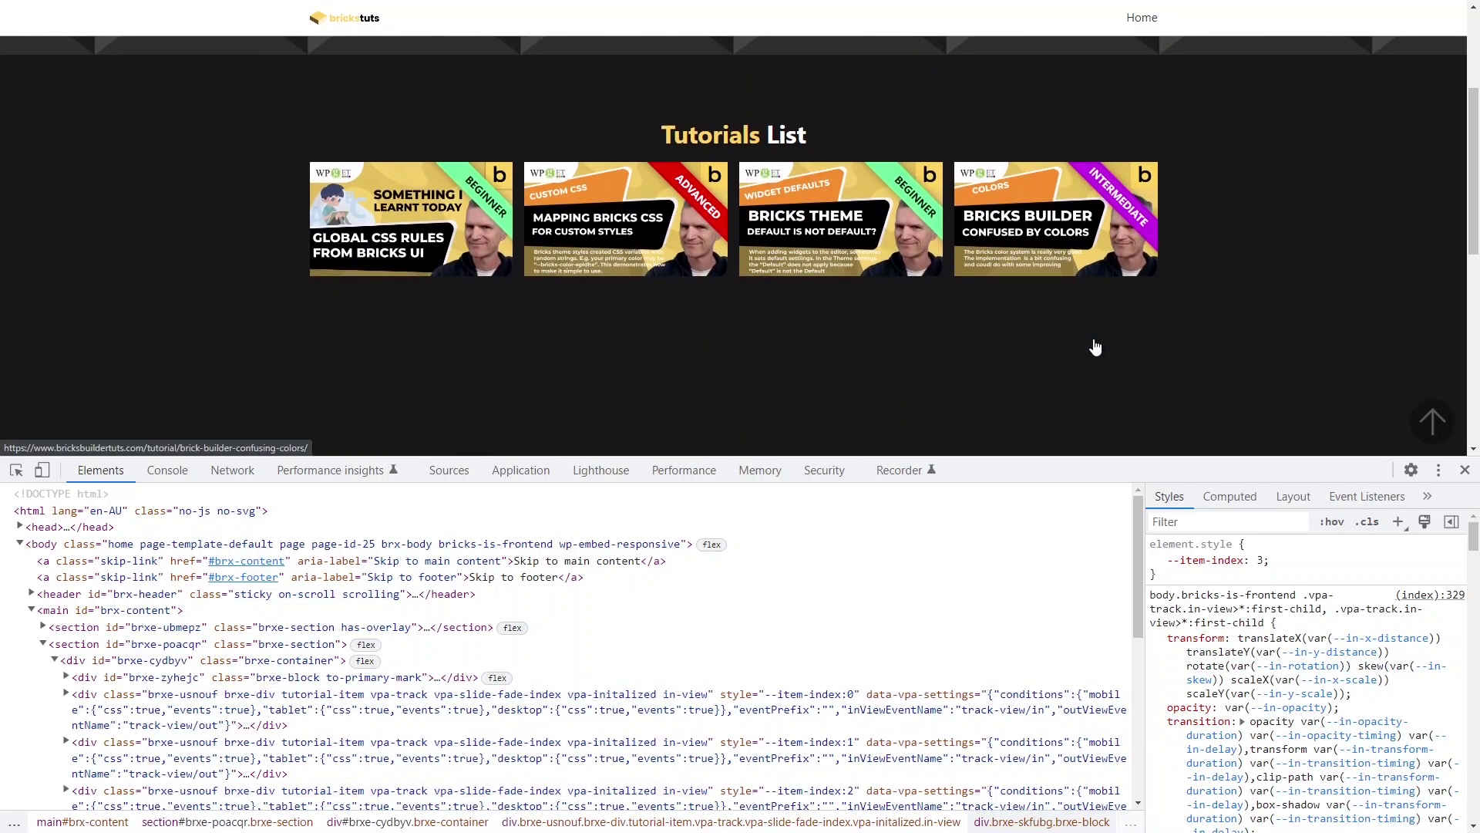
scroll(1095, 347, down, 1)
scroll(1096, 347, up, 4)
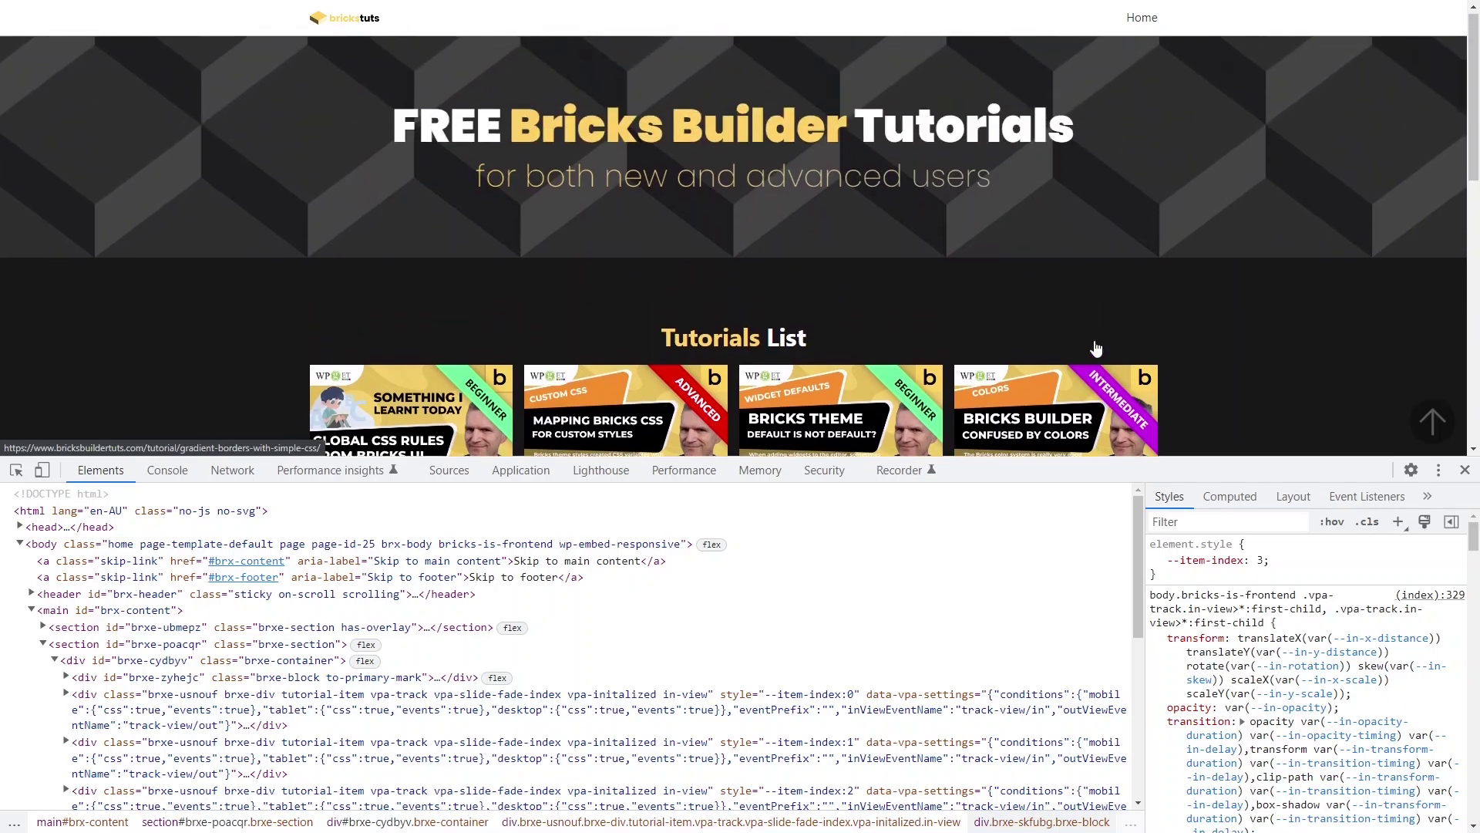
scroll(1096, 348, up, 2)
key(alt+Tab)
key(alt+Tab)
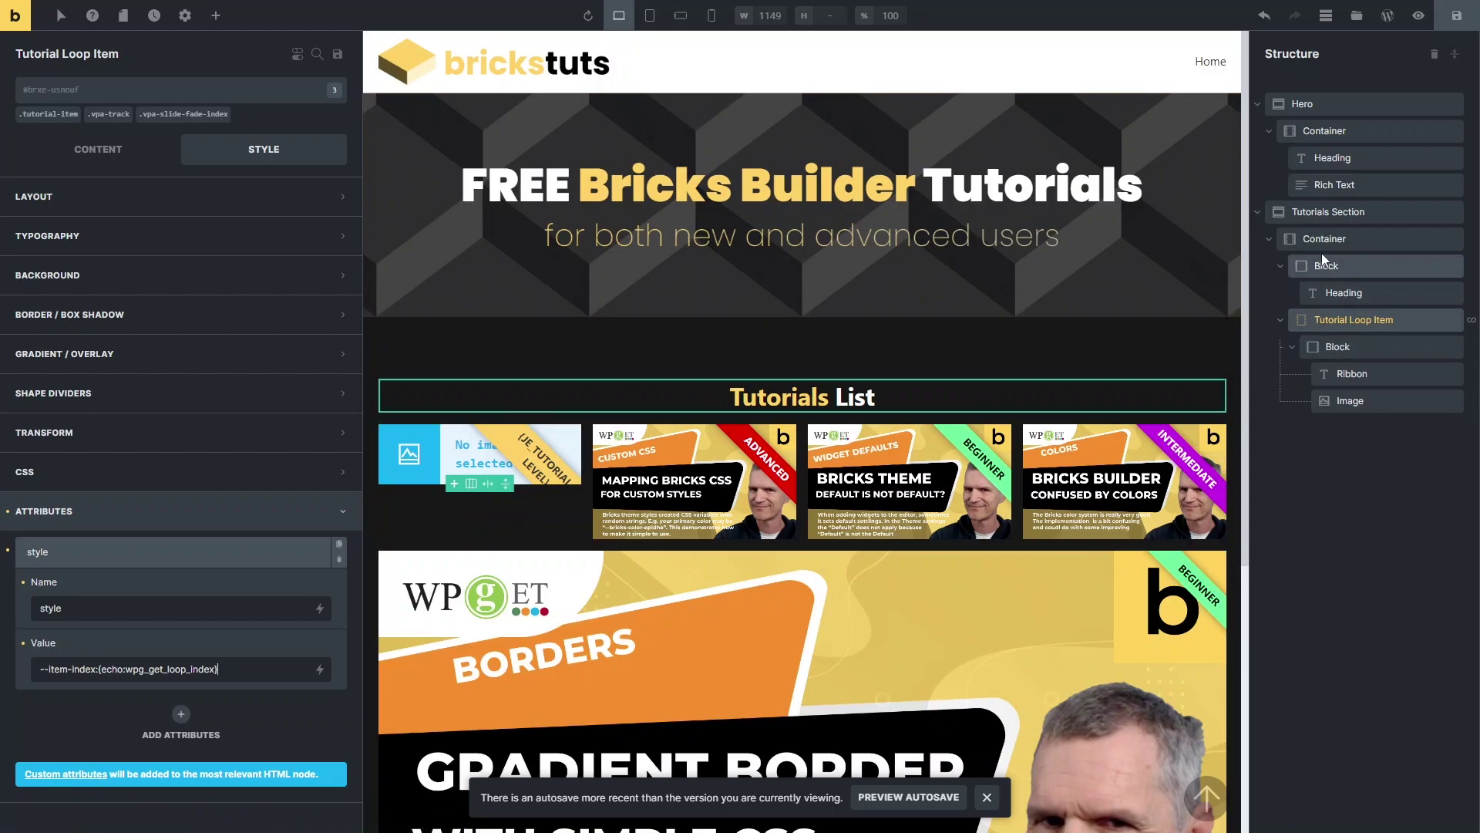
click(1316, 218)
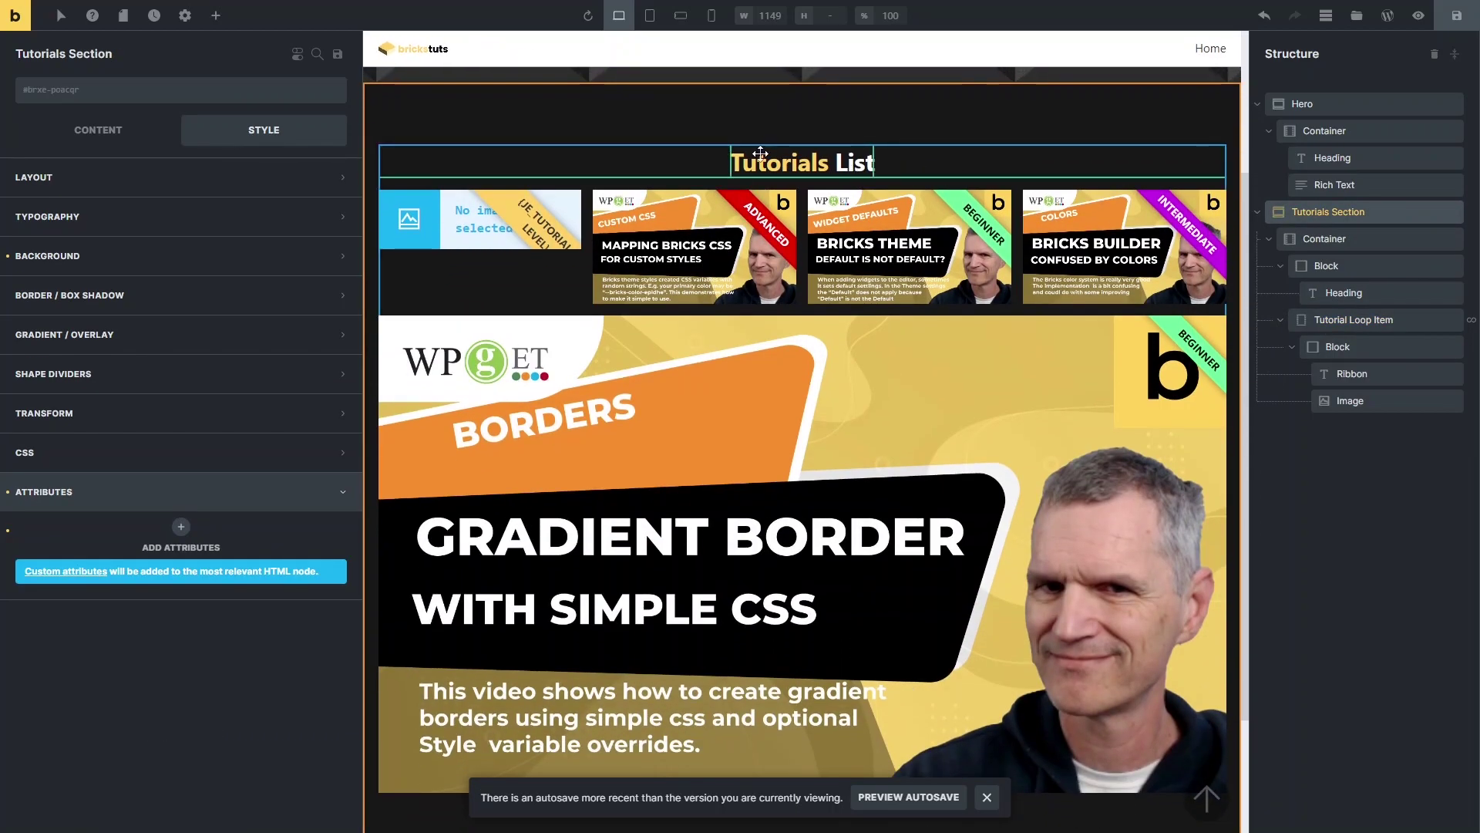
click(1325, 243)
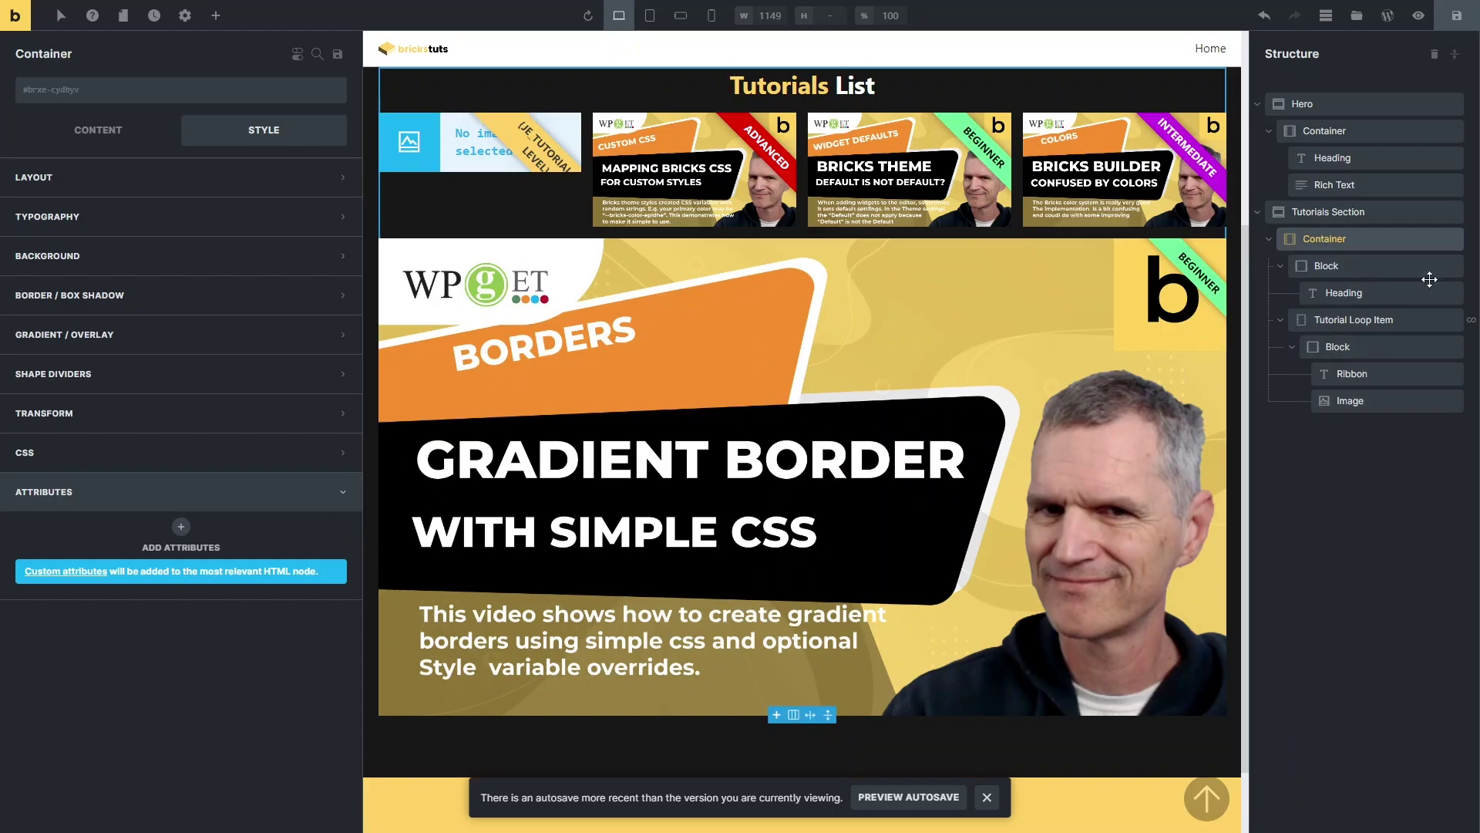
click(1313, 266)
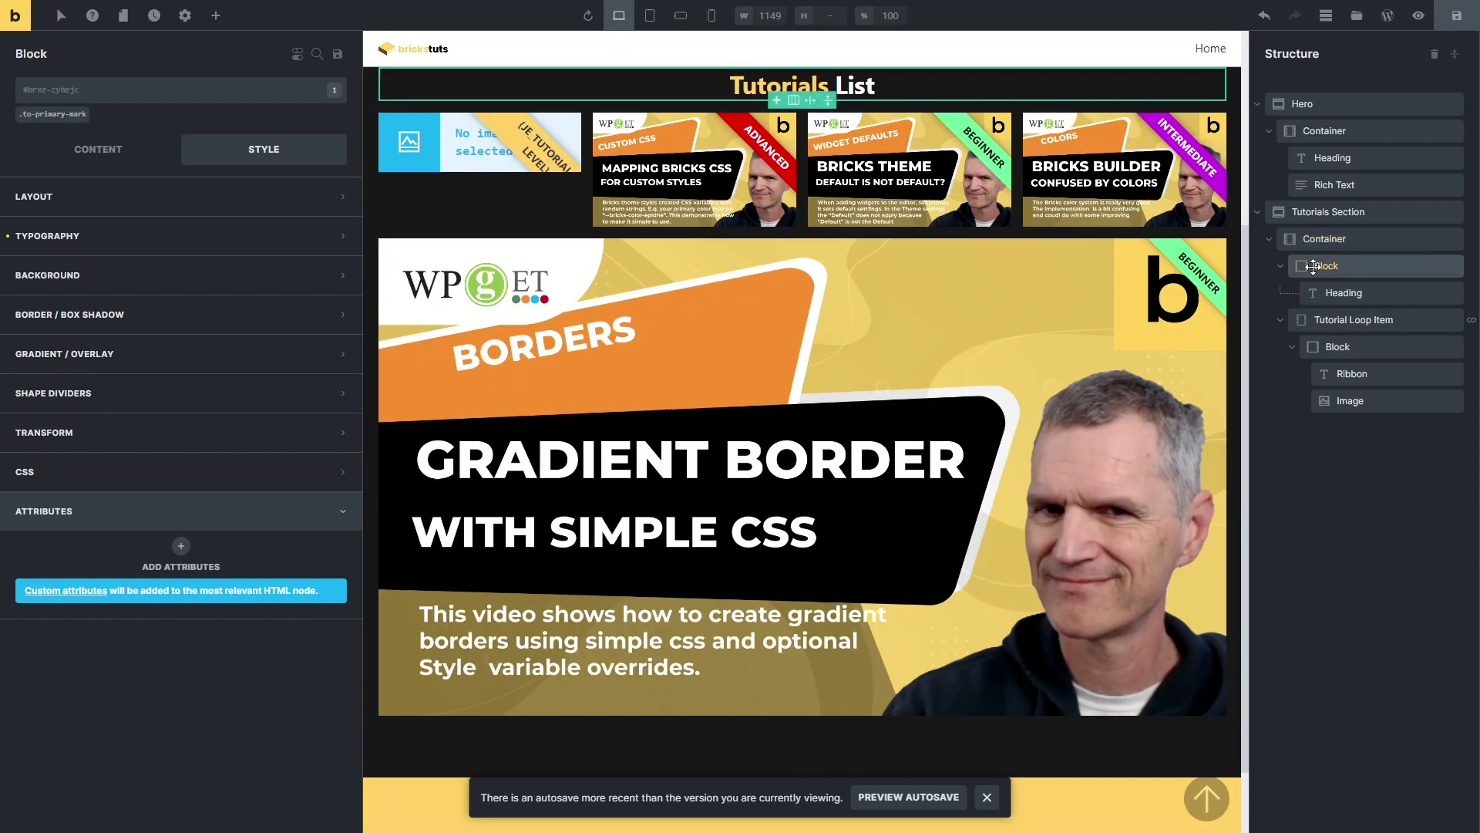
click(1340, 293)
click(1327, 266)
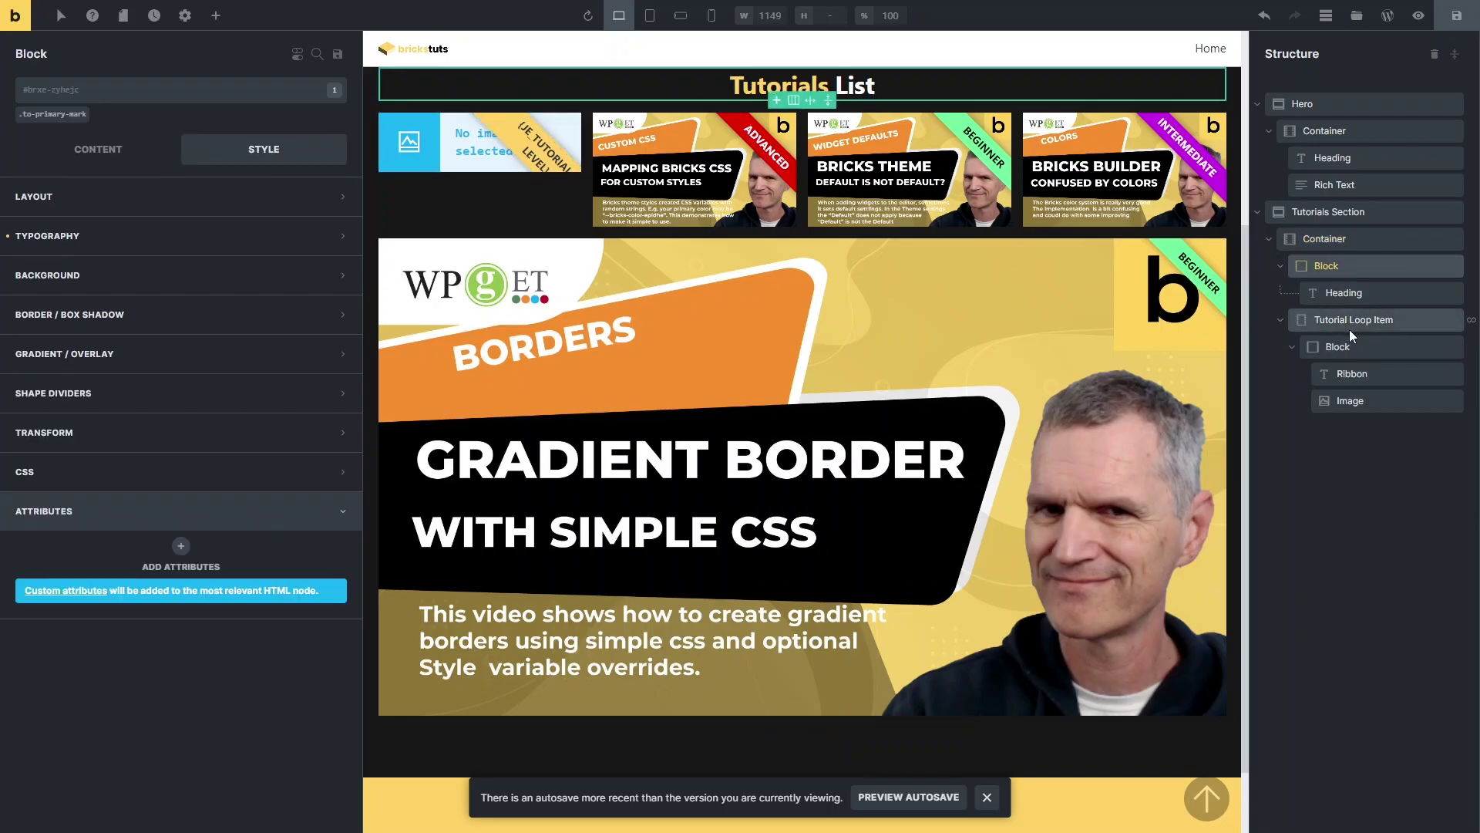
click(1321, 320)
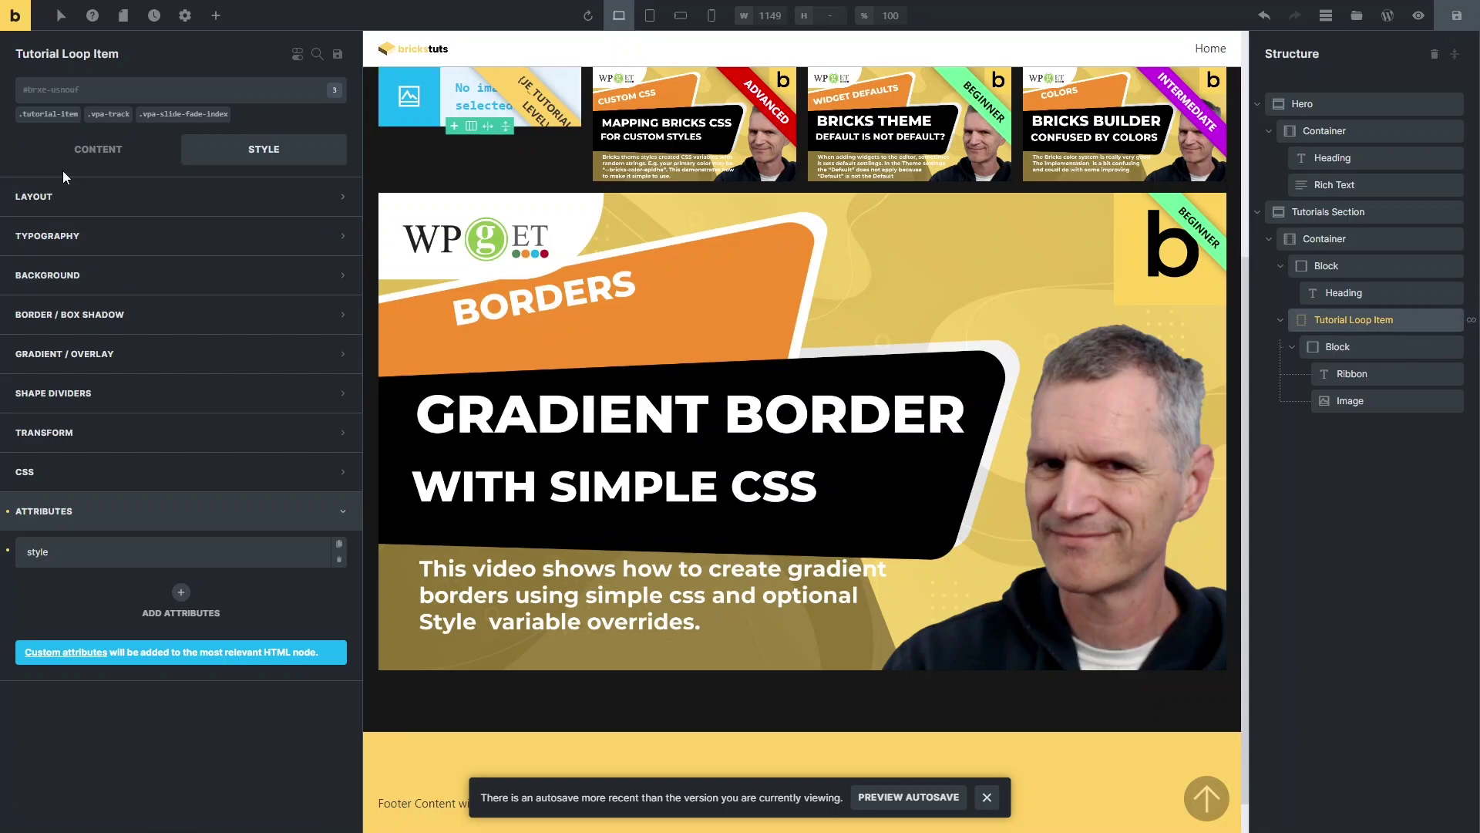
Step: Confirm the Tutorial Loop Item's query loop uses the Tutorial post type, then close the query
click(107, 150)
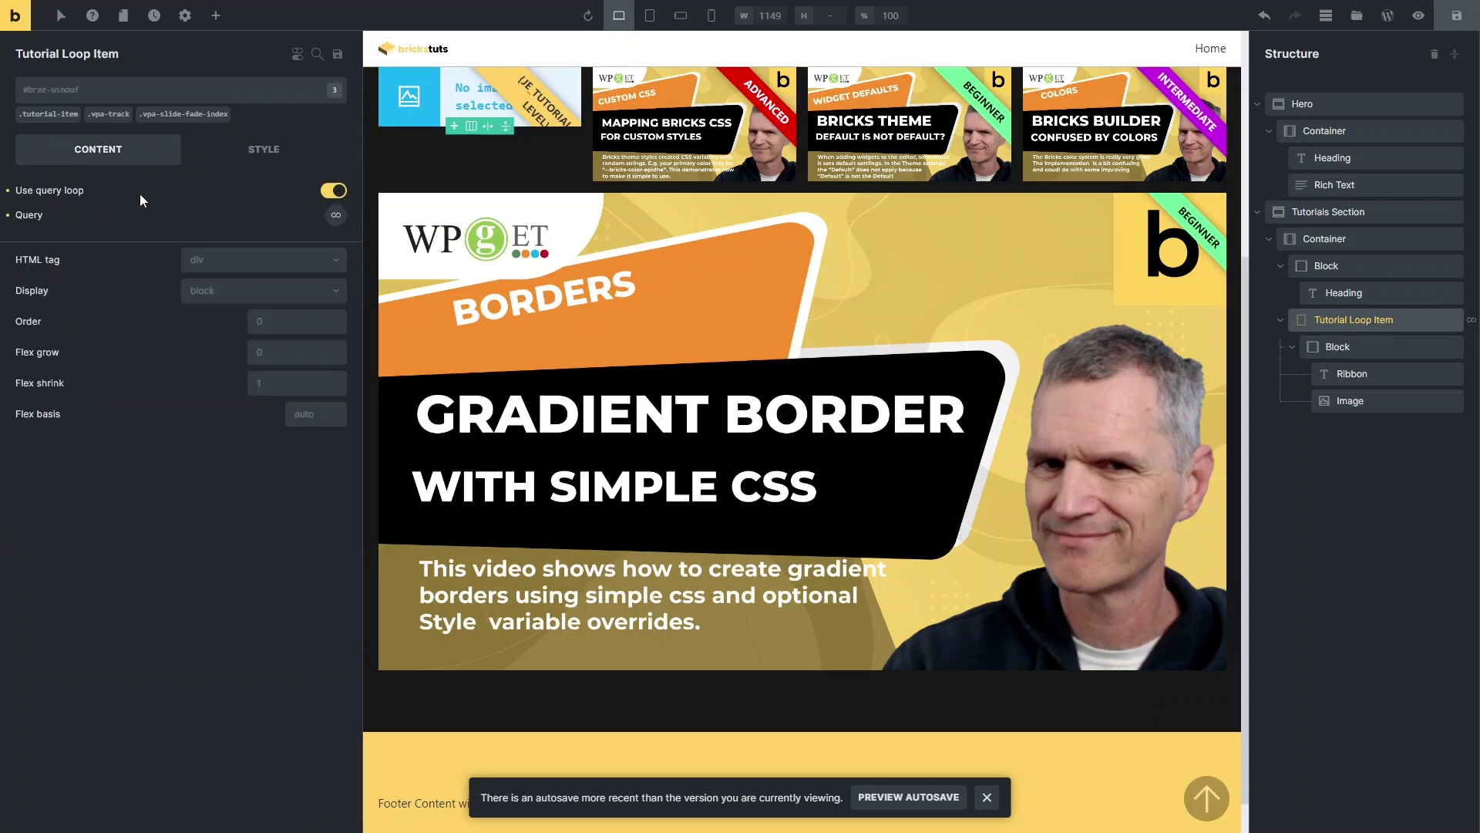
click(335, 216)
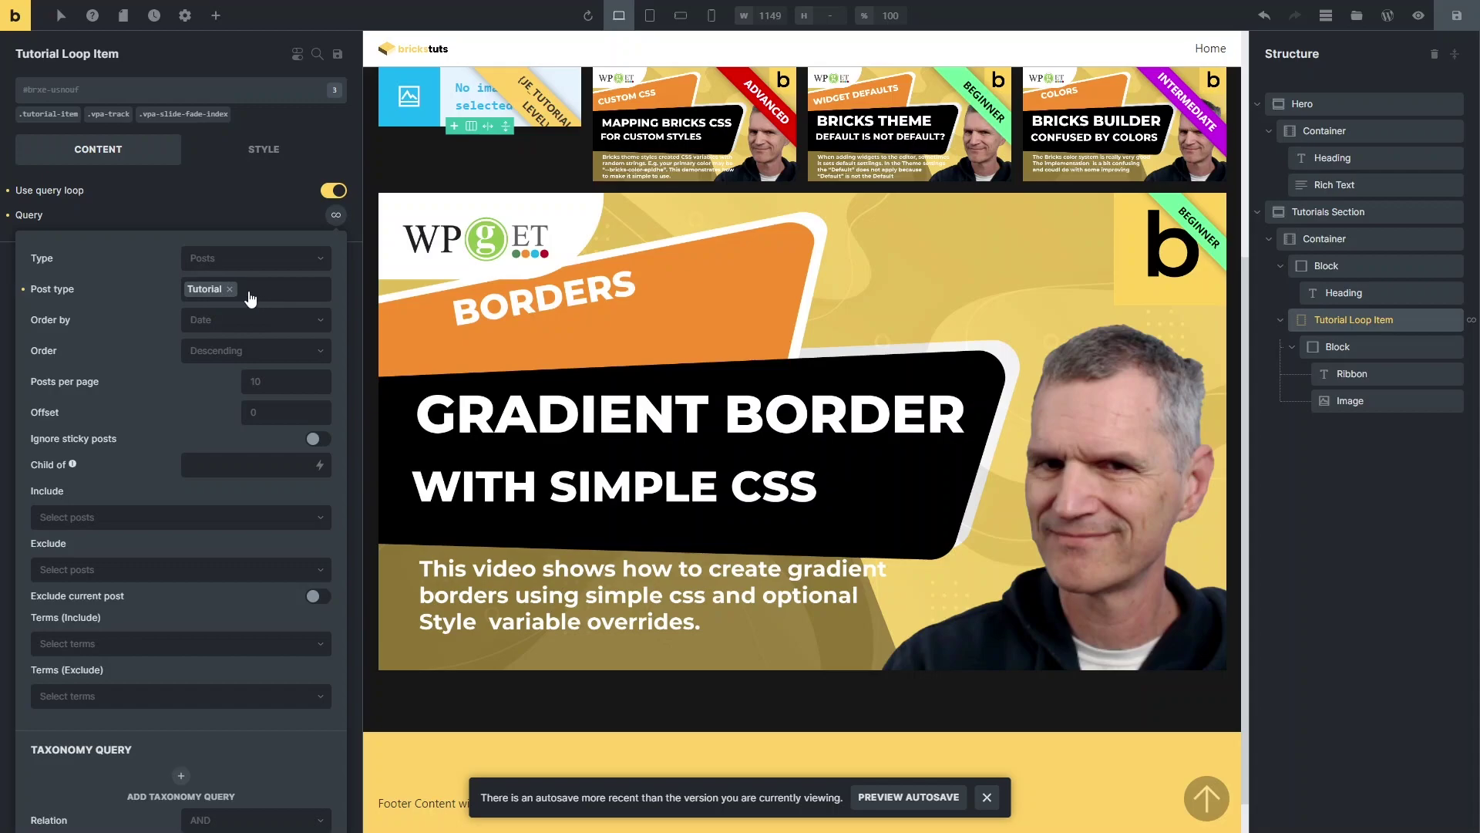
click(259, 212)
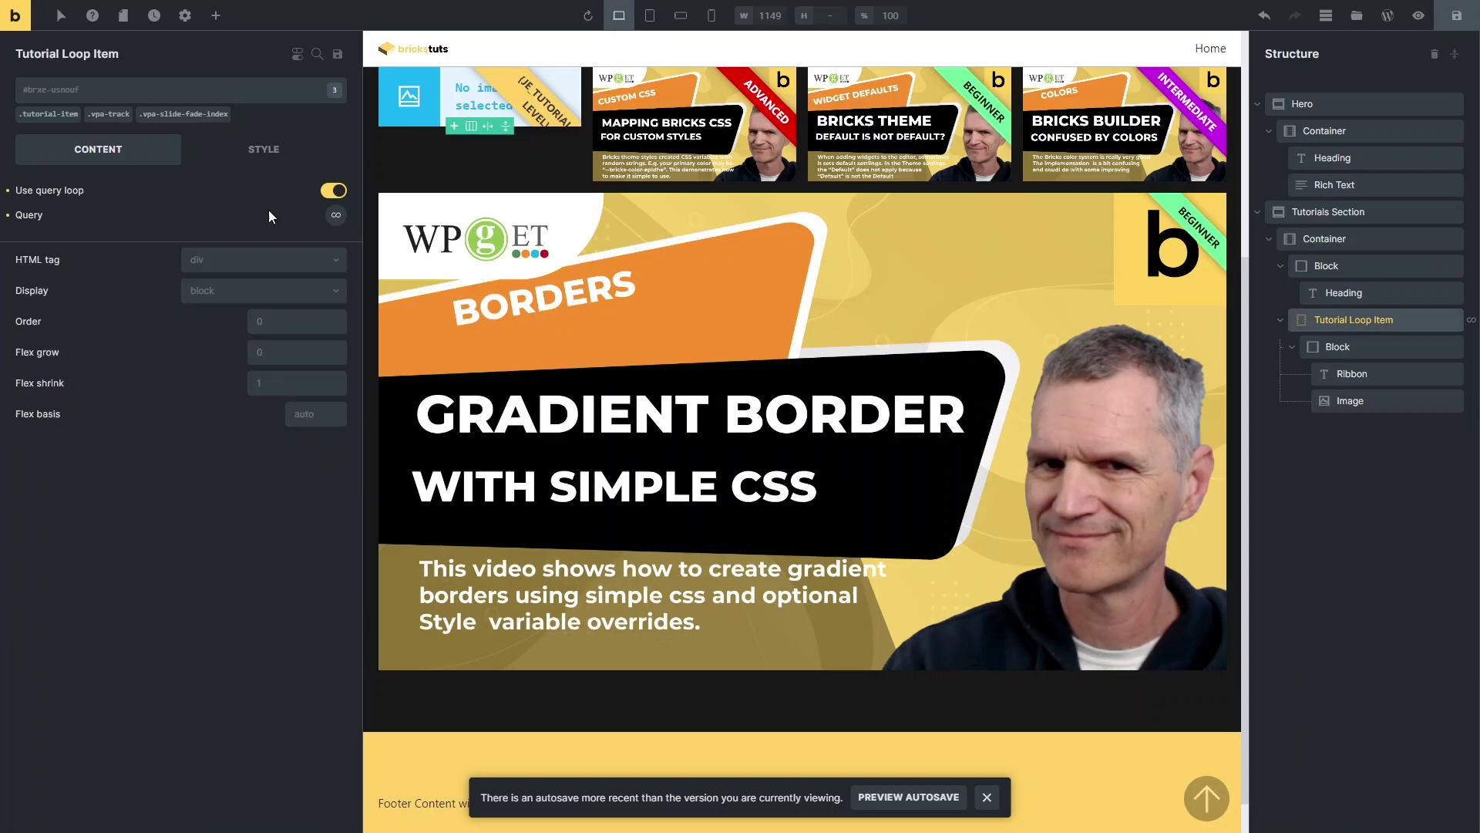
scroll(1047, 385, up, 2)
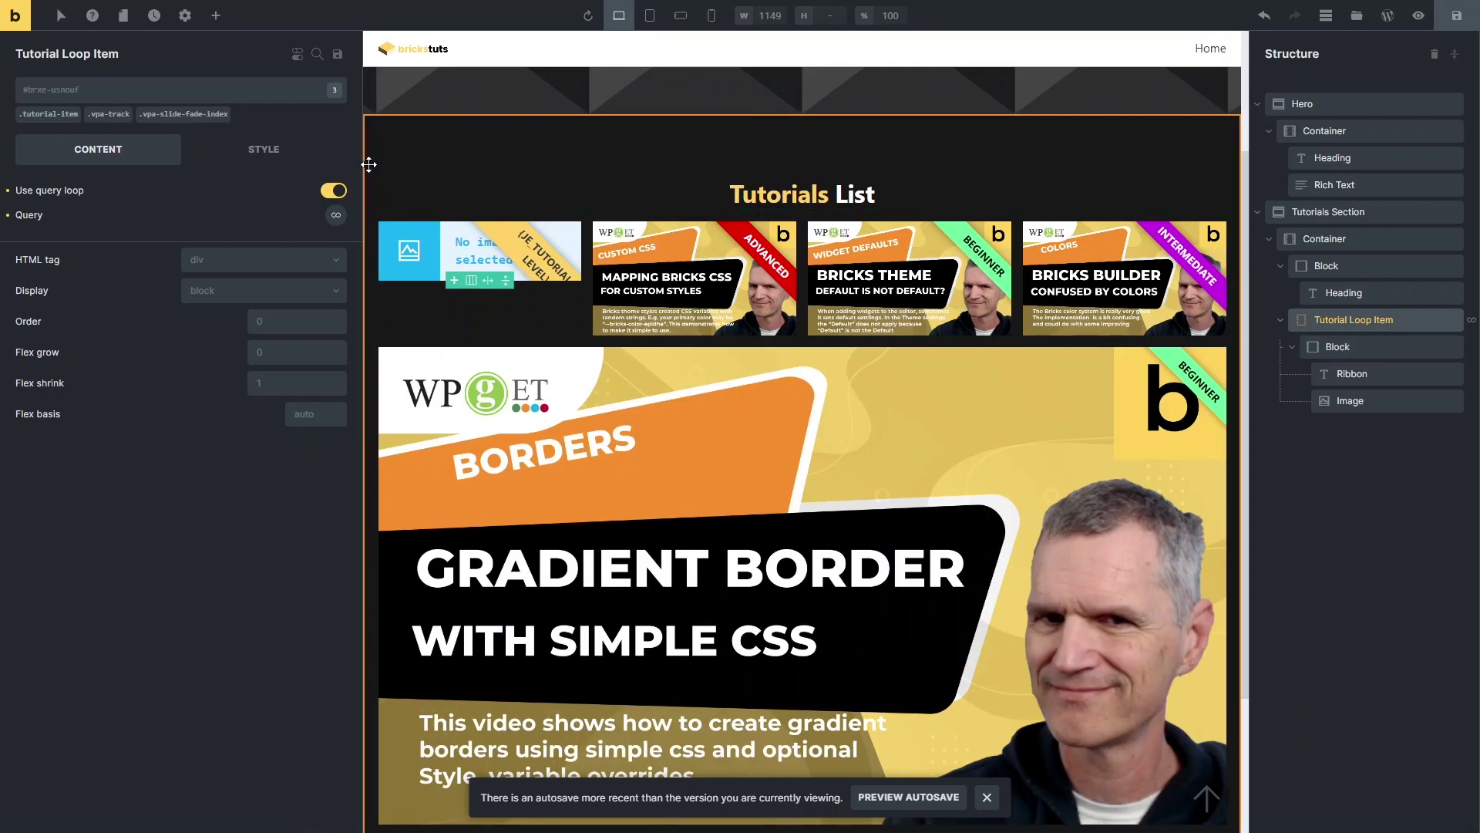
Step: Review the loop item's .tutorial-item, .vpa-track and .vpa-slide-fade-index classes in turn
click(1334, 319)
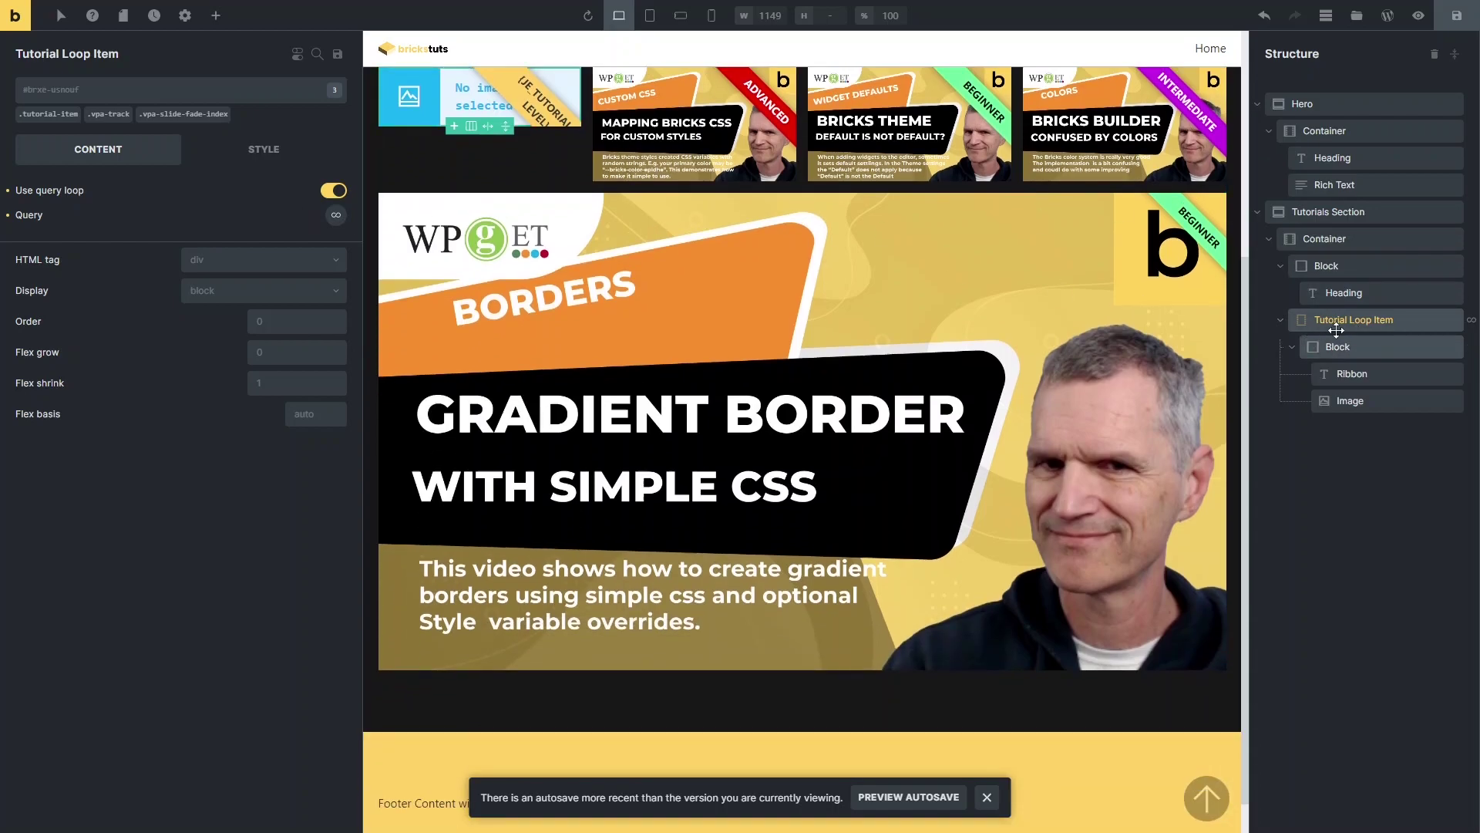
click(48, 114)
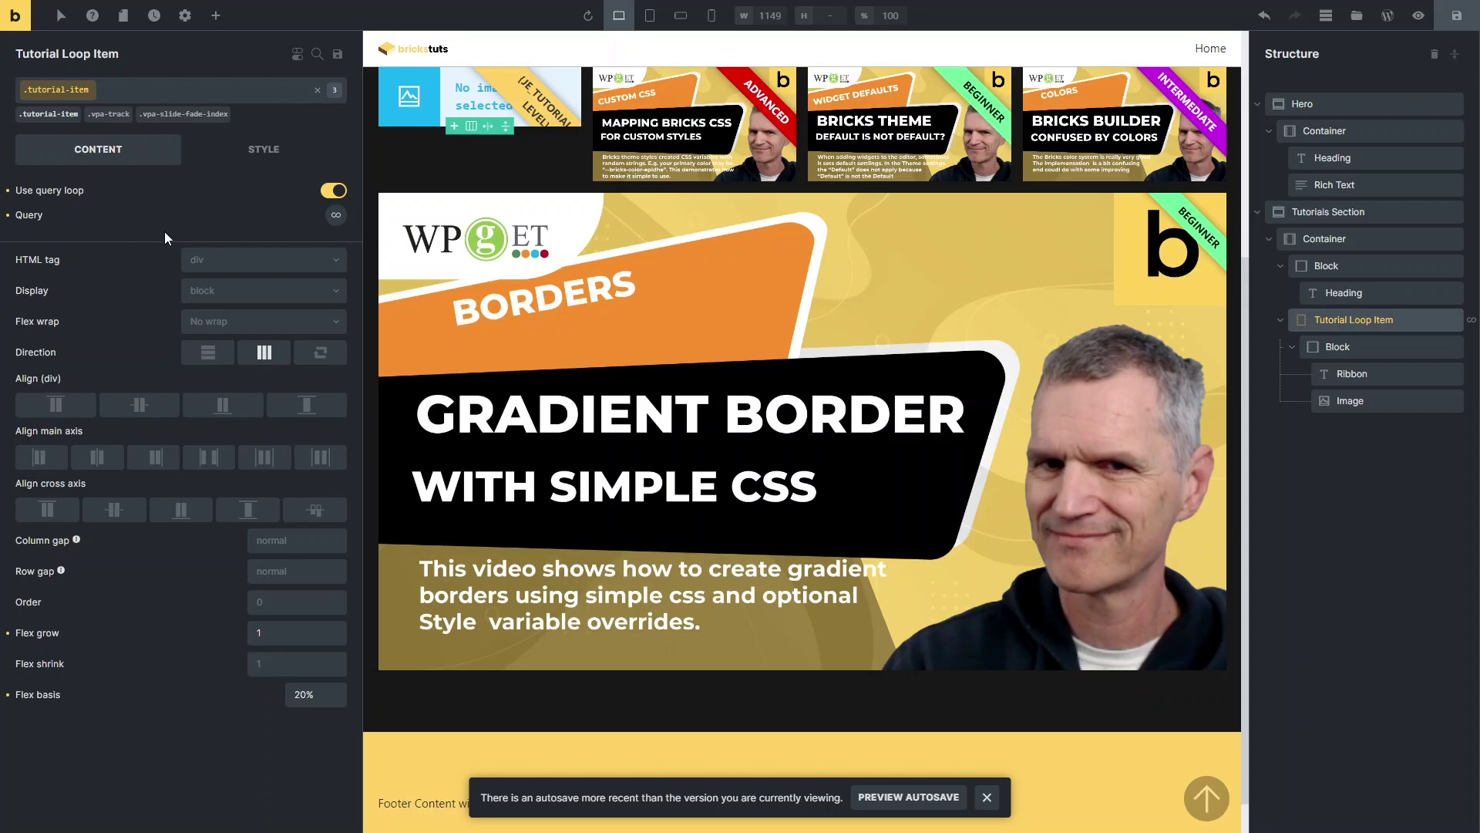
click(115, 115)
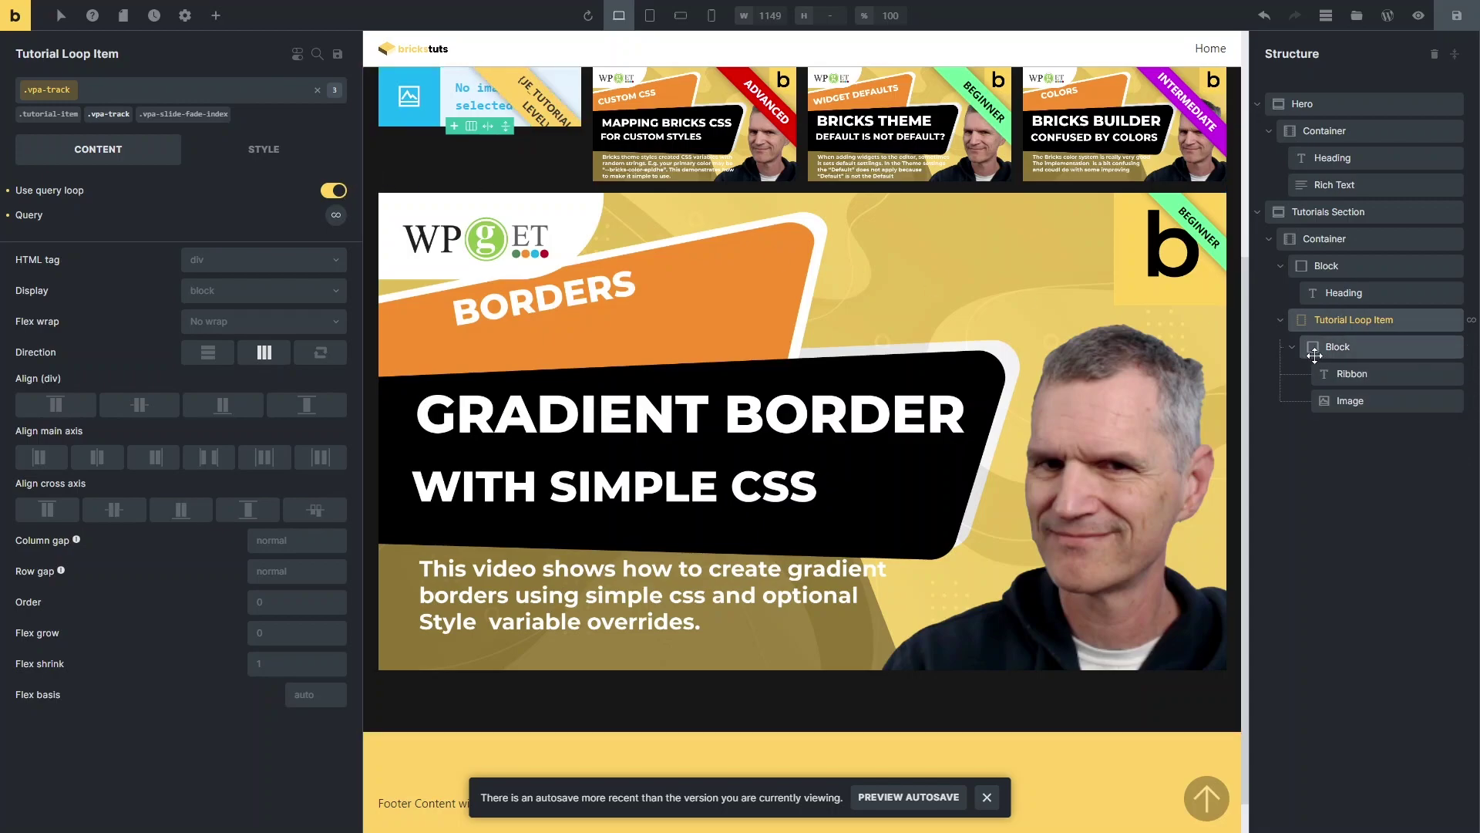
click(187, 116)
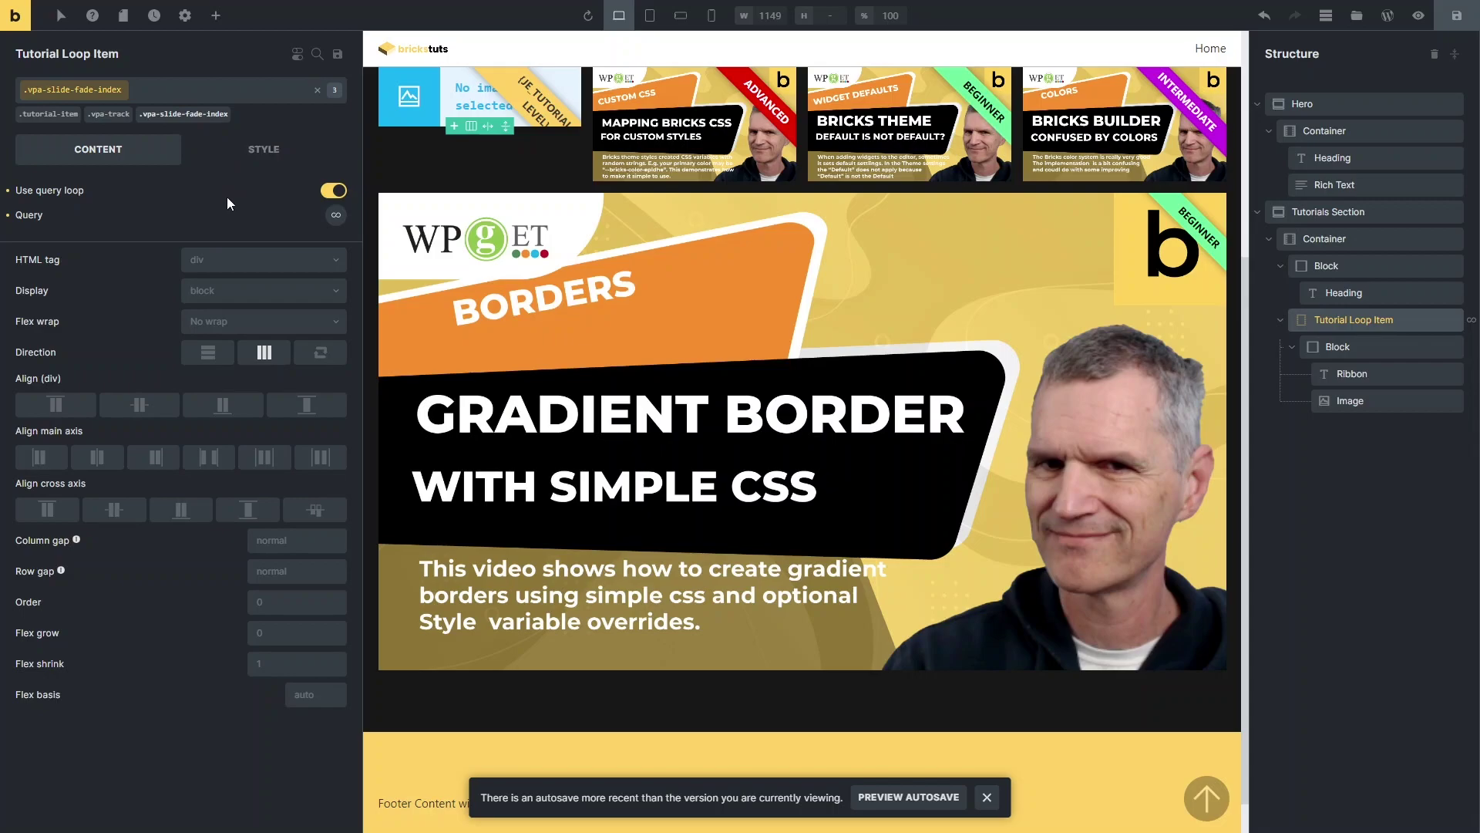
Step: Enlarge the builder interface twice and inspect the loop's Block, Ribbon and Image elements
key(ctrl+plus)
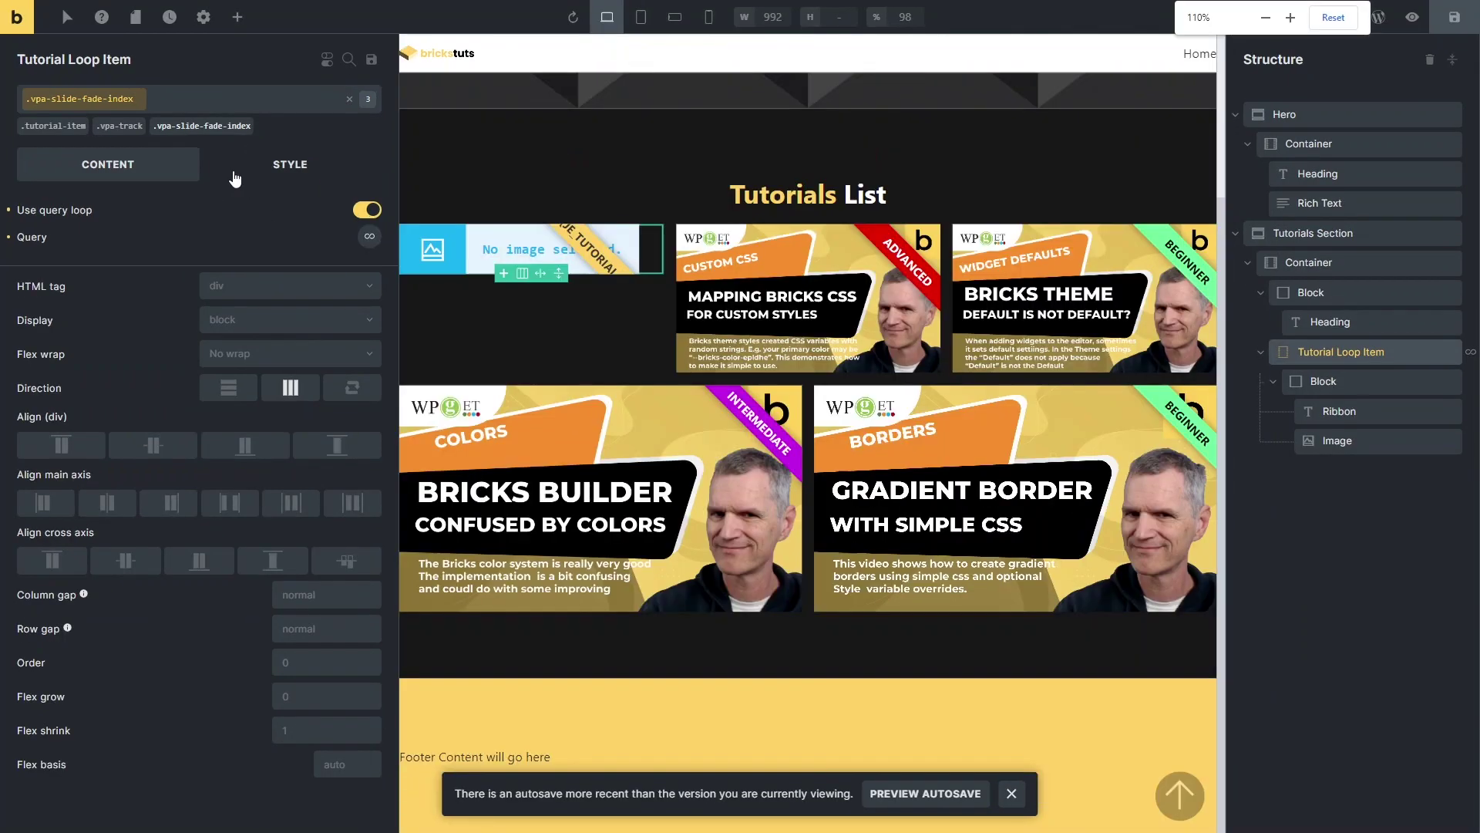
key(ctrl+plus)
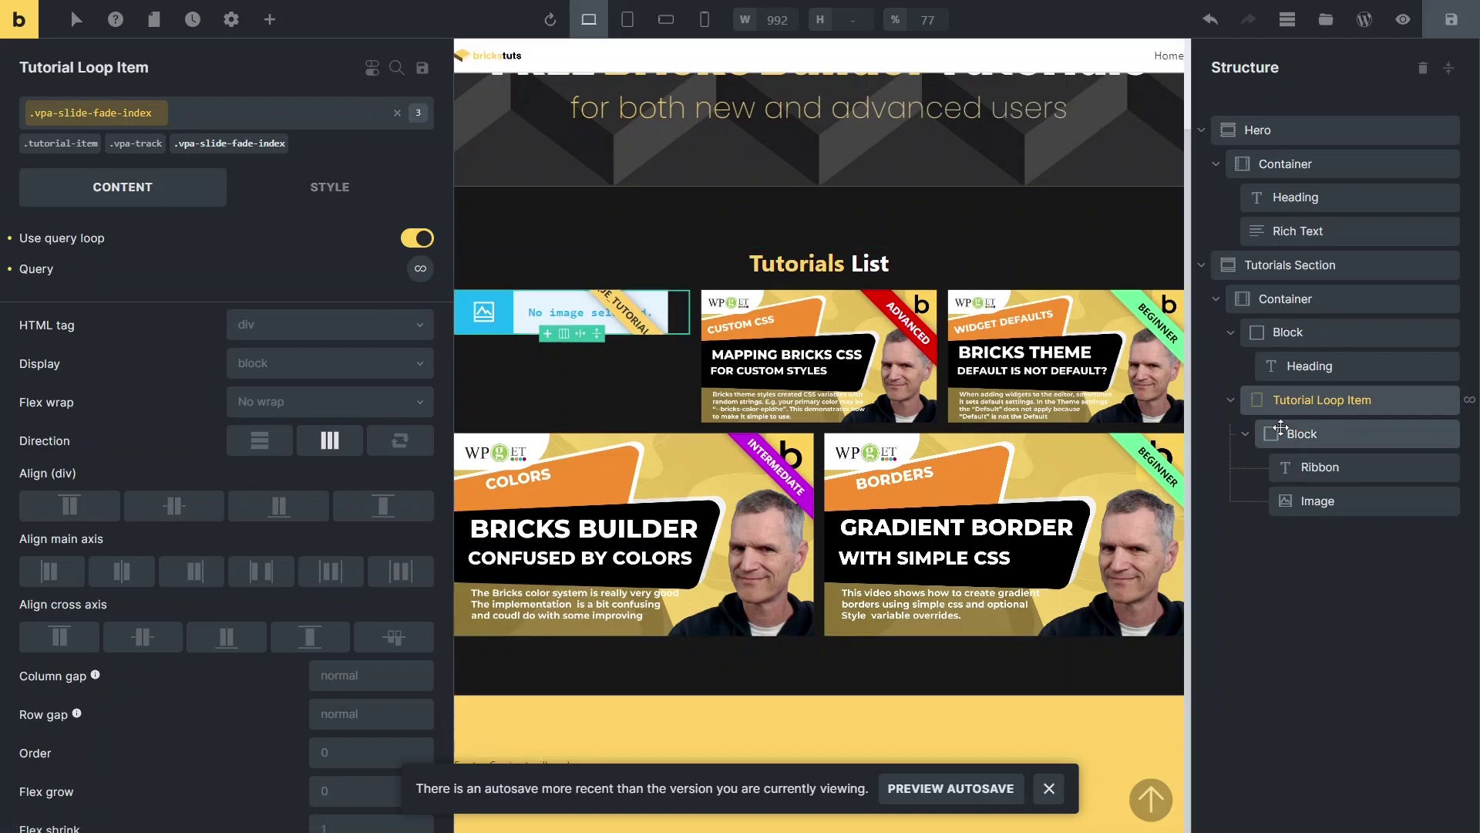
click(1296, 435)
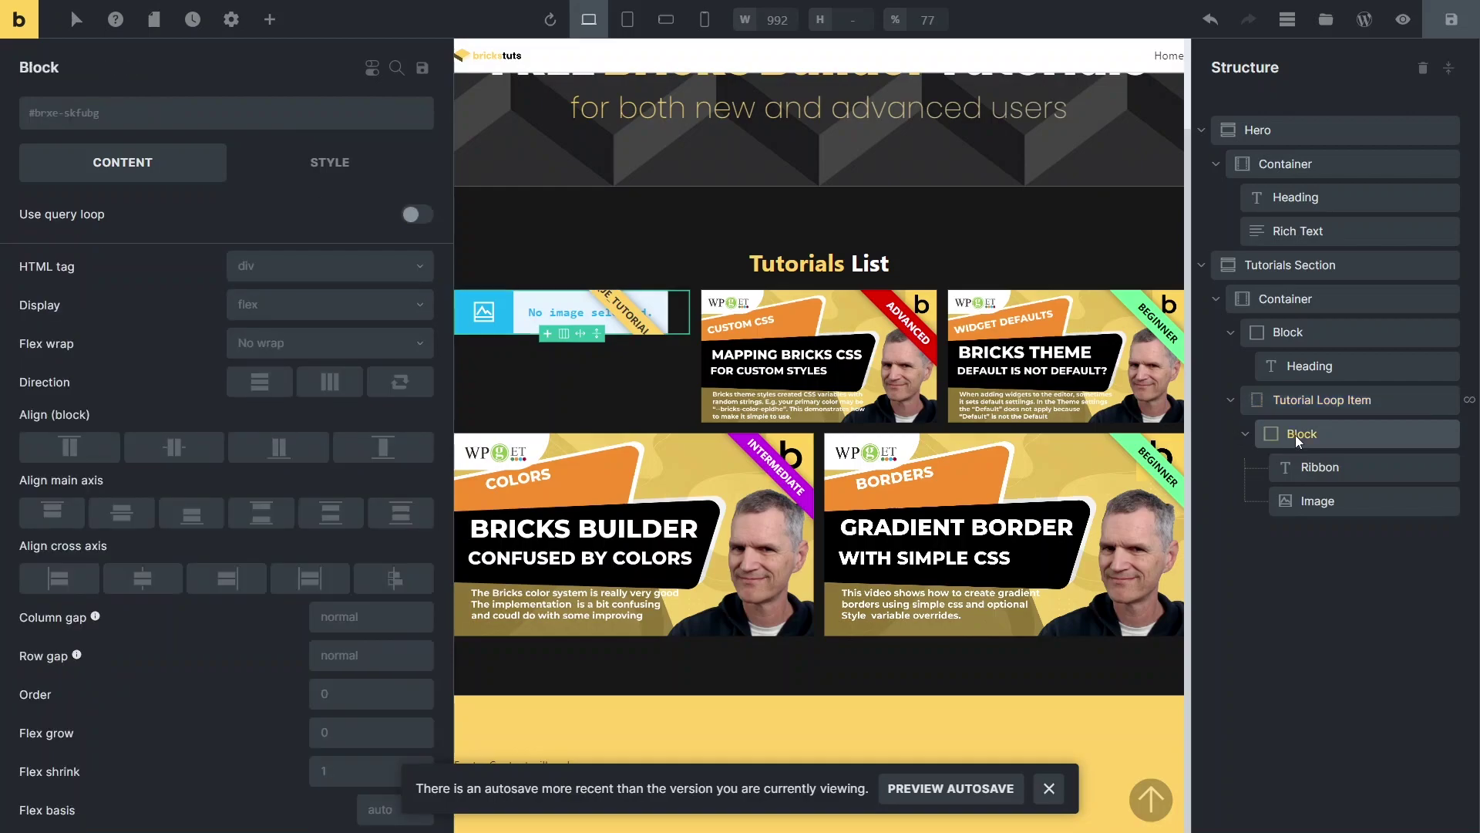
click(1306, 466)
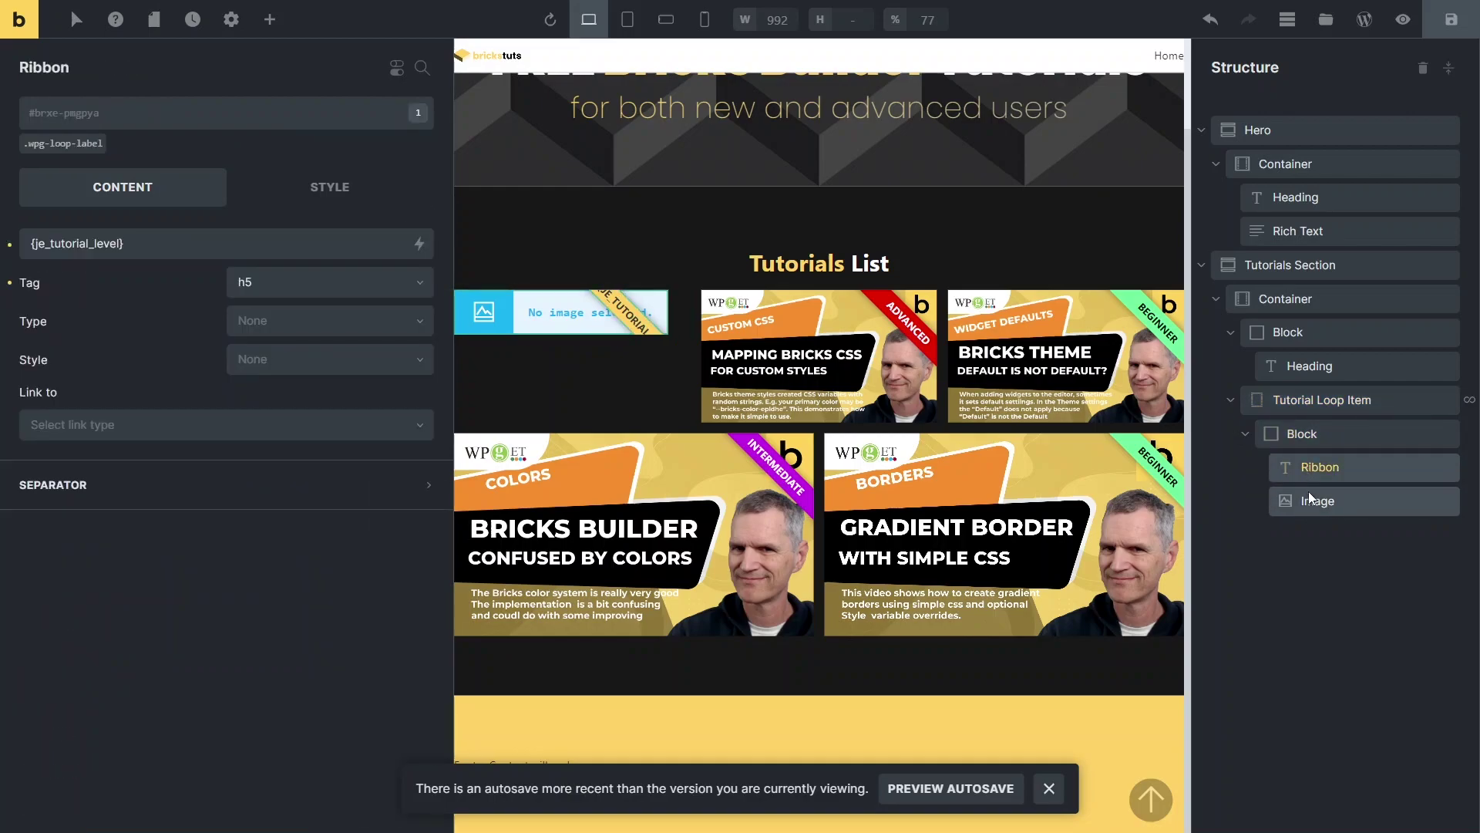
click(1311, 497)
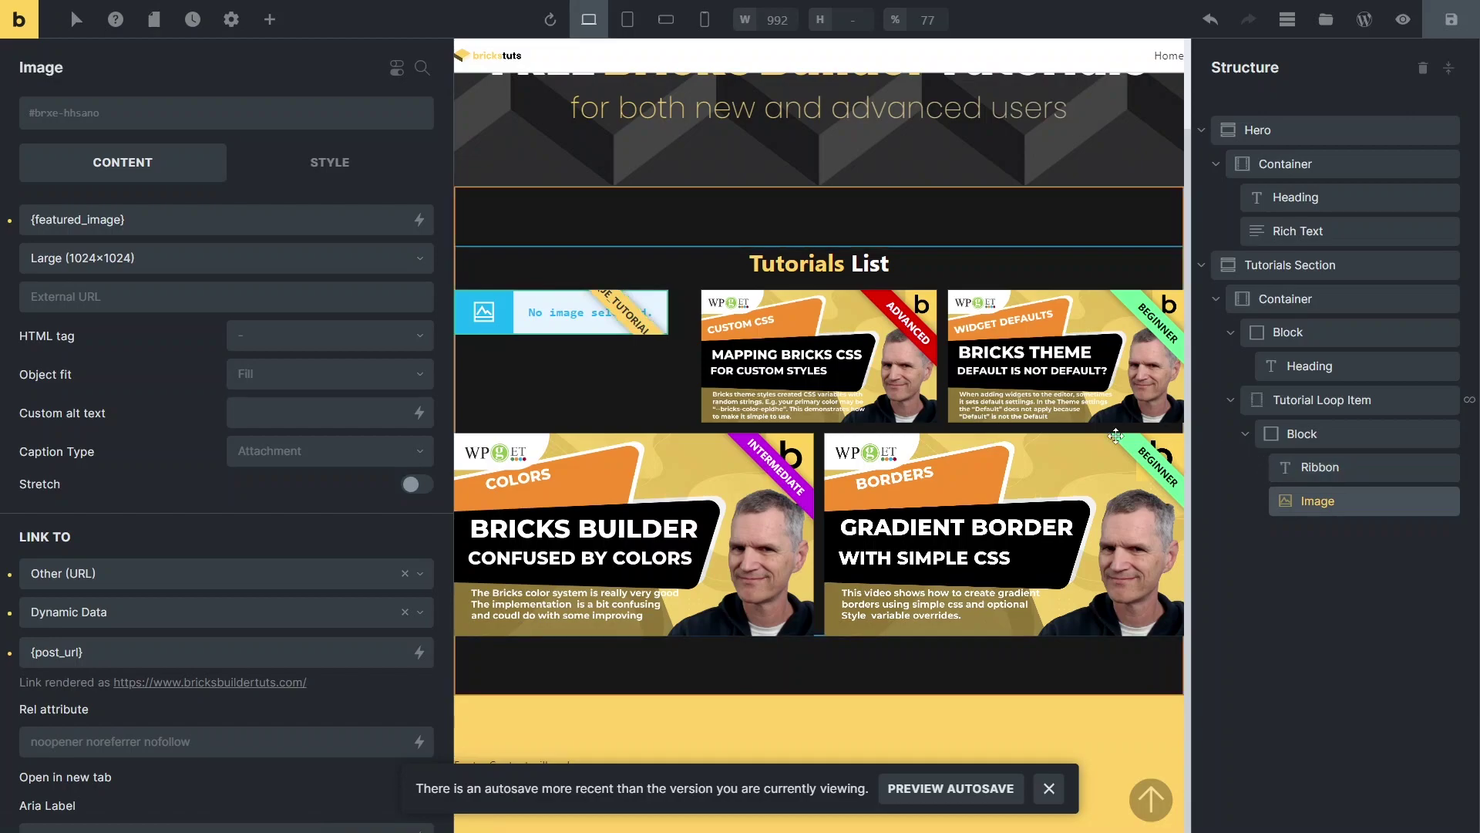
Step: Go back via the Tutorial Loop Item to the Image and view its {post_url} link
click(1296, 402)
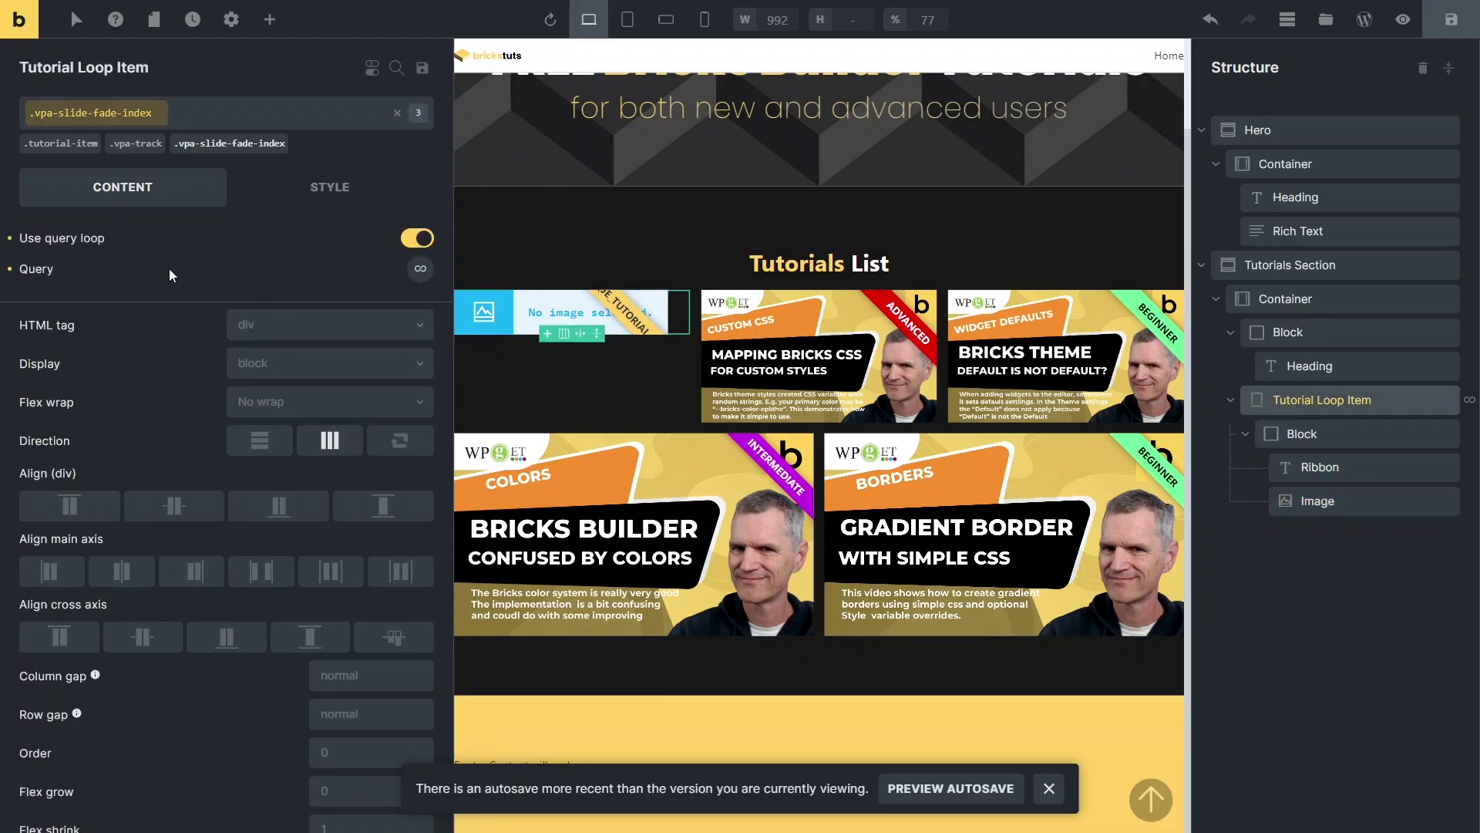
scroll(186, 530, down, 1)
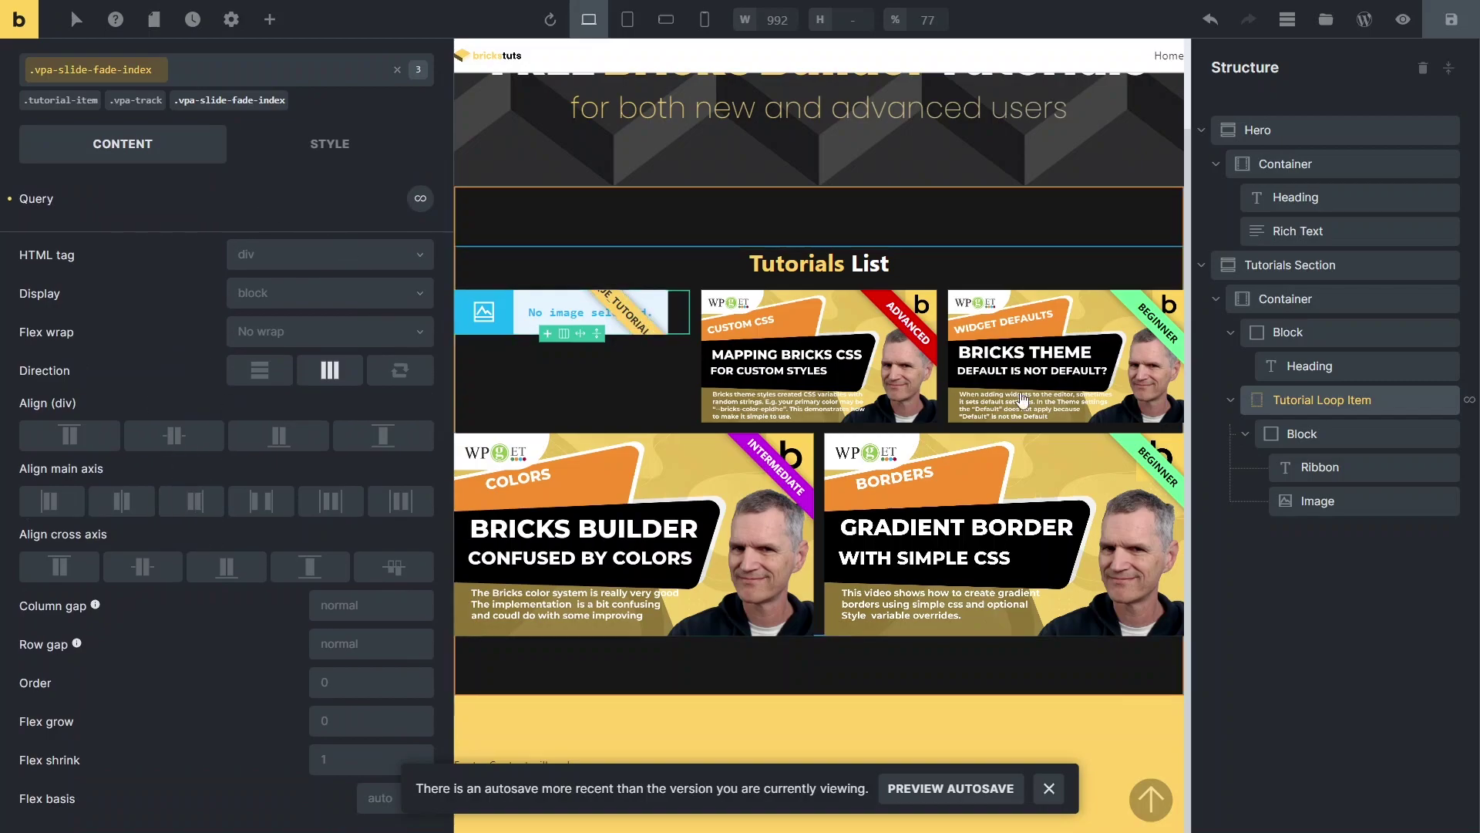
click(1315, 507)
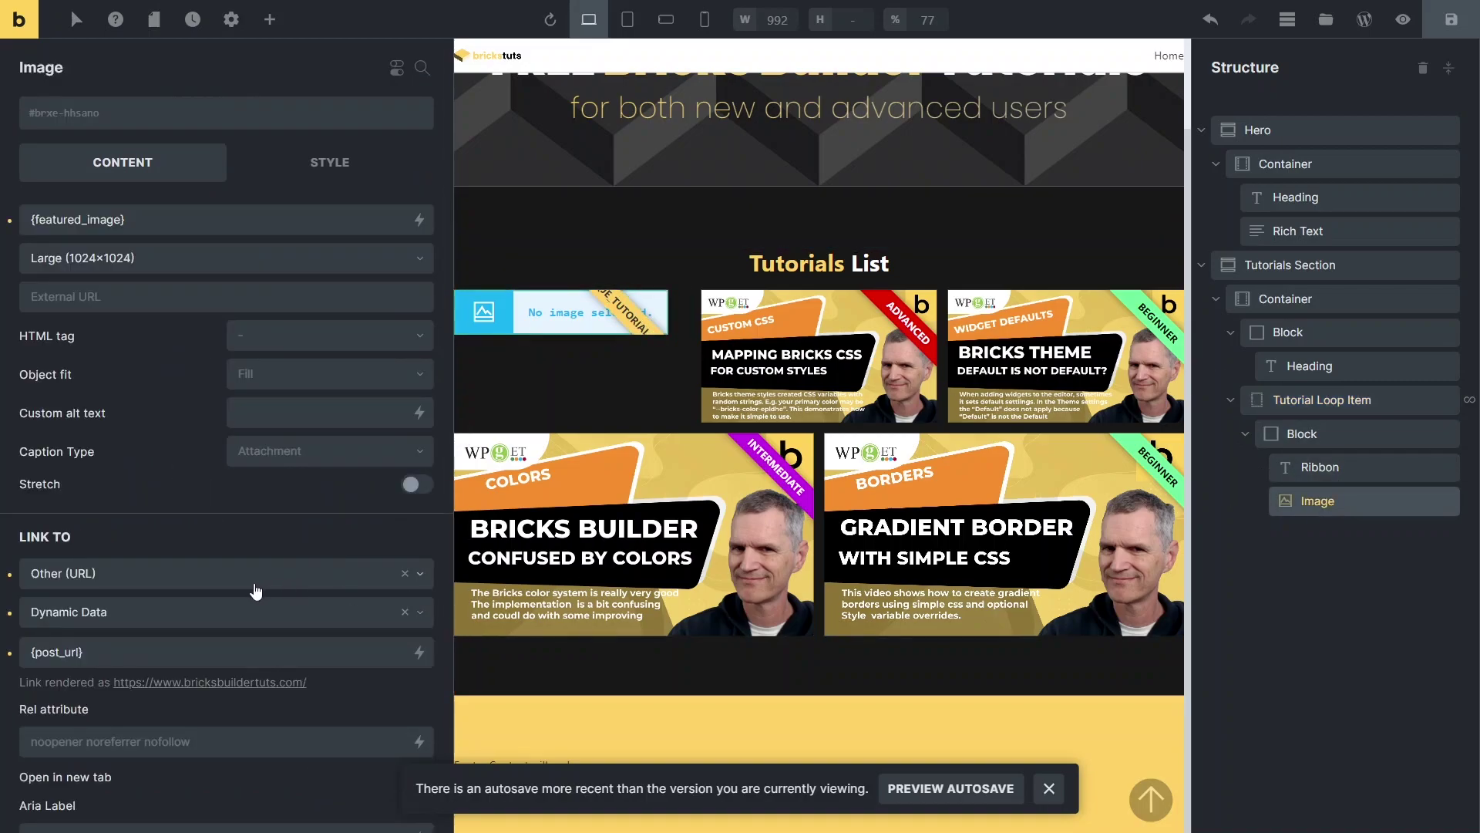
scroll(254, 632, down, 2)
scroll(137, 342, up, 4)
scroll(174, 424, down, 2)
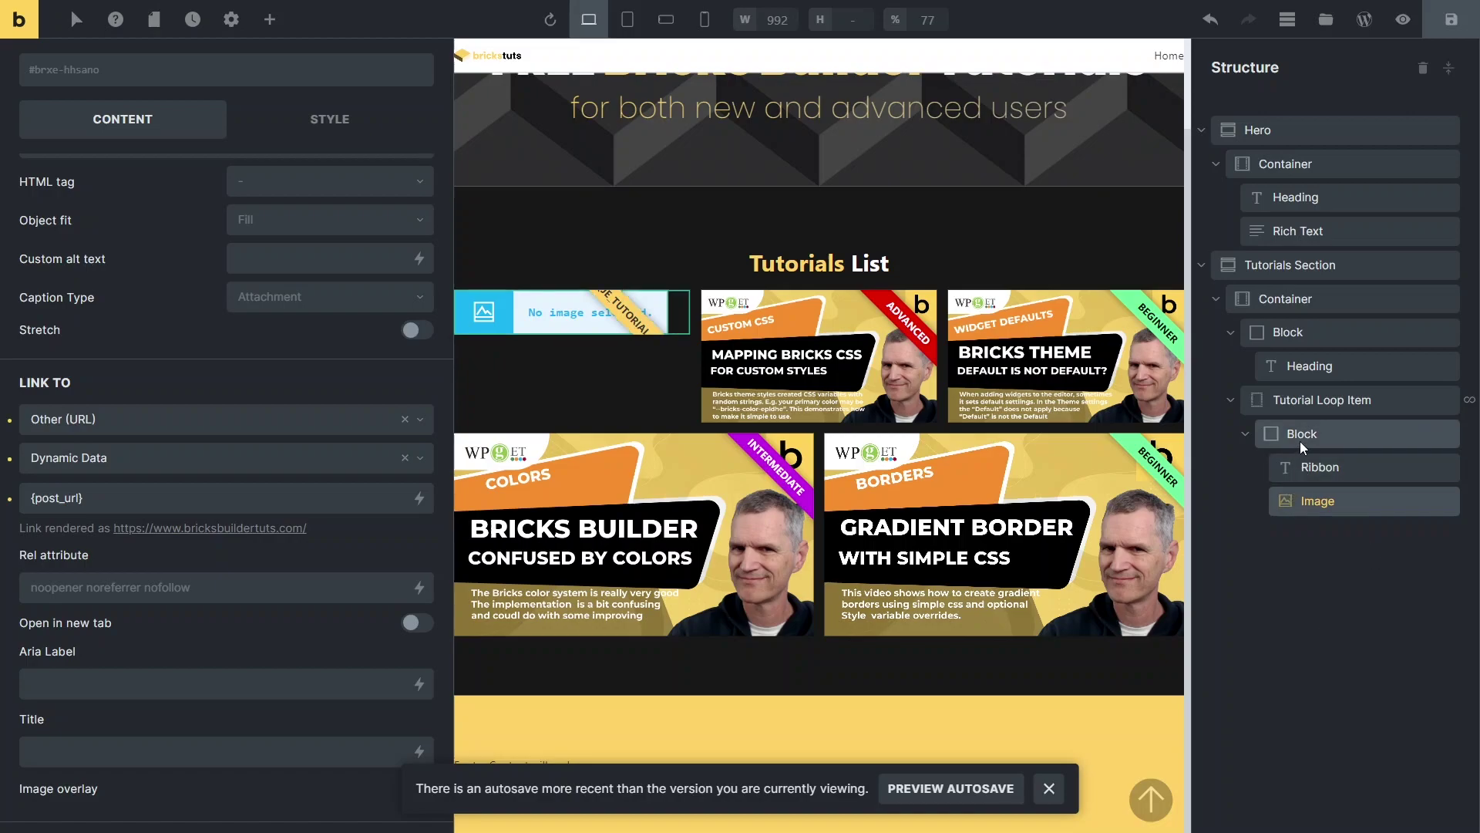
Step: Expand the loop item's style attribute and highlight --item-index and {echo:wpg_get_loop_index} in its value
click(1303, 404)
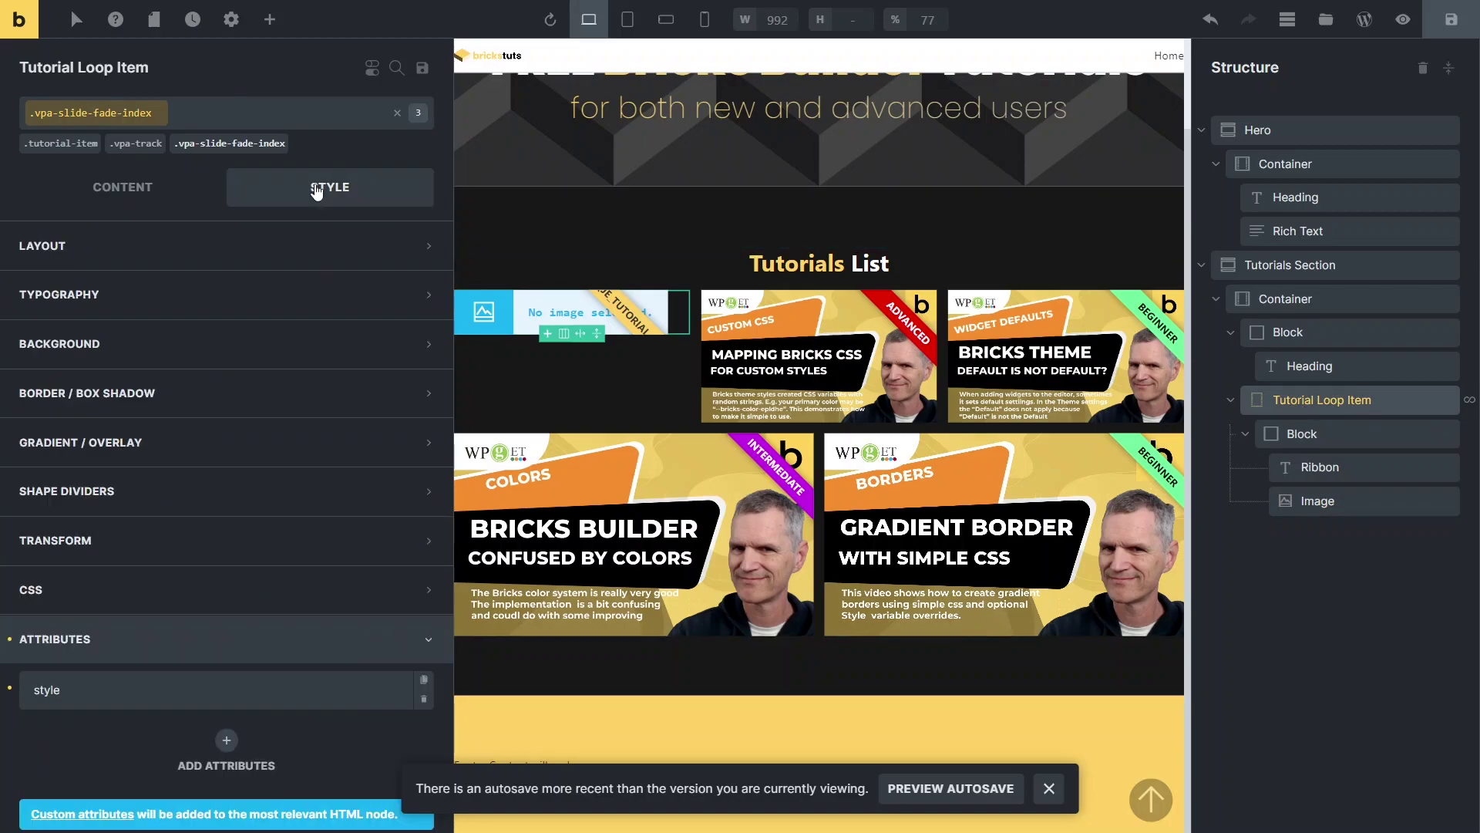
scroll(313, 462, down, 1)
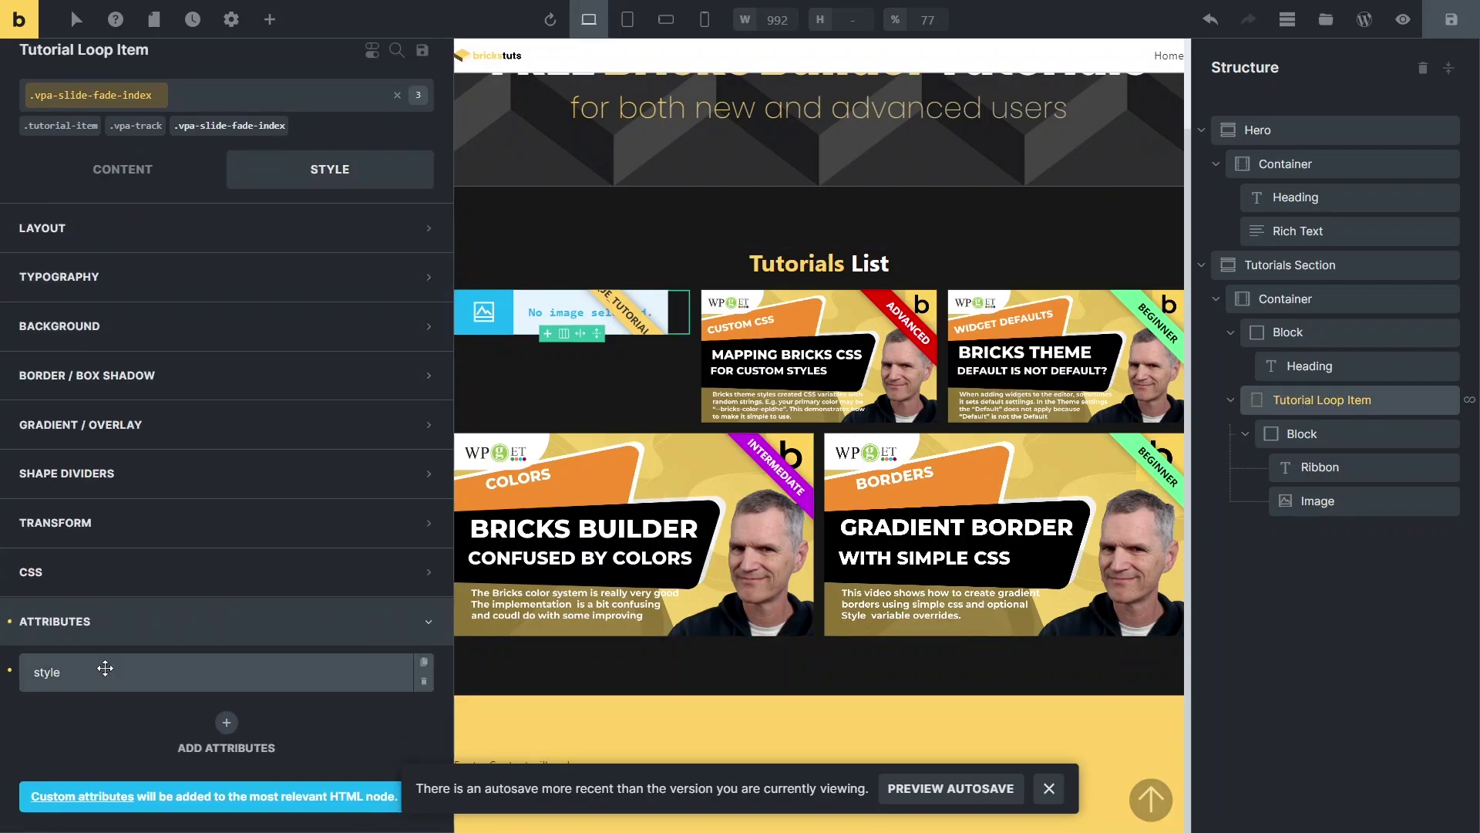
click(105, 667)
scroll(116, 540, down, 2)
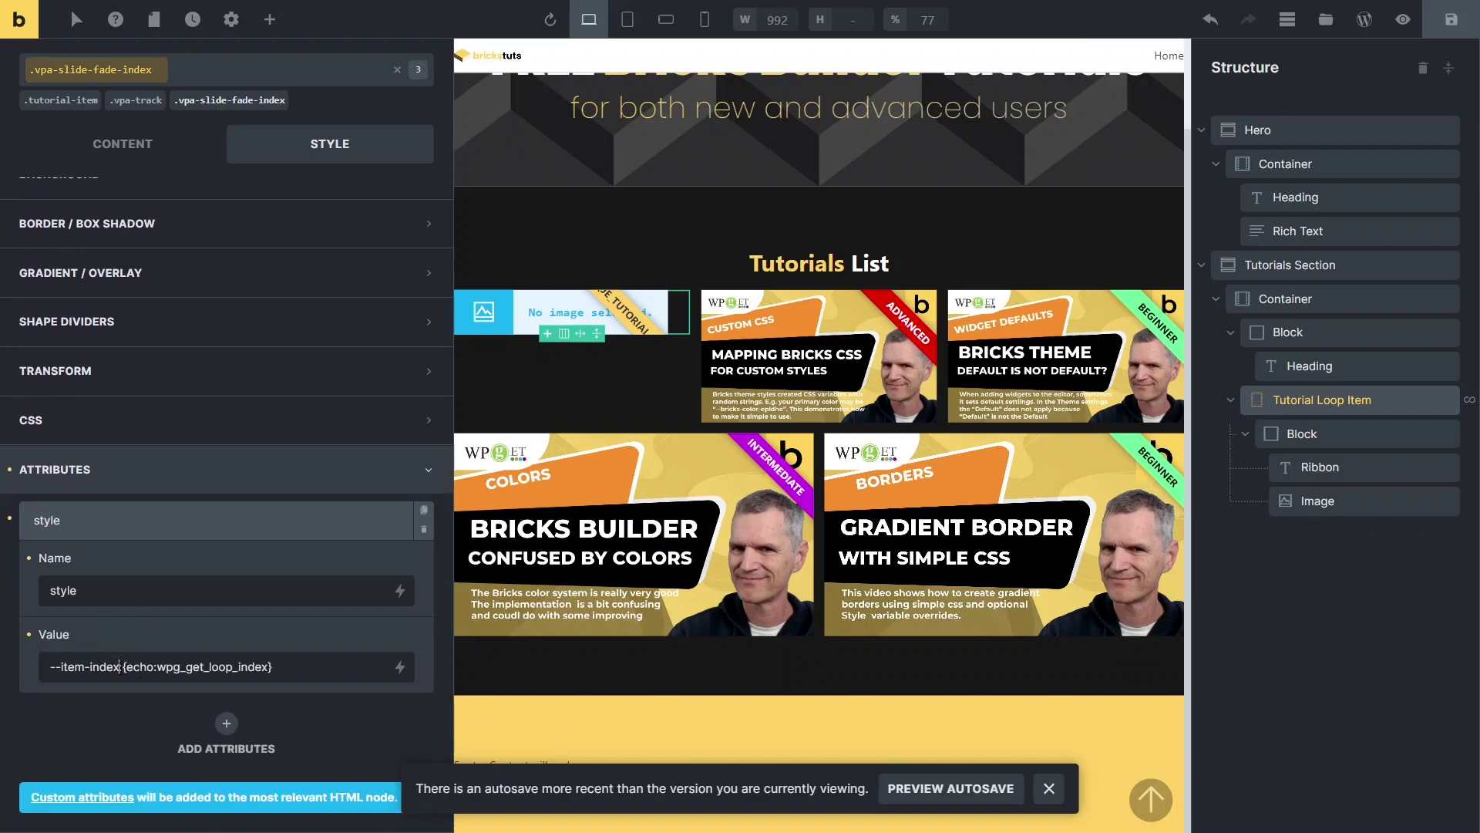
drag(119, 666, 47, 667)
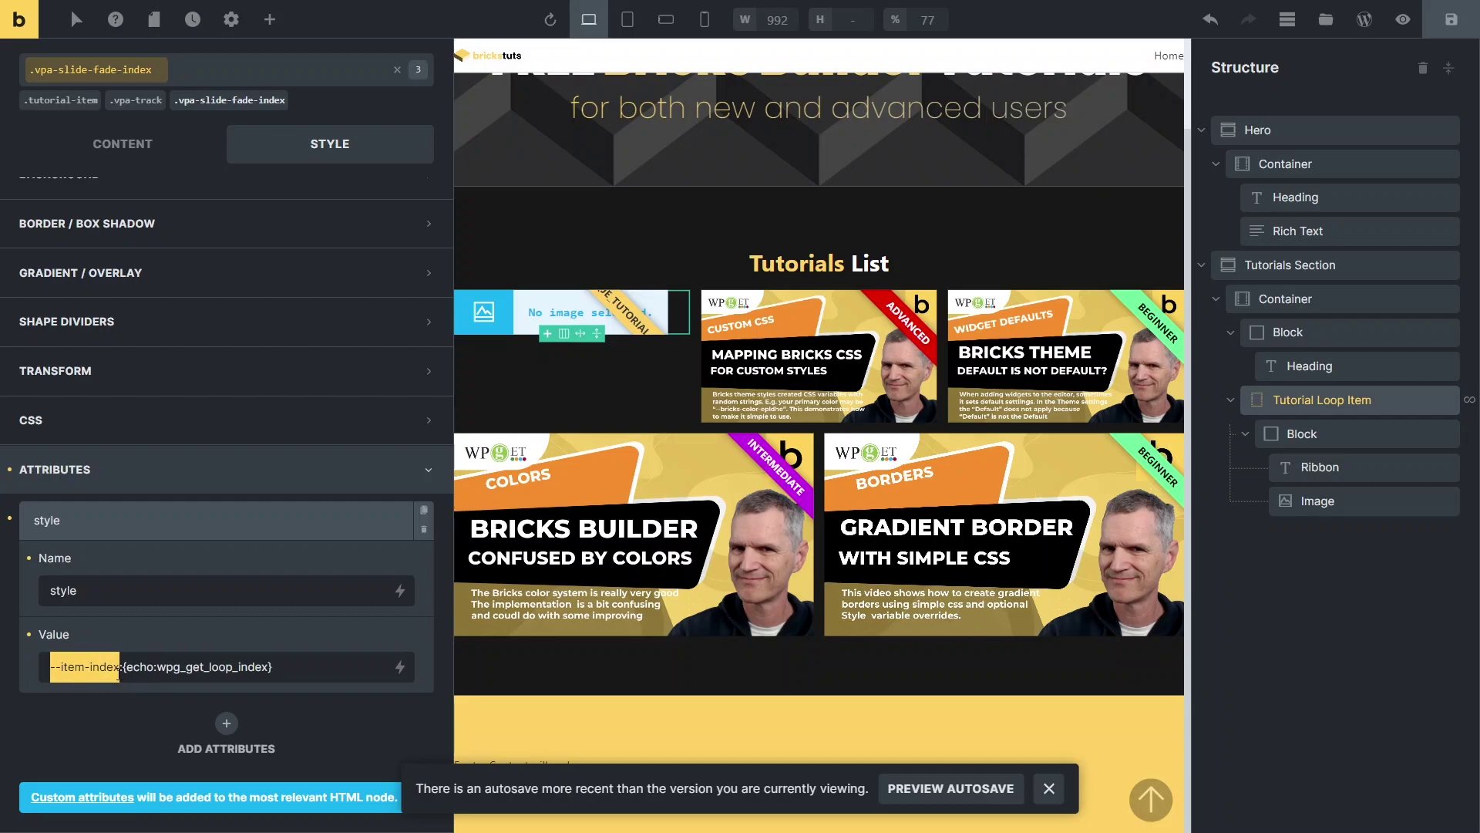
drag(123, 666, 280, 659)
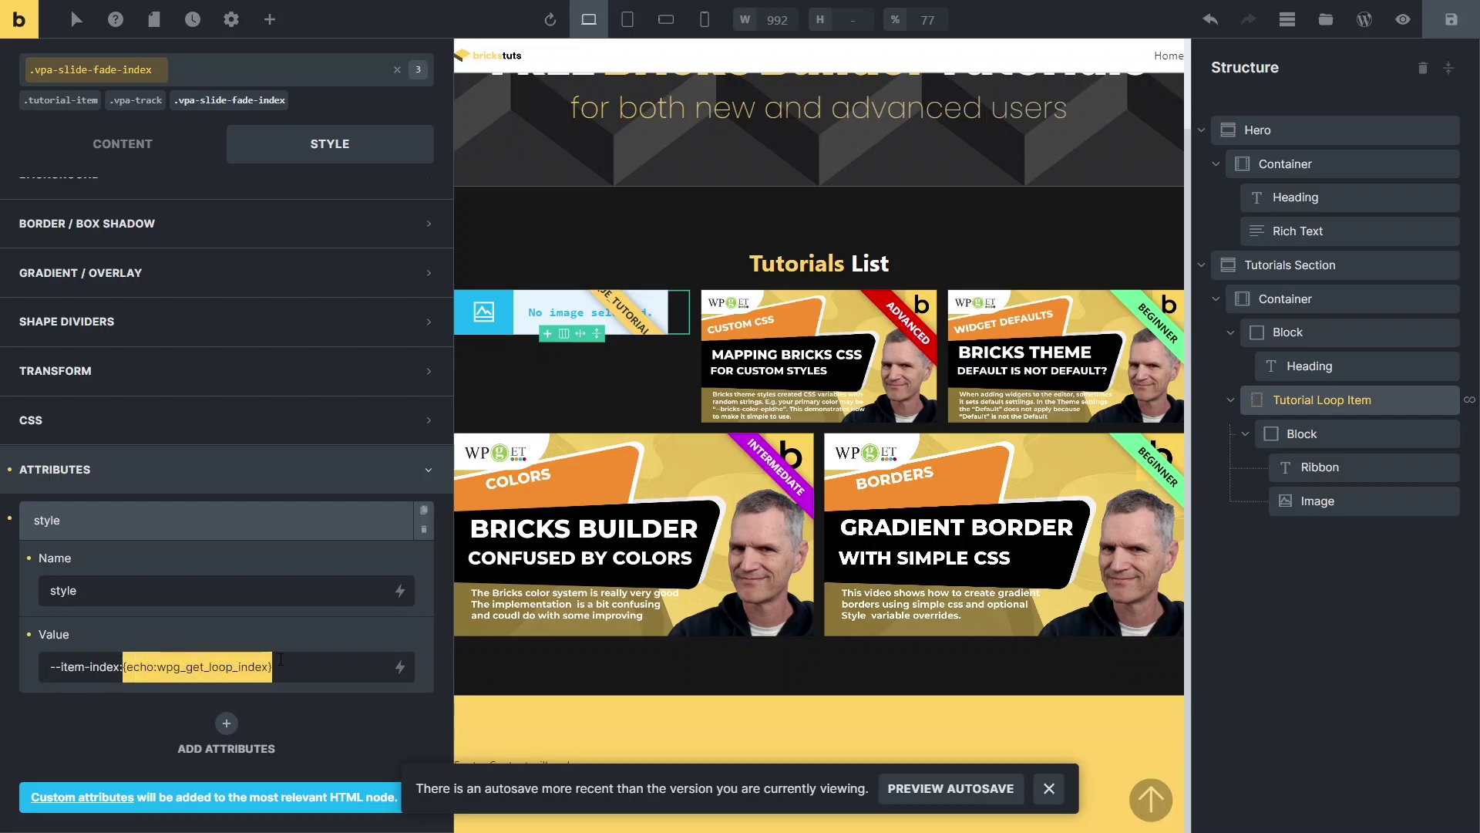
key(ctrl+plus)
key(ctrl+plus)
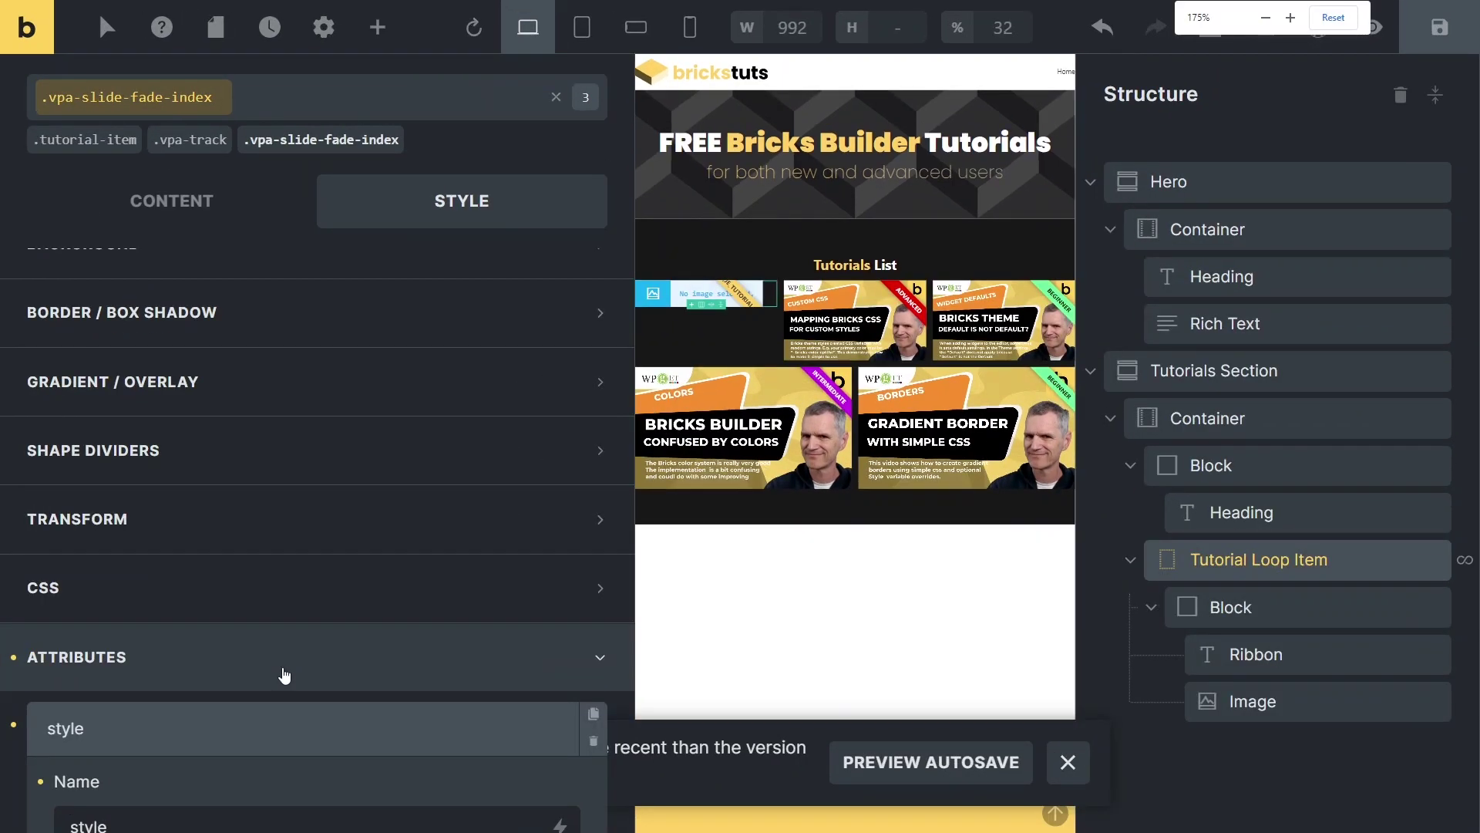
scroll(289, 667, down, 3)
click(393, 611)
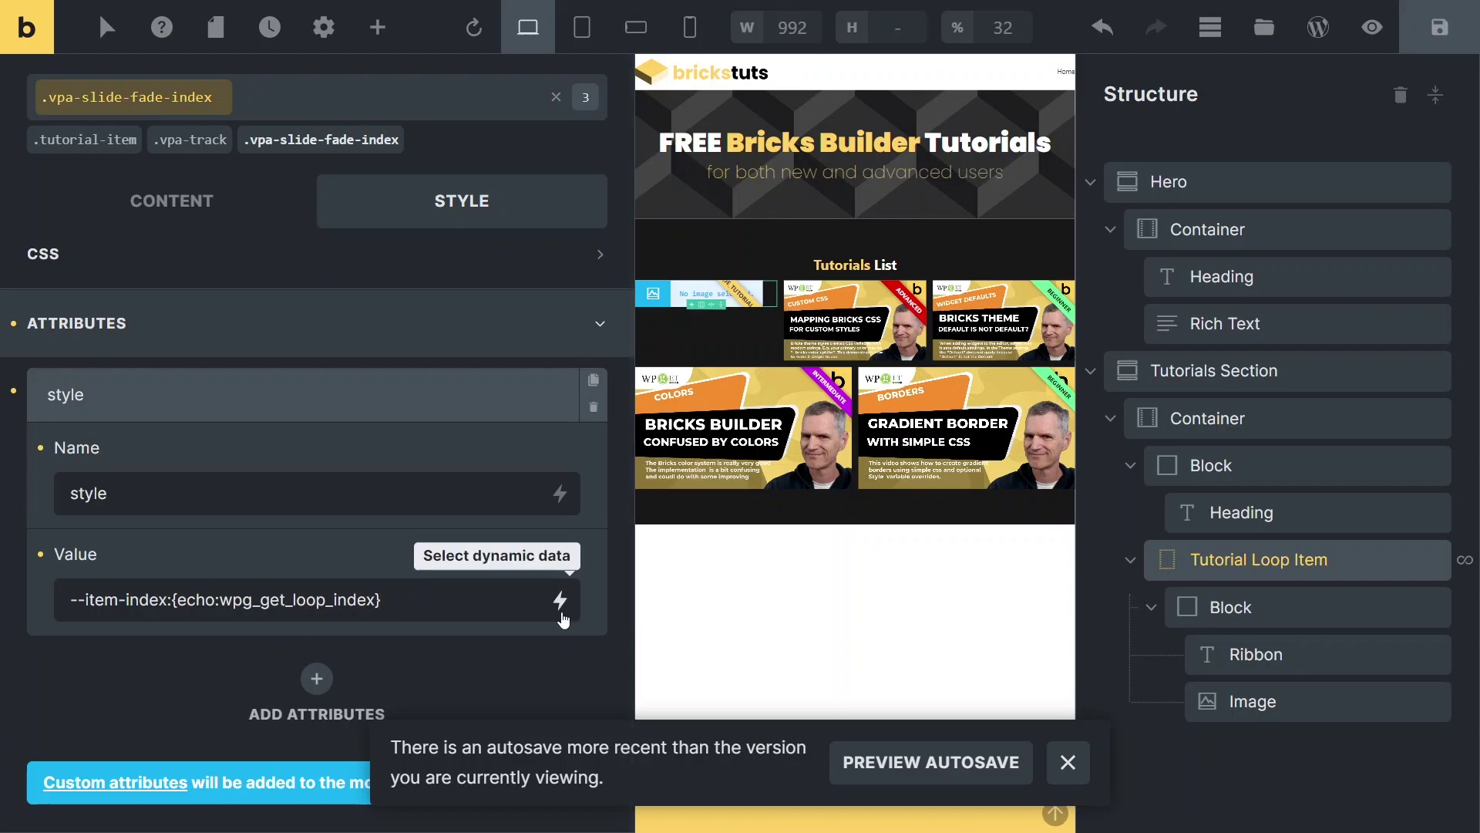
Step: Browse the dynamic data tag list and highlight echo:wpg_get_loop_index in the value
click(561, 605)
scroll(431, 694, down, 5)
scroll(431, 706, down, 10)
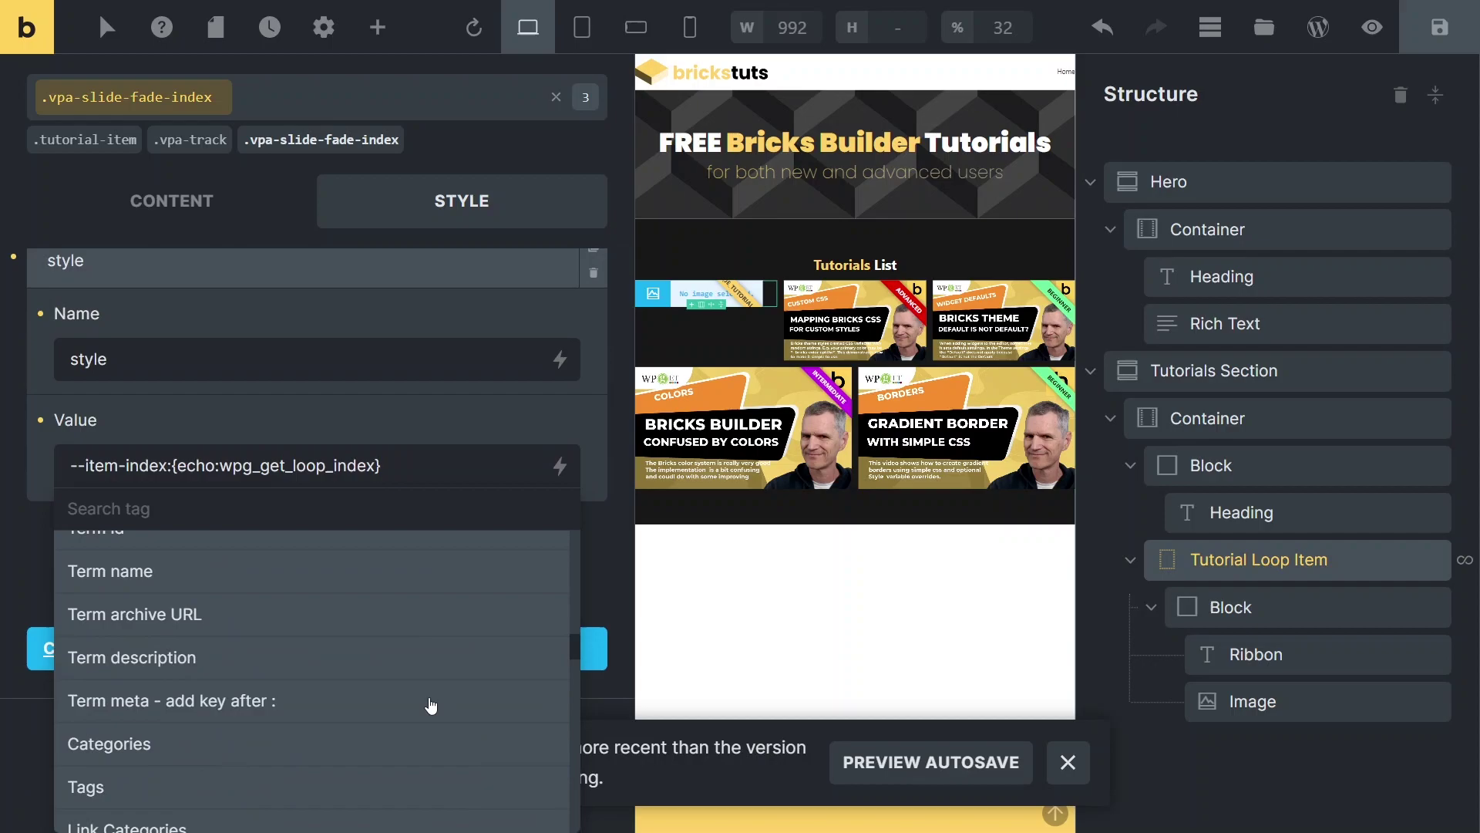
scroll(431, 706, down, 4)
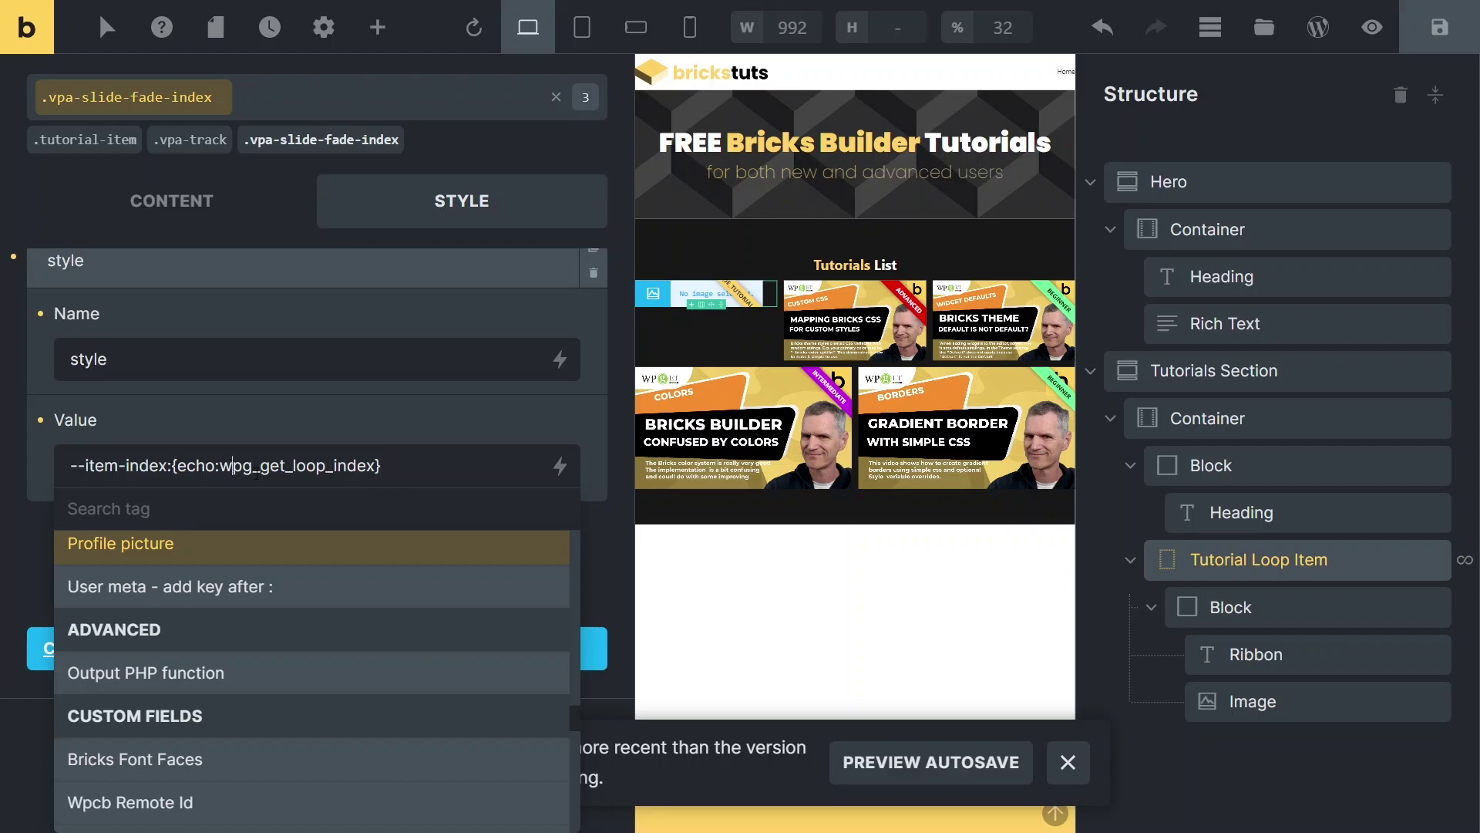
double_click(257, 471)
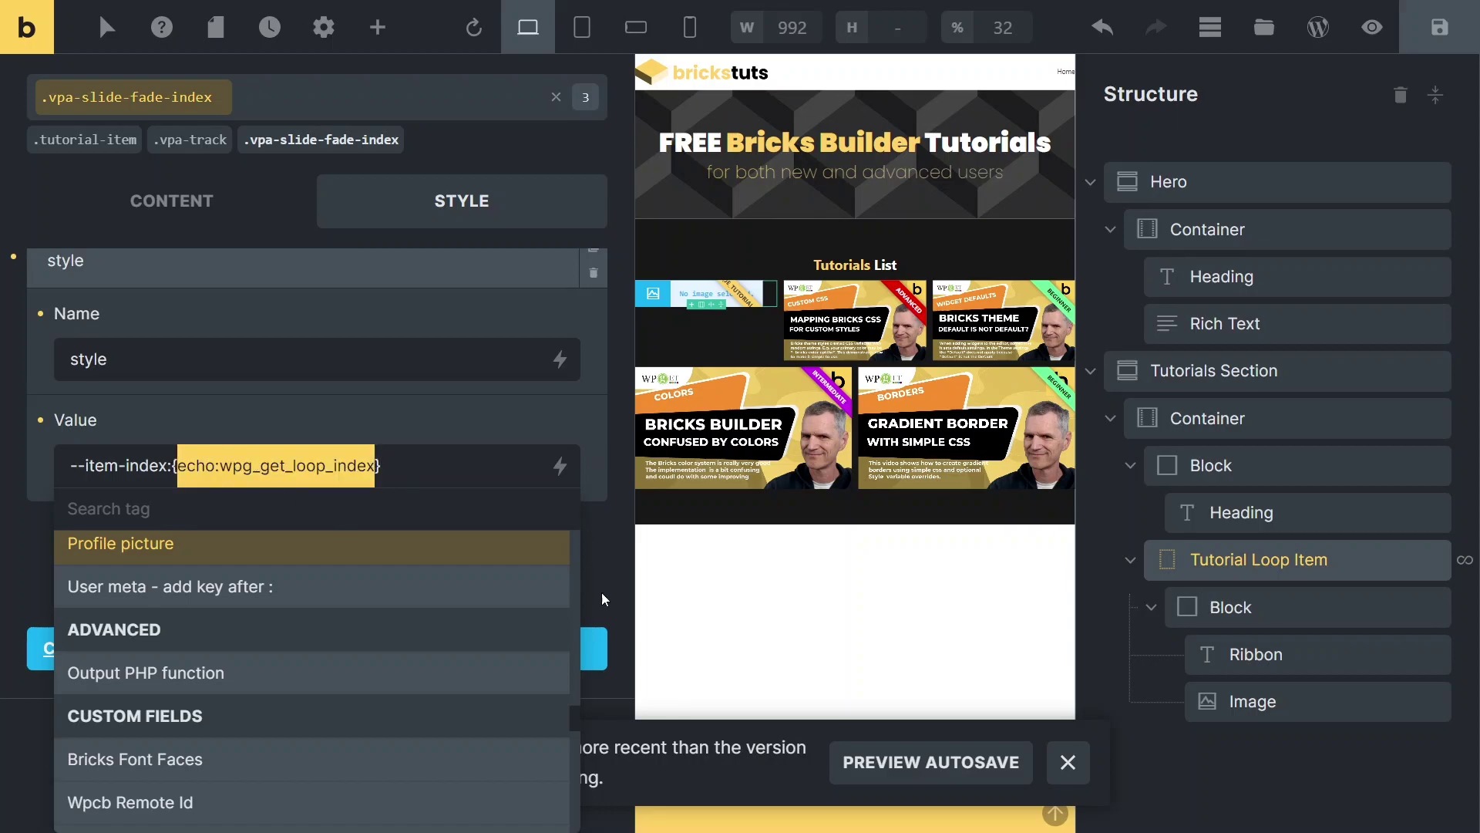
click(622, 578)
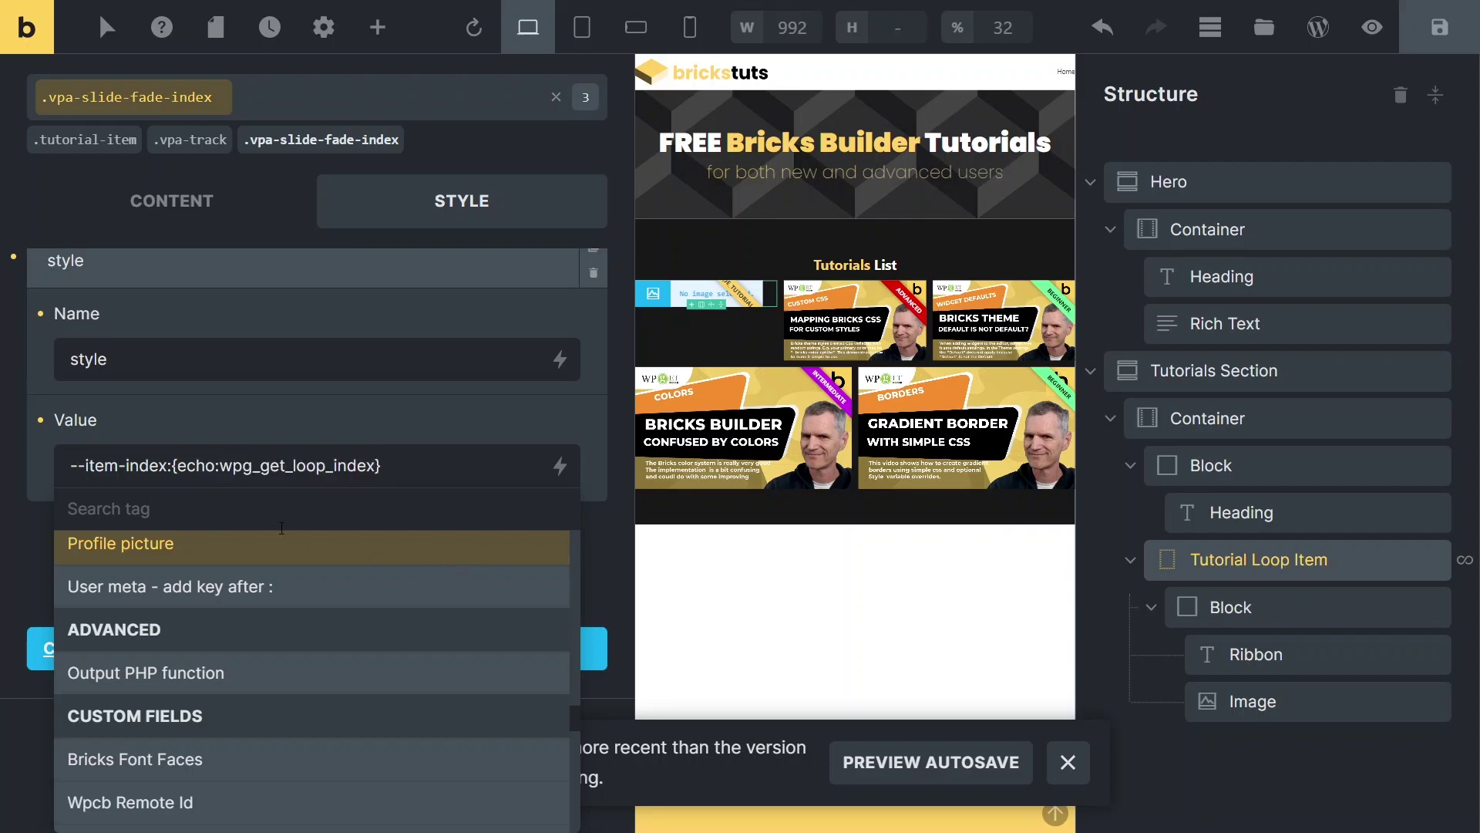
scroll(427, 451, up, 8)
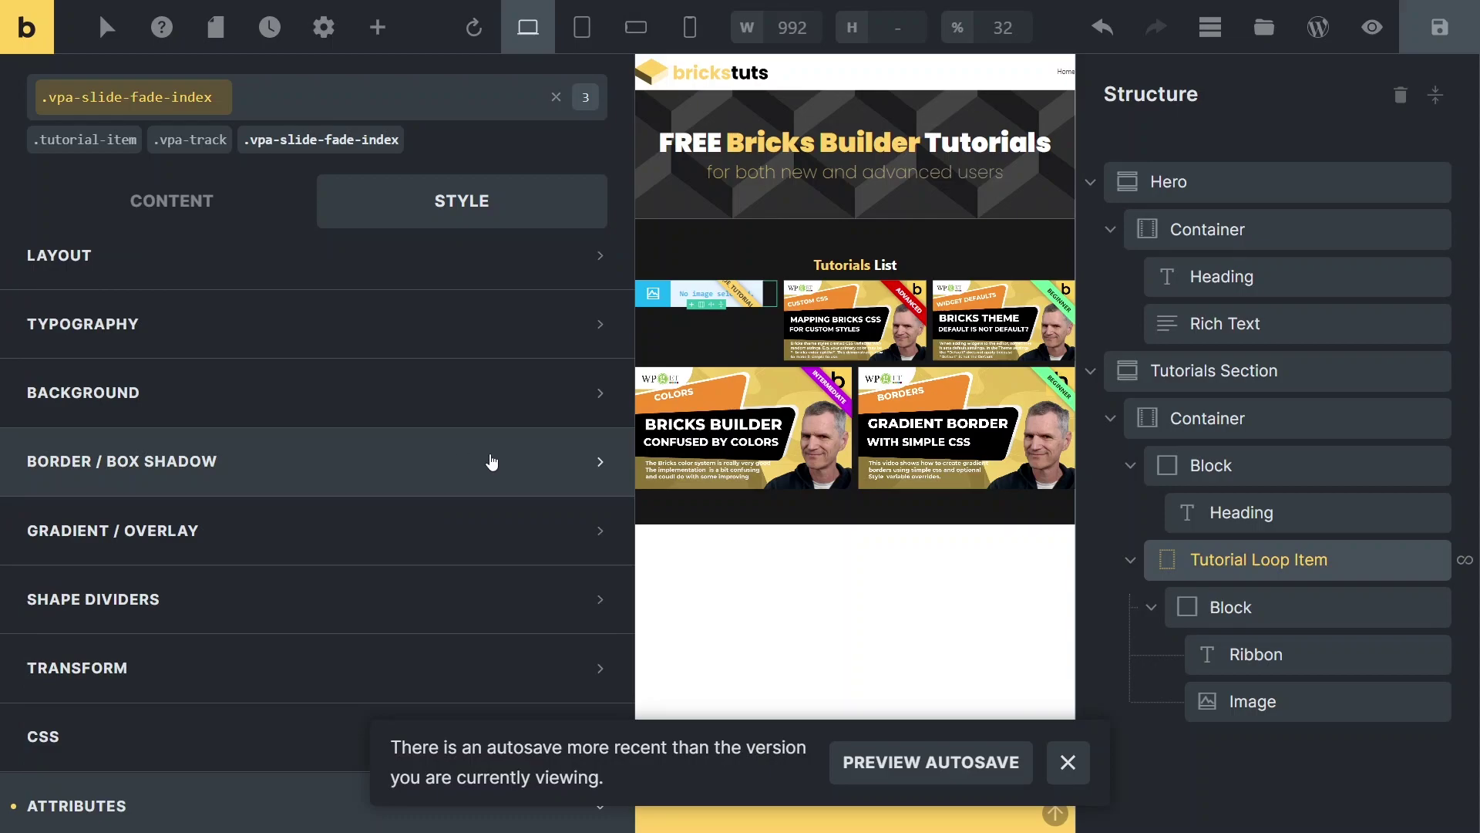
Step: Open the Get Loop Index snippet in WPCodeBox, highlighting the function name and static keyword
key(ctrl+minus)
key(ctrl+minus)
key(ctrl+minus)
key(alt+Tab)
key(alt+Tab)
key(alt+Tab)
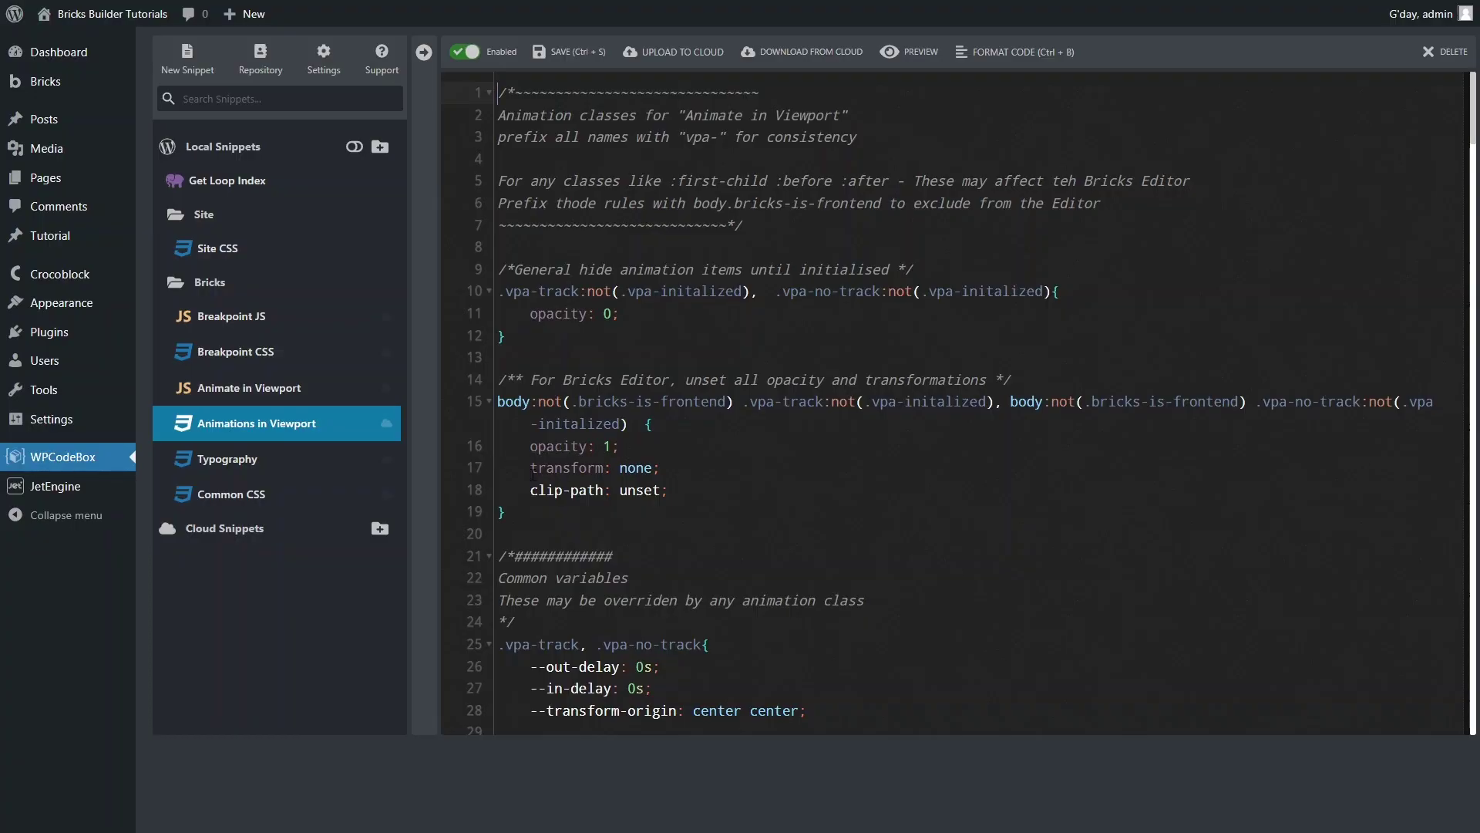
click(207, 182)
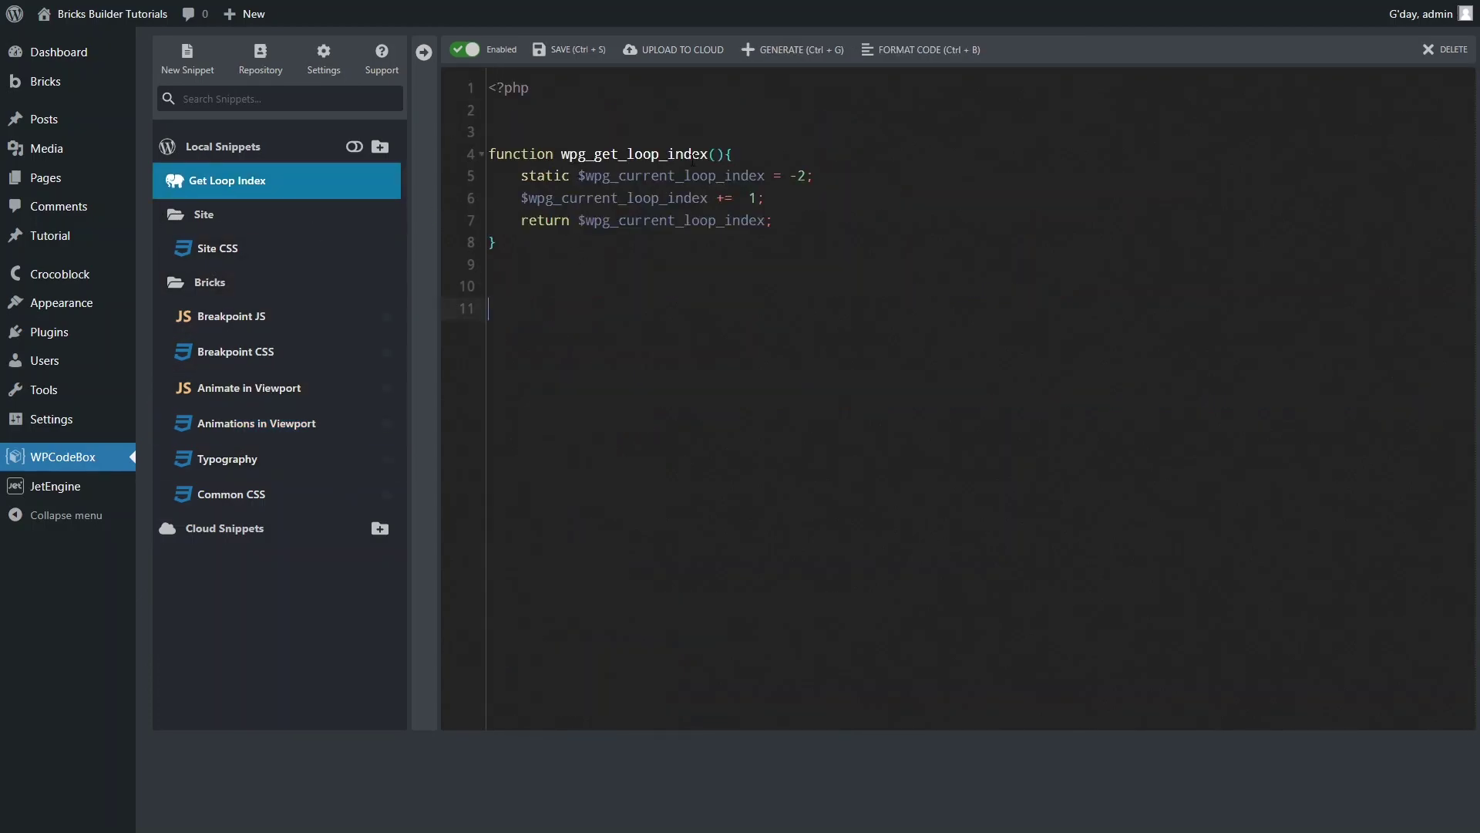
double_click(692, 156)
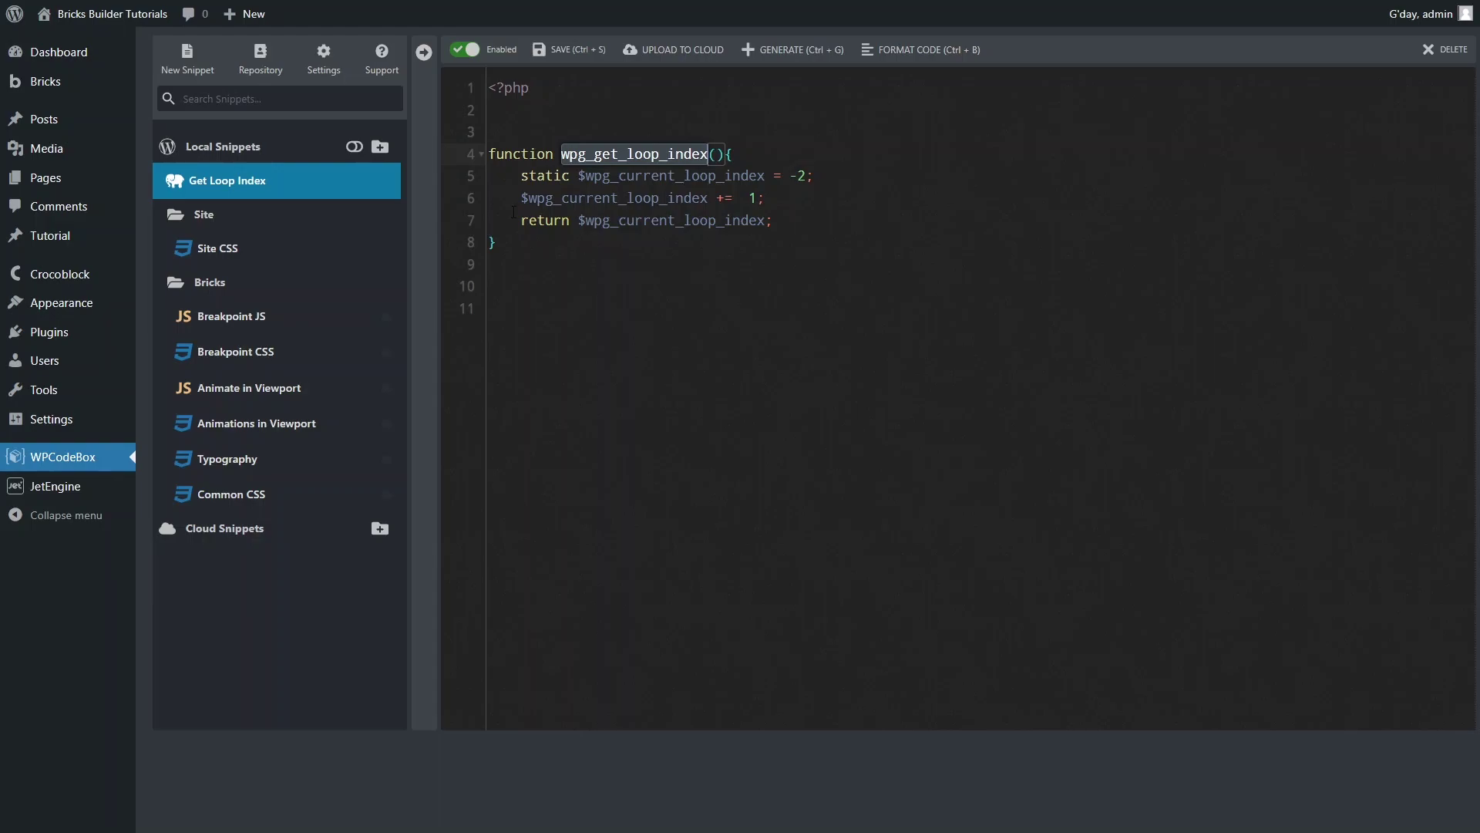
double_click(544, 176)
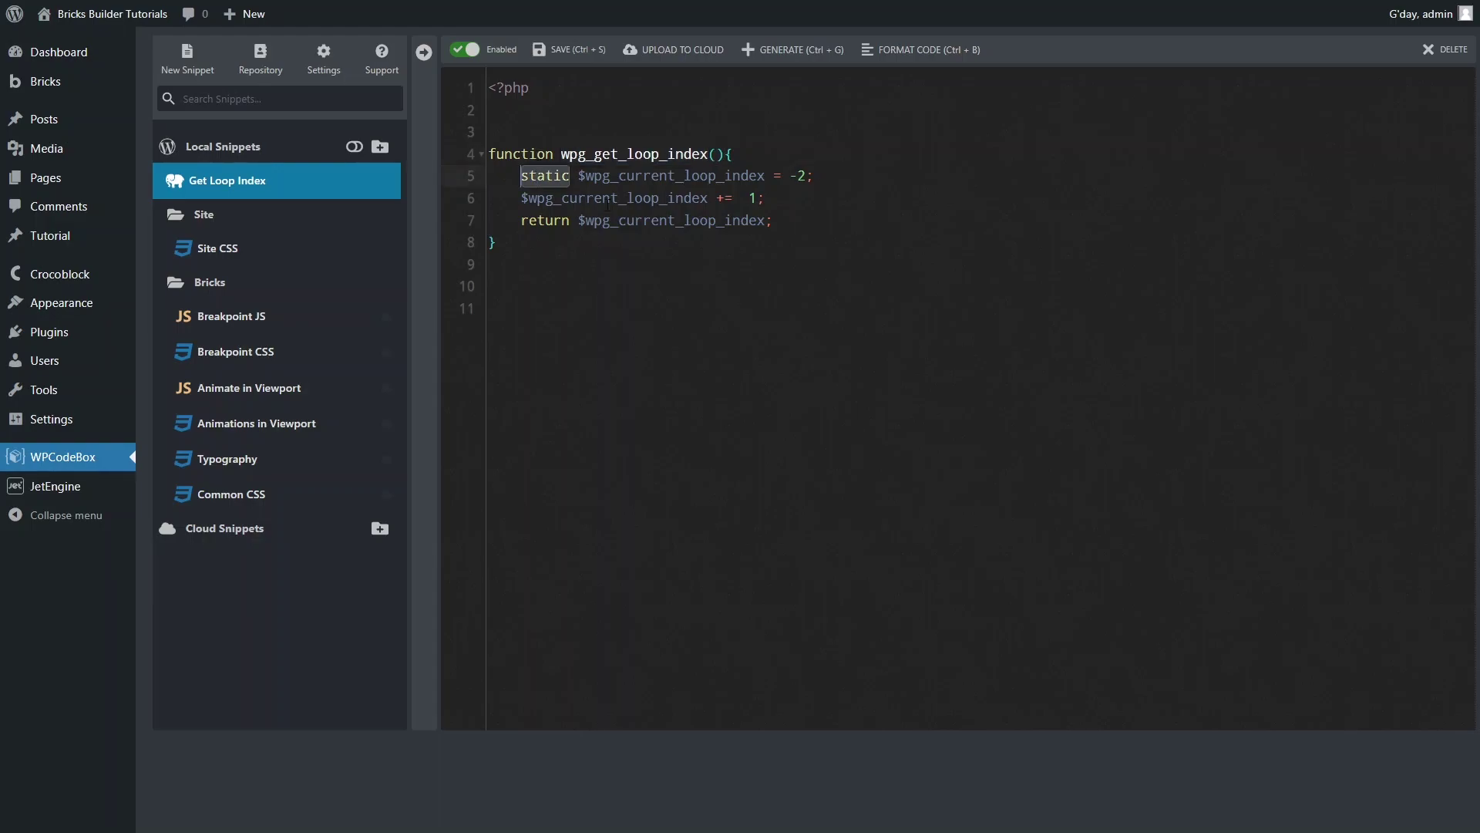
click(636, 267)
Step: Highlight the index's starting value of -2 and the wpg_get_loop_index name, then return to Bricks
click(493, 131)
click(506, 140)
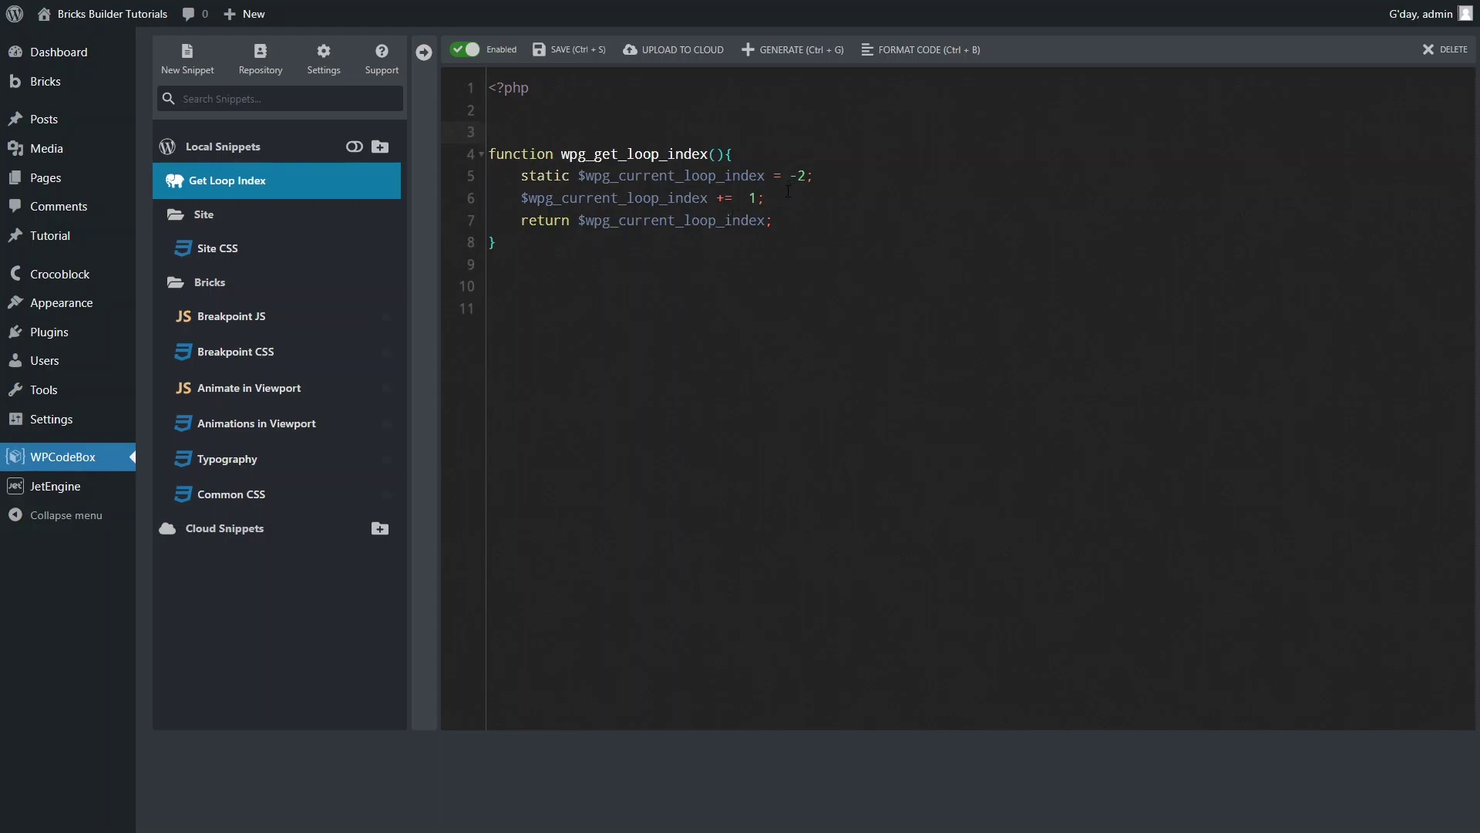
drag(813, 176, 580, 178)
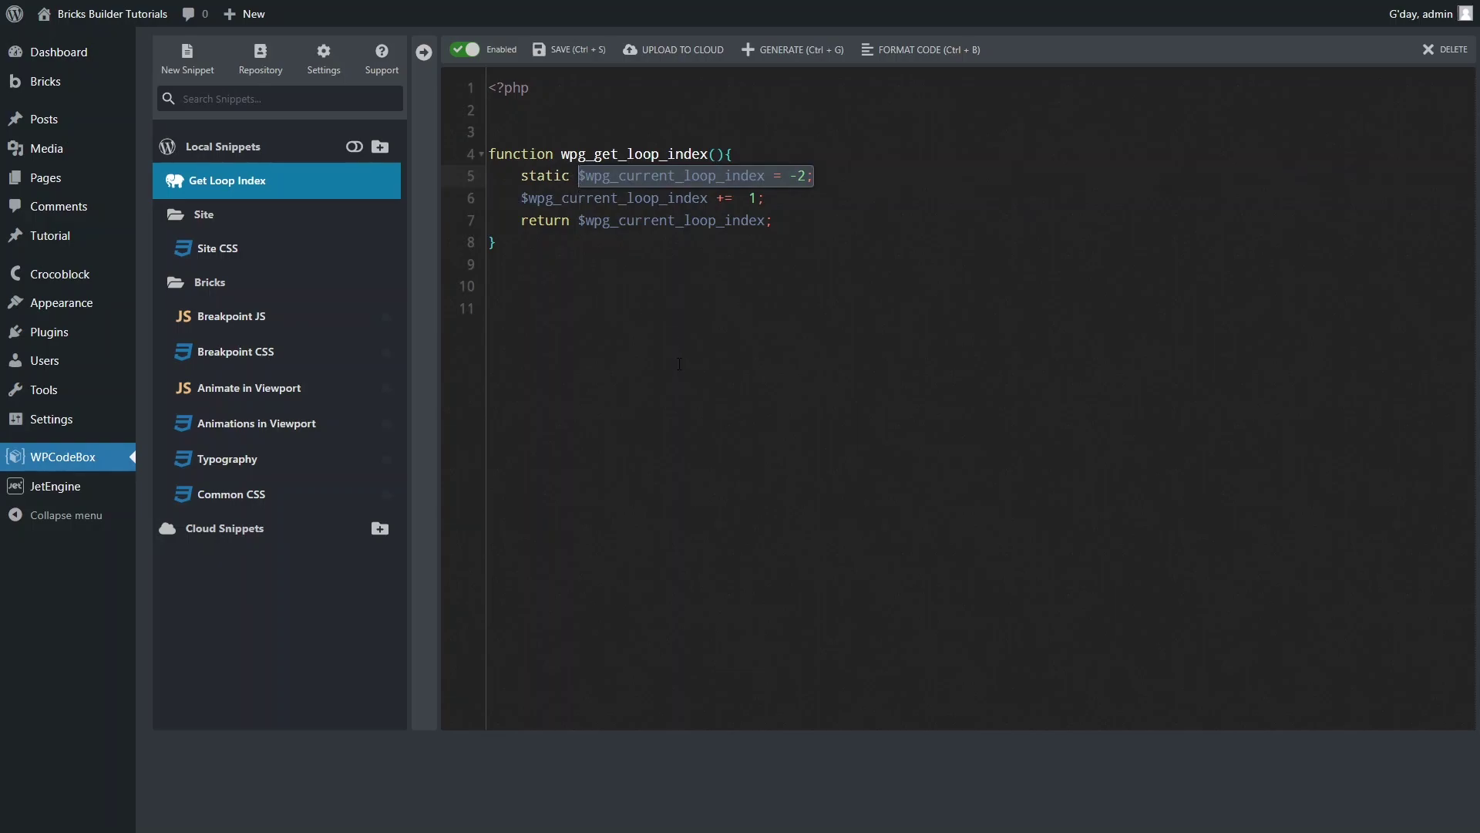
double_click(660, 153)
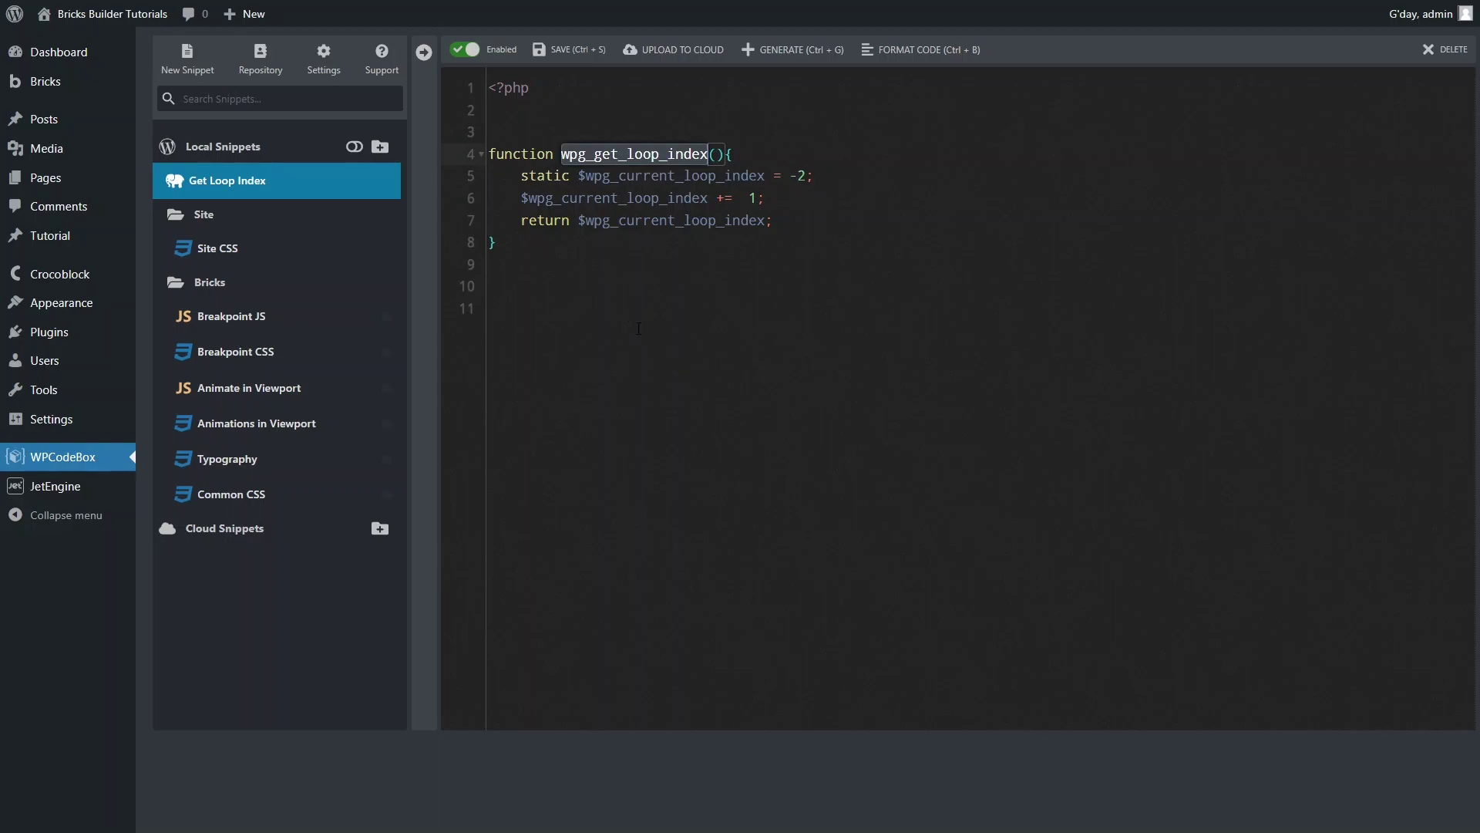
key(alt+Tab)
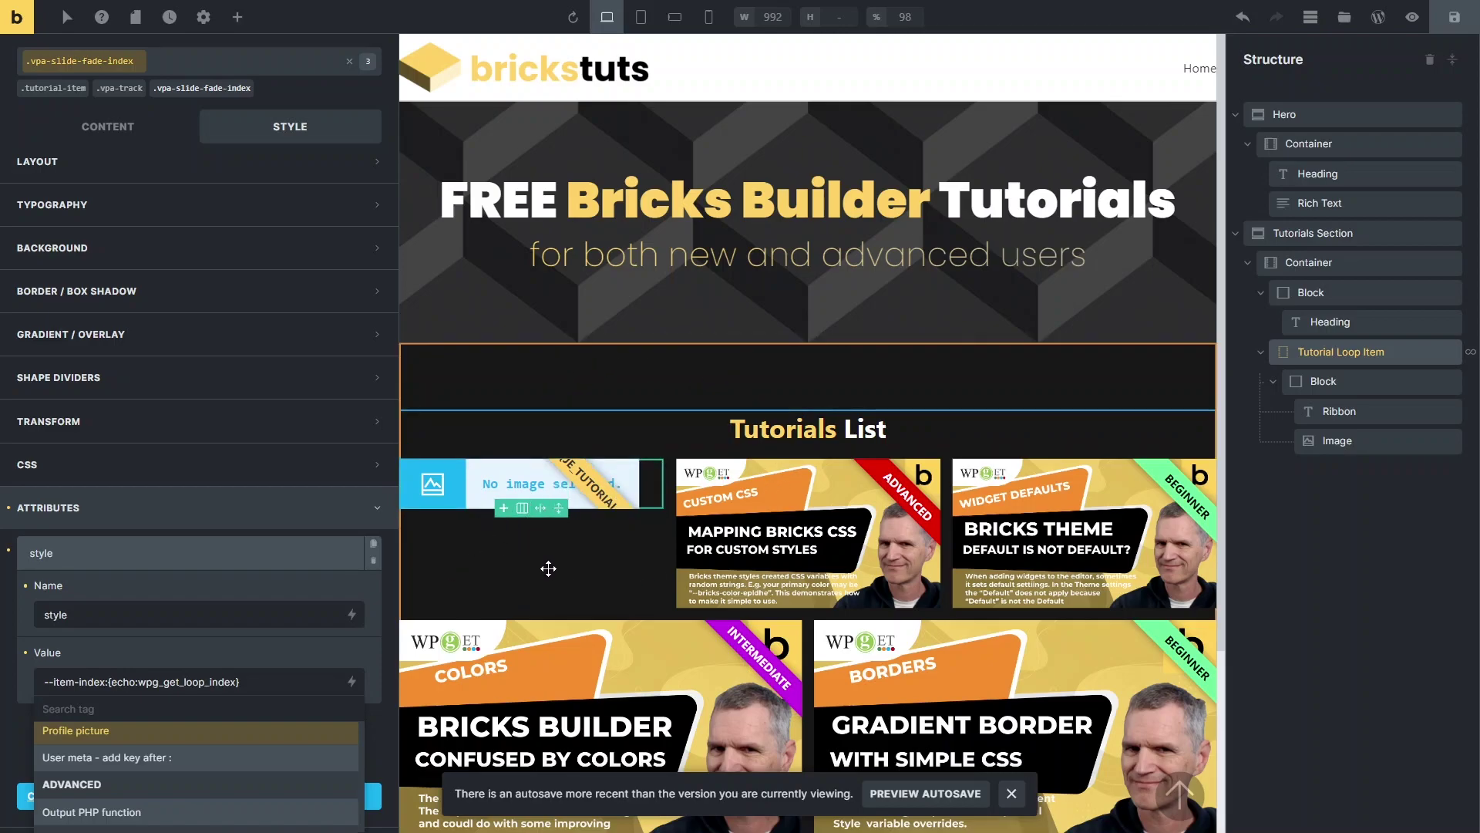
key(alt+Tab)
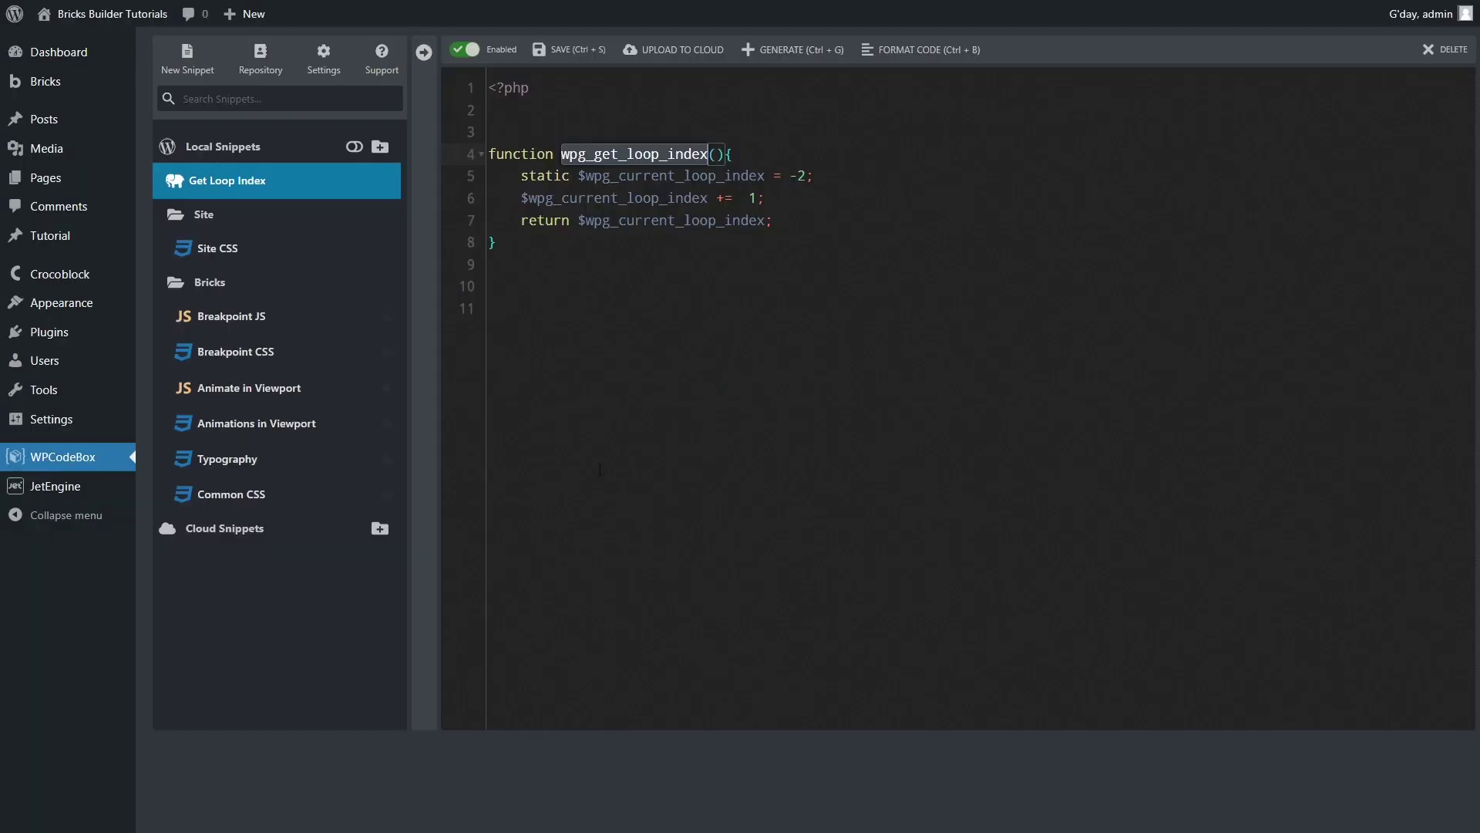
click(740, 258)
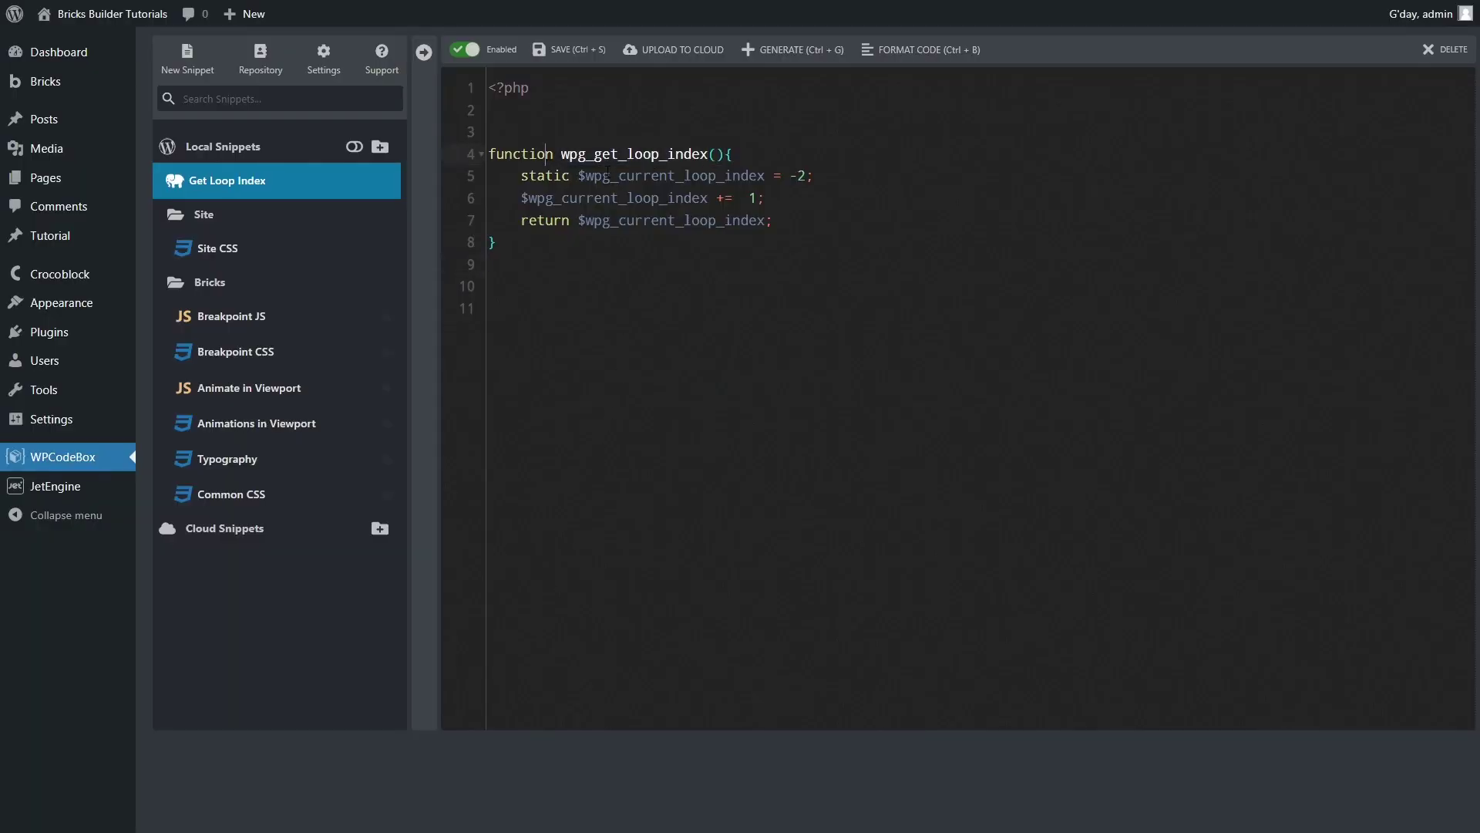
double_click(671, 176)
click(798, 178)
click(821, 206)
double_click(689, 224)
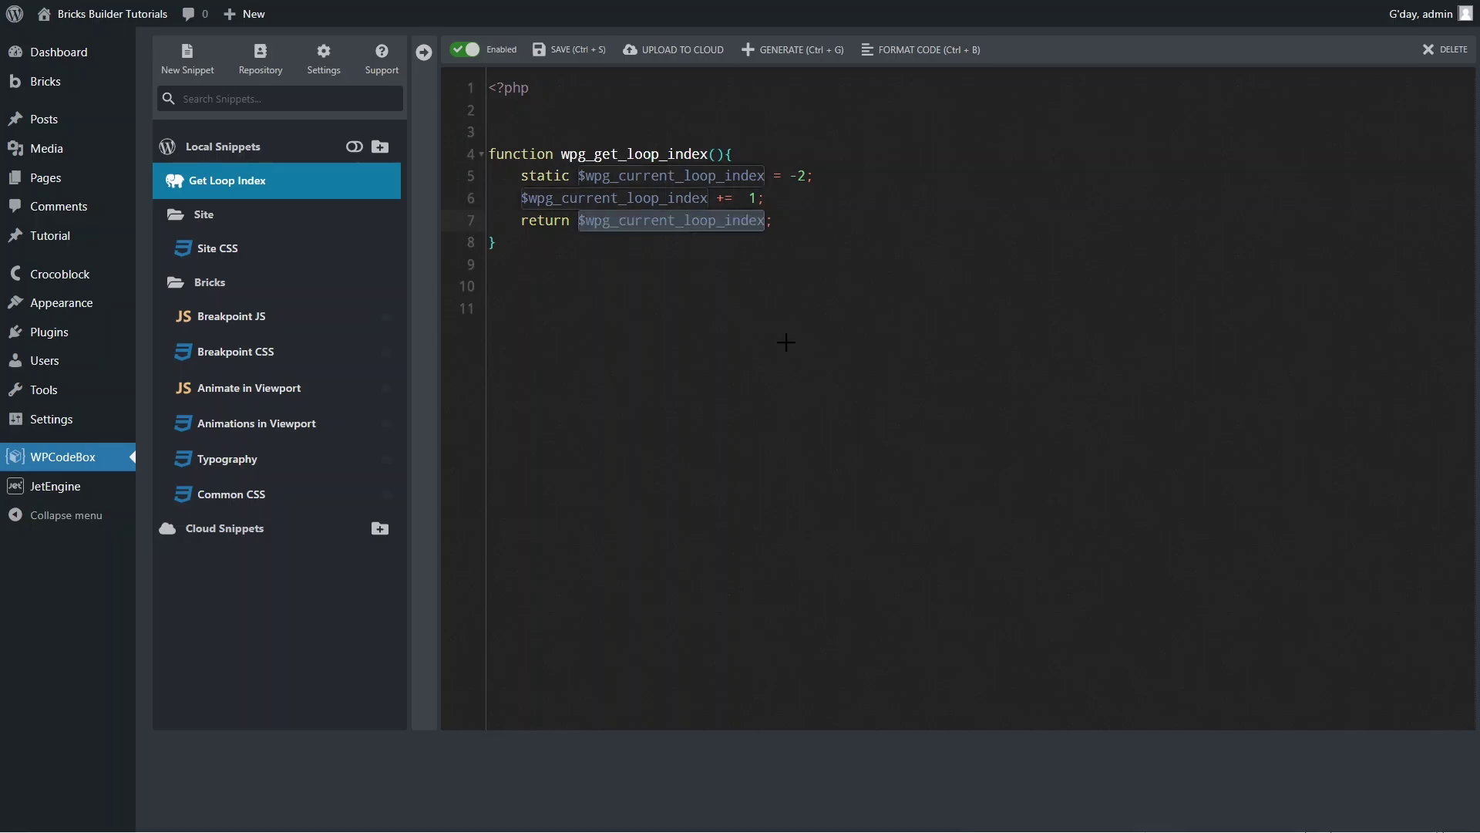
key(alt+Tab)
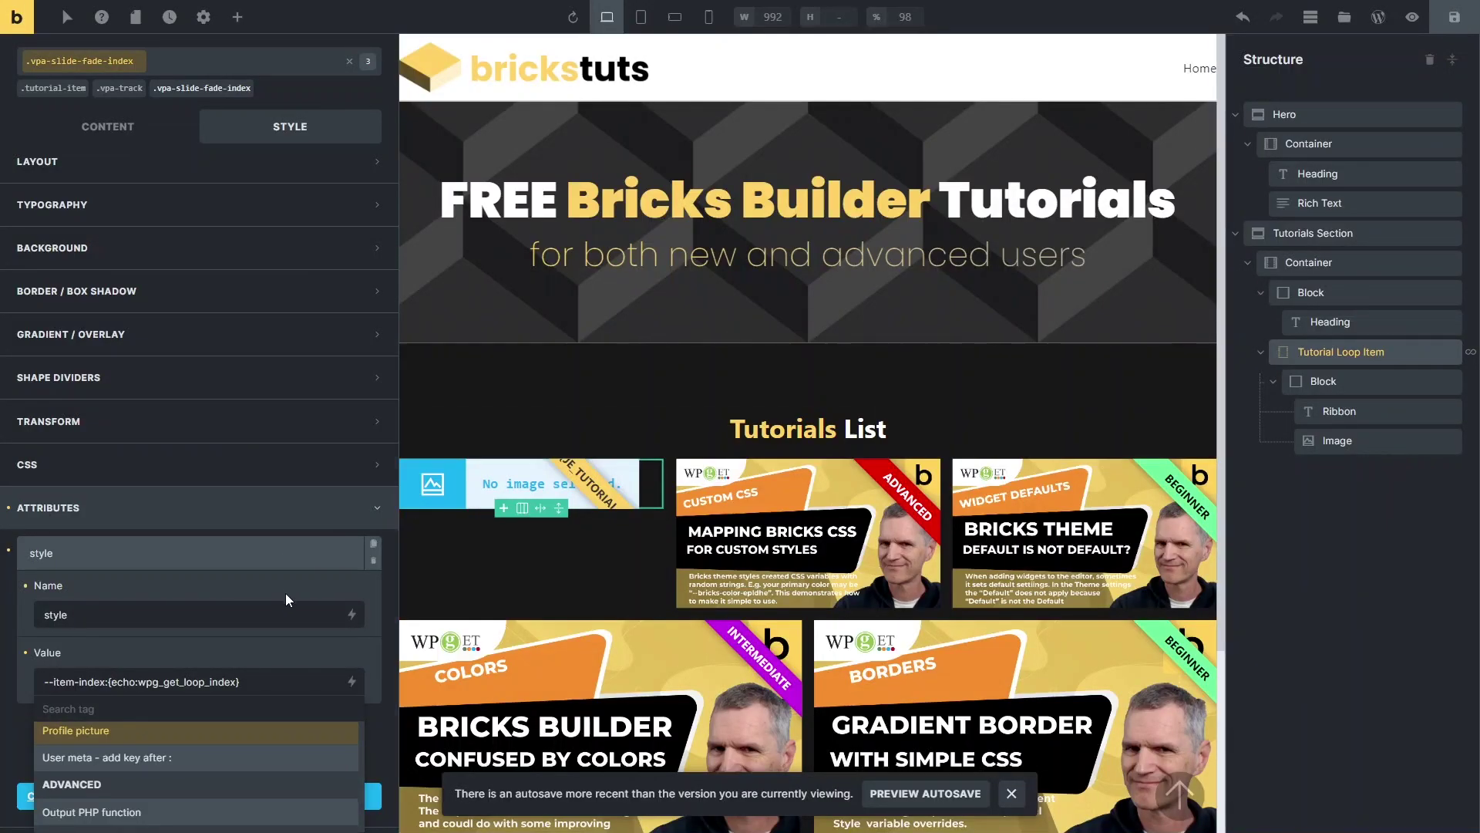
scroll(200, 589, down, 2)
double_click(208, 606)
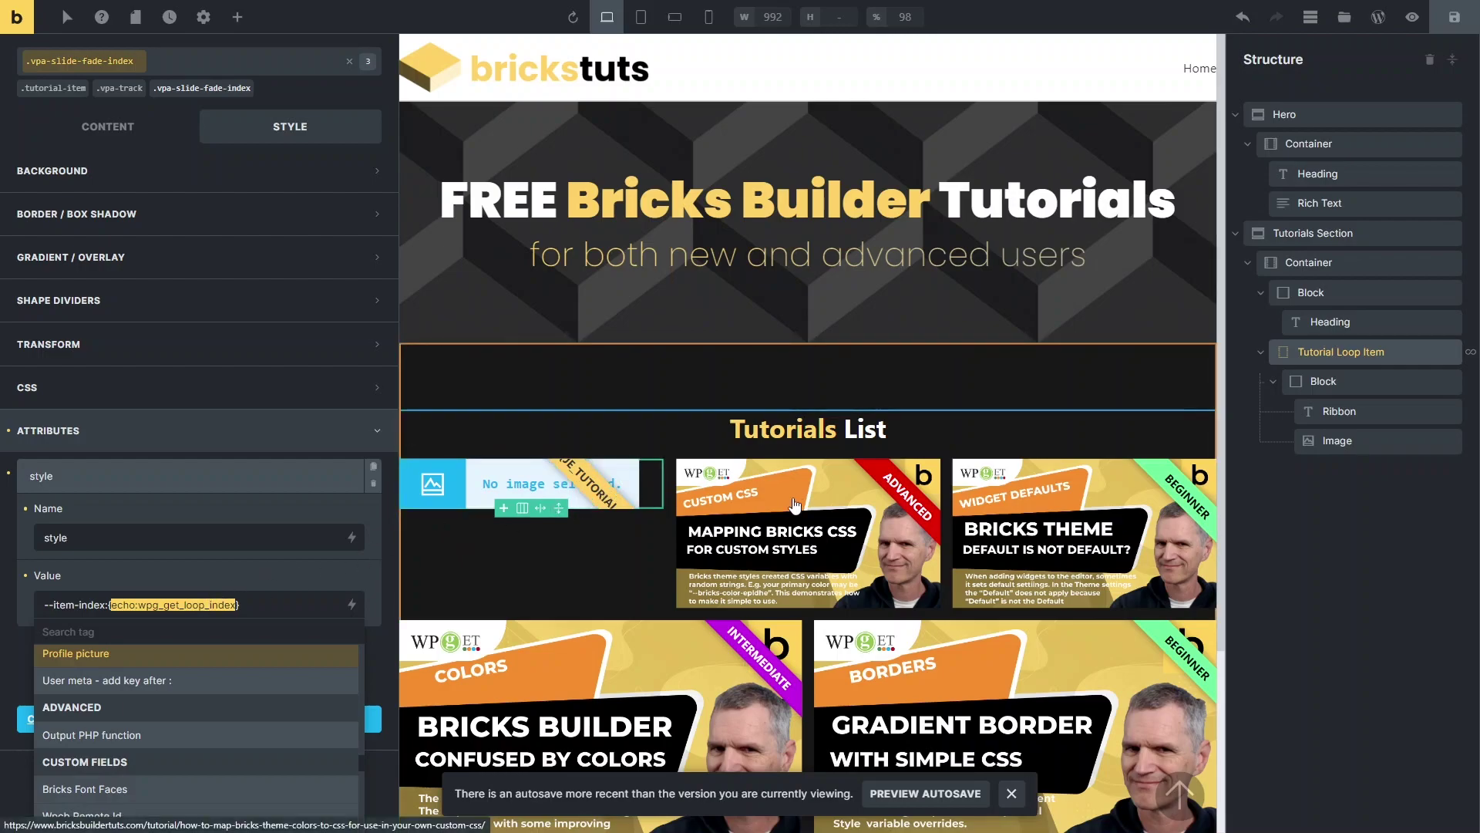
key(alt+Tab)
key(alt+Tab)
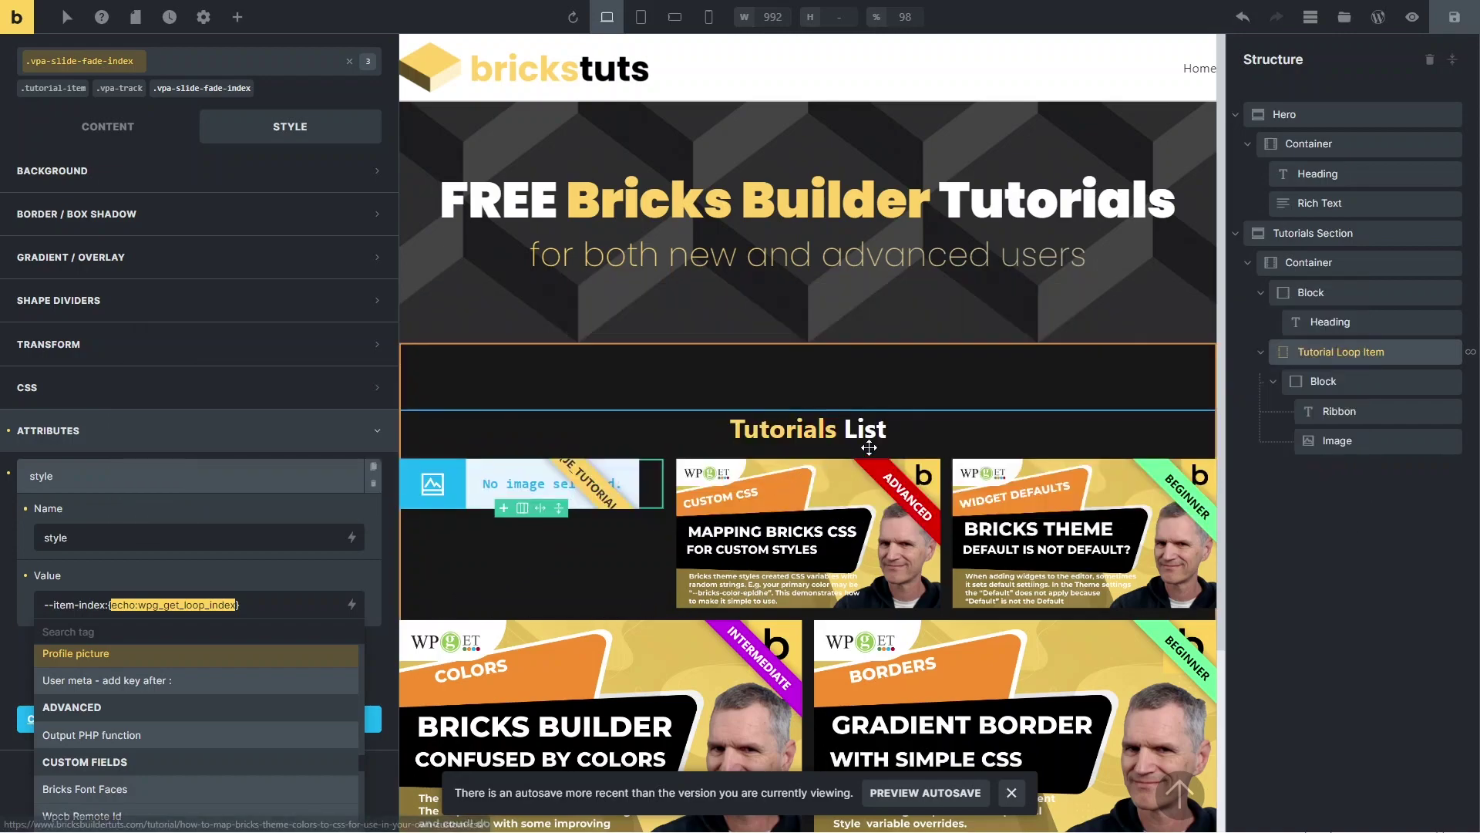
key(alt+Tab)
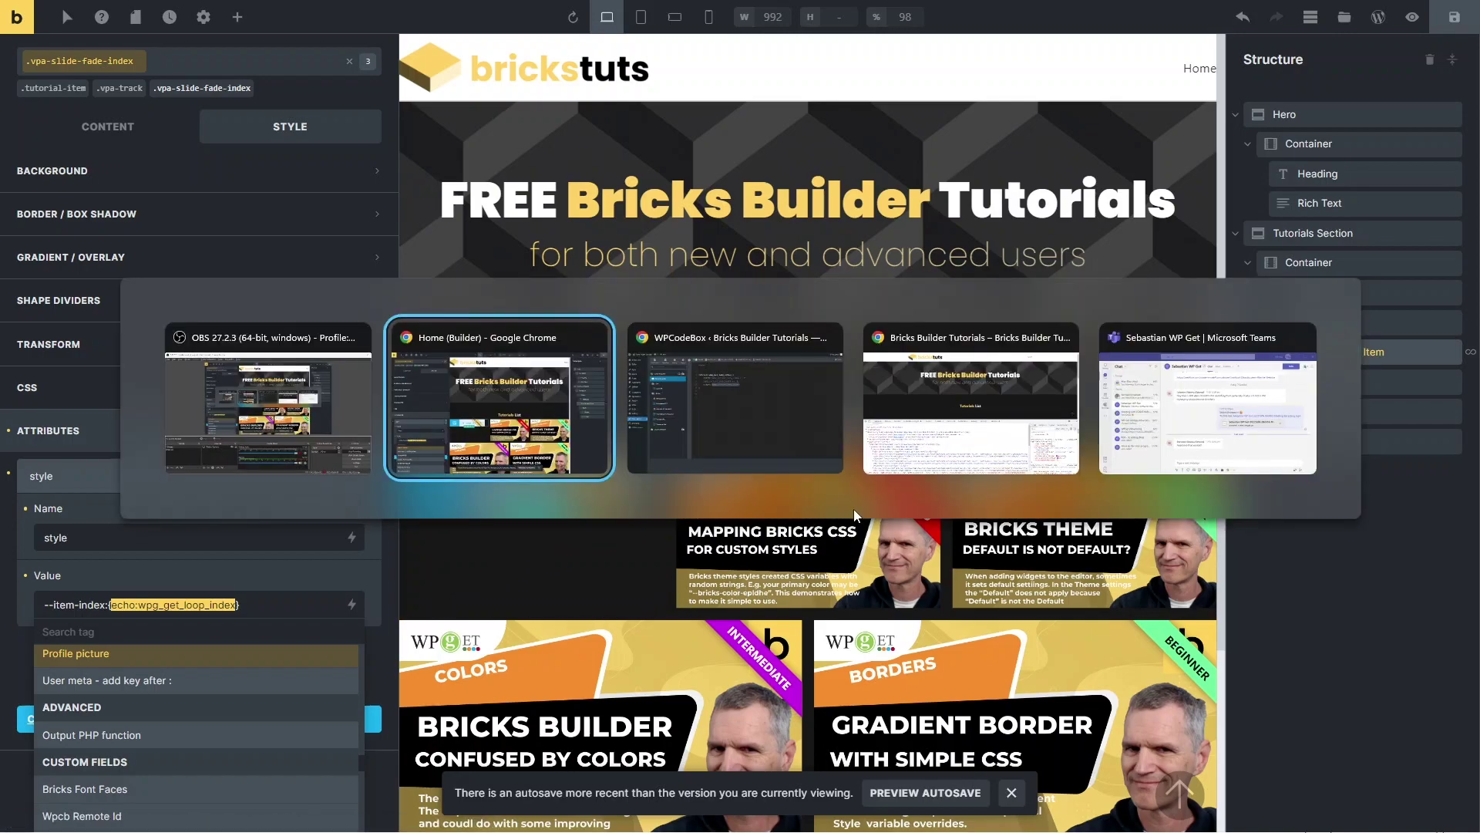
Step: Inspect the first front-end tutorial tile in DevTools to see its --item-index:0 attribute
click(971, 409)
scroll(437, 327, down, 3)
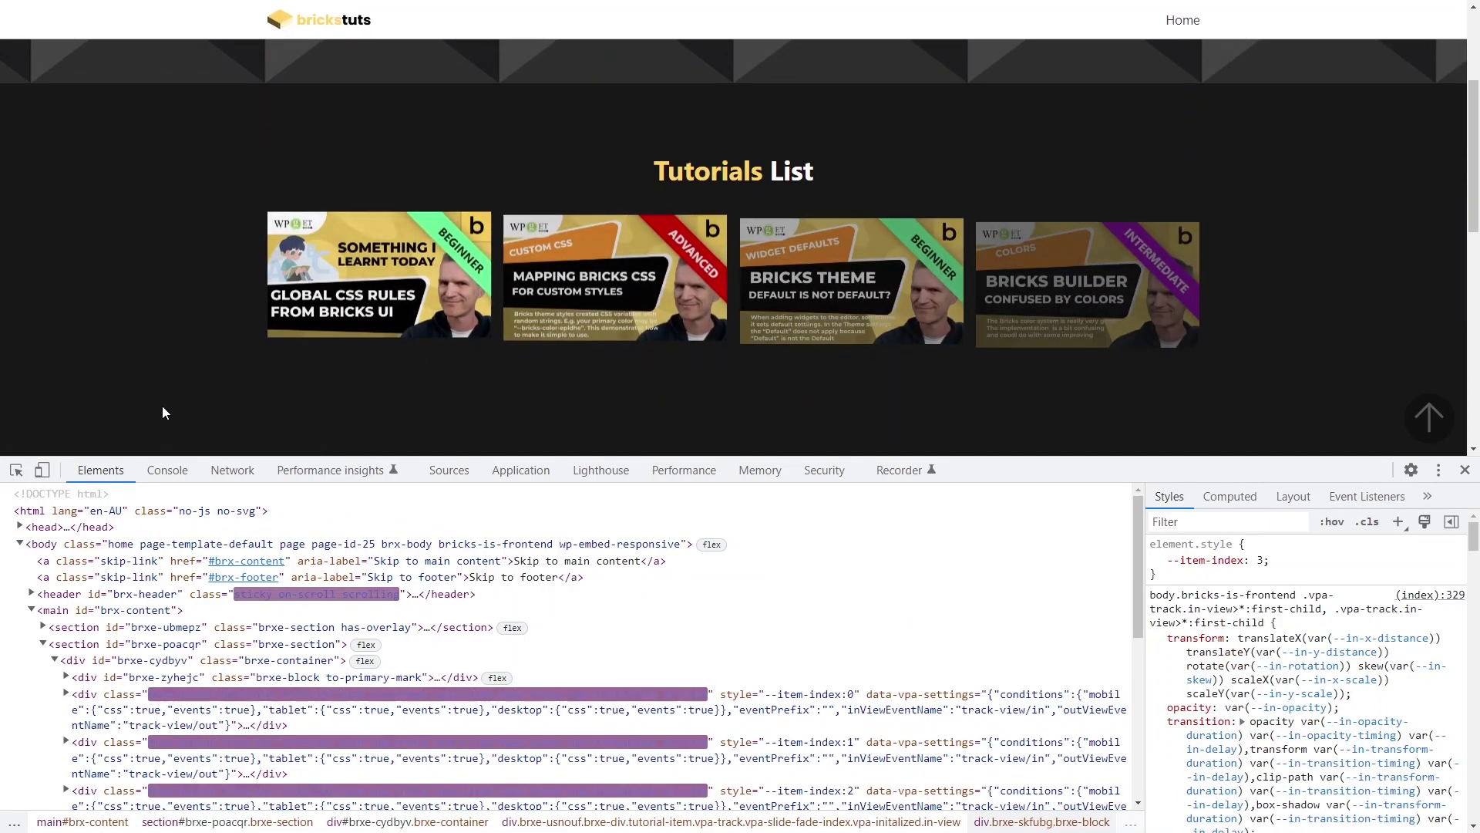
click(482, 285)
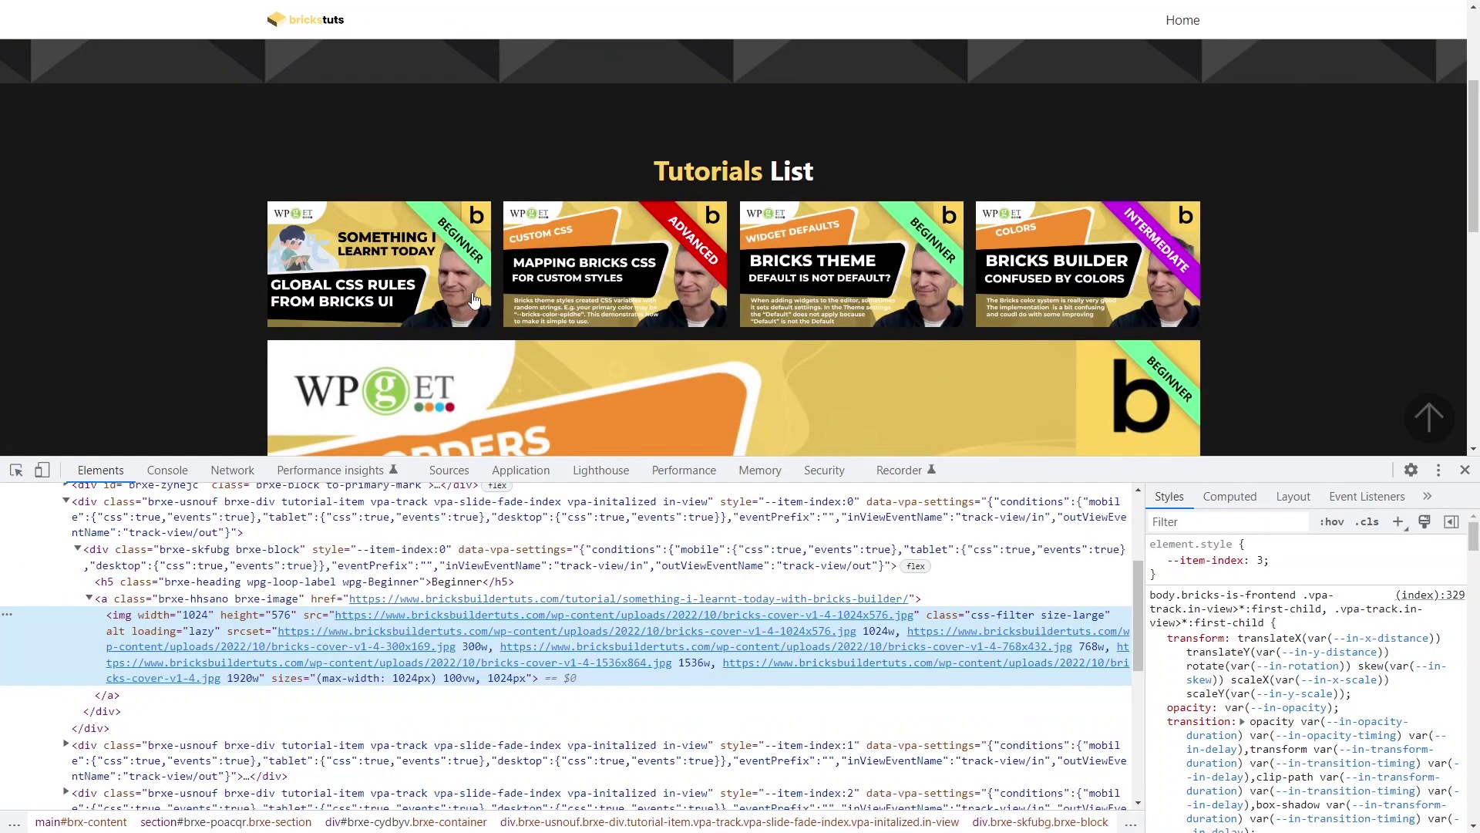
click(234, 555)
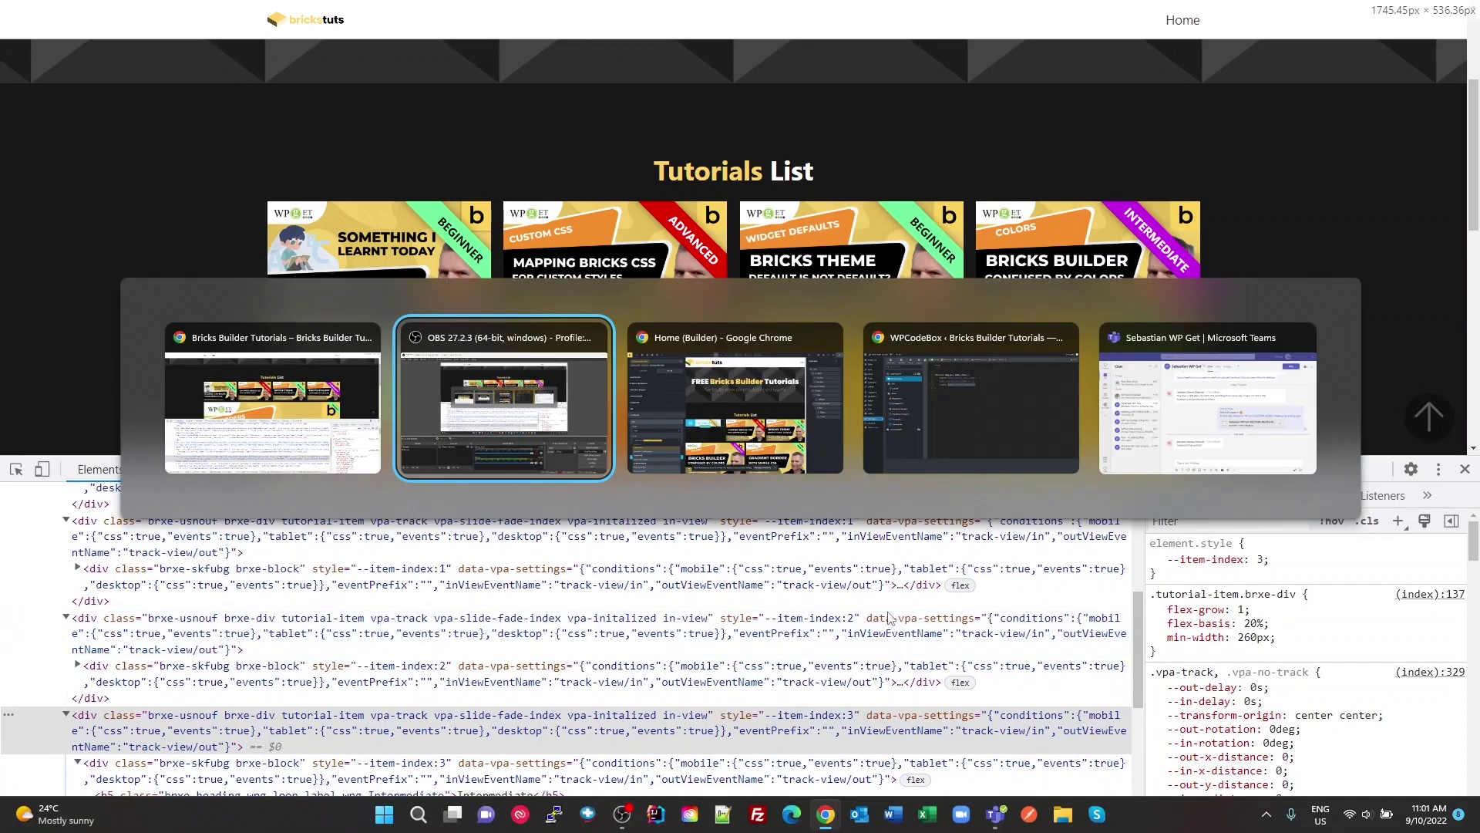
Step: Copy the wpg_get_loop_index function name from the Get Loop Index snippet
key(alt+Tab)
key(alt+Tab)
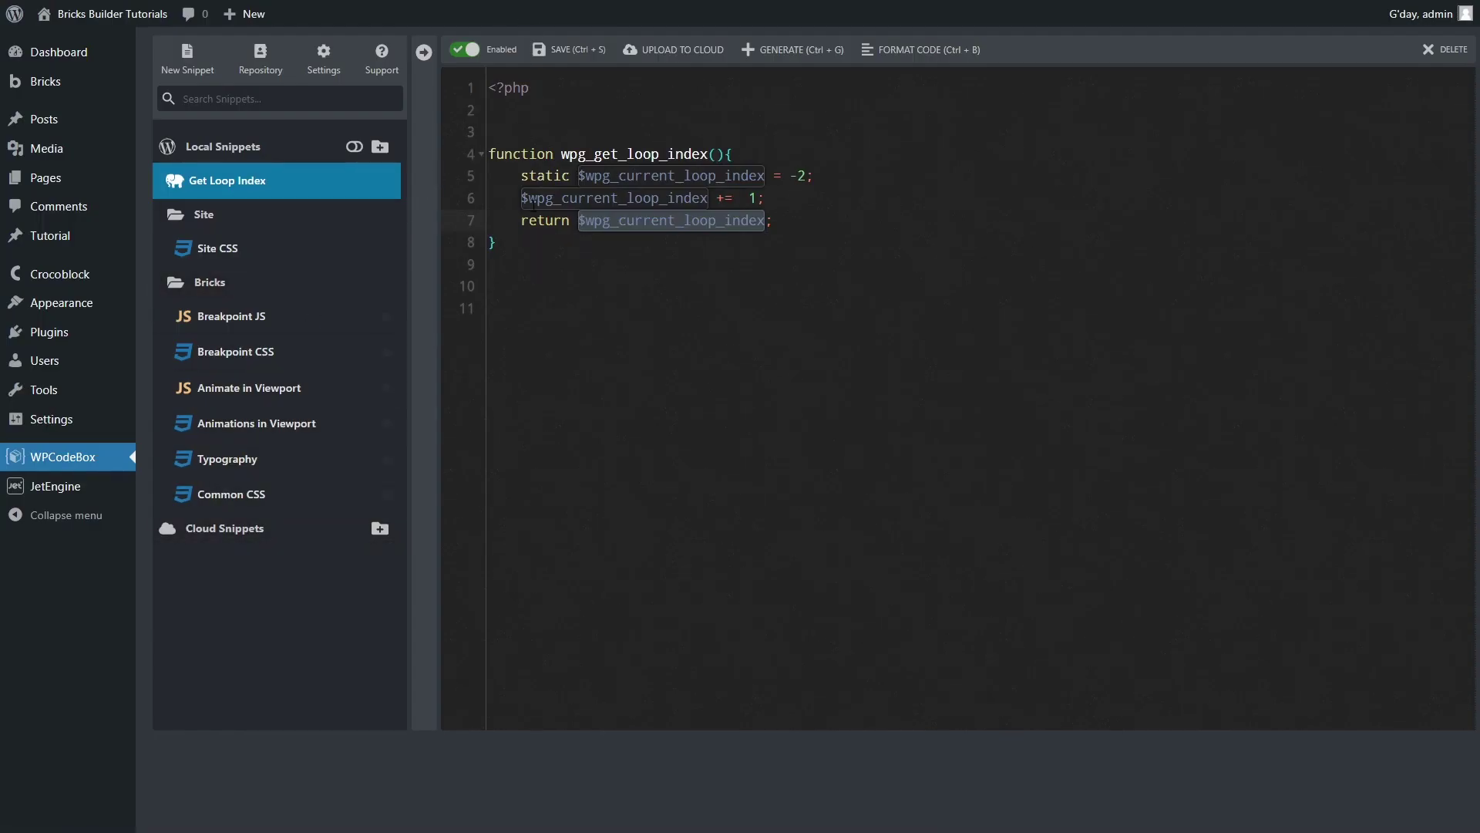
key(alt+Tab)
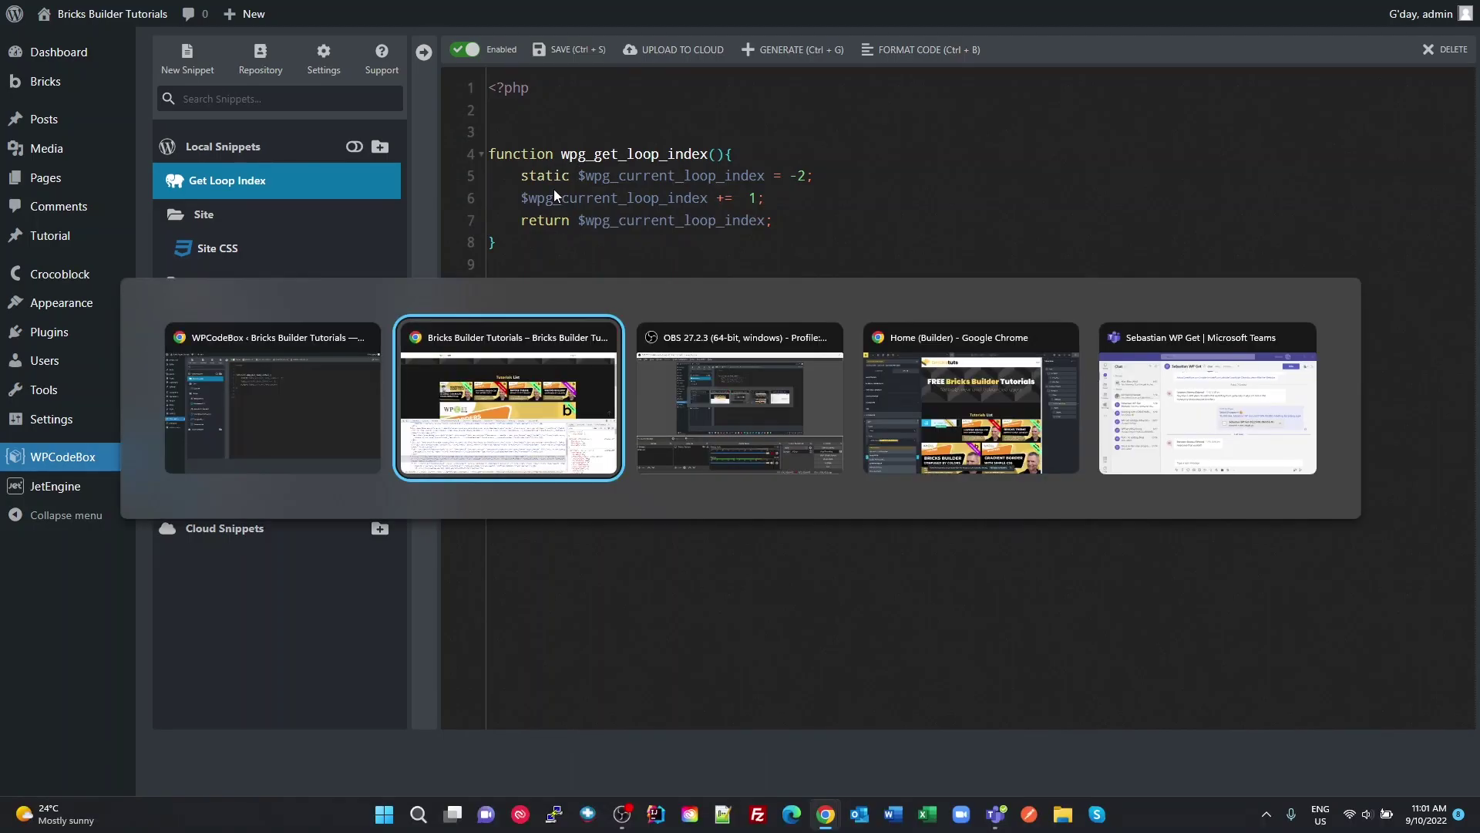
double_click(602, 155)
key(ctrl+c)
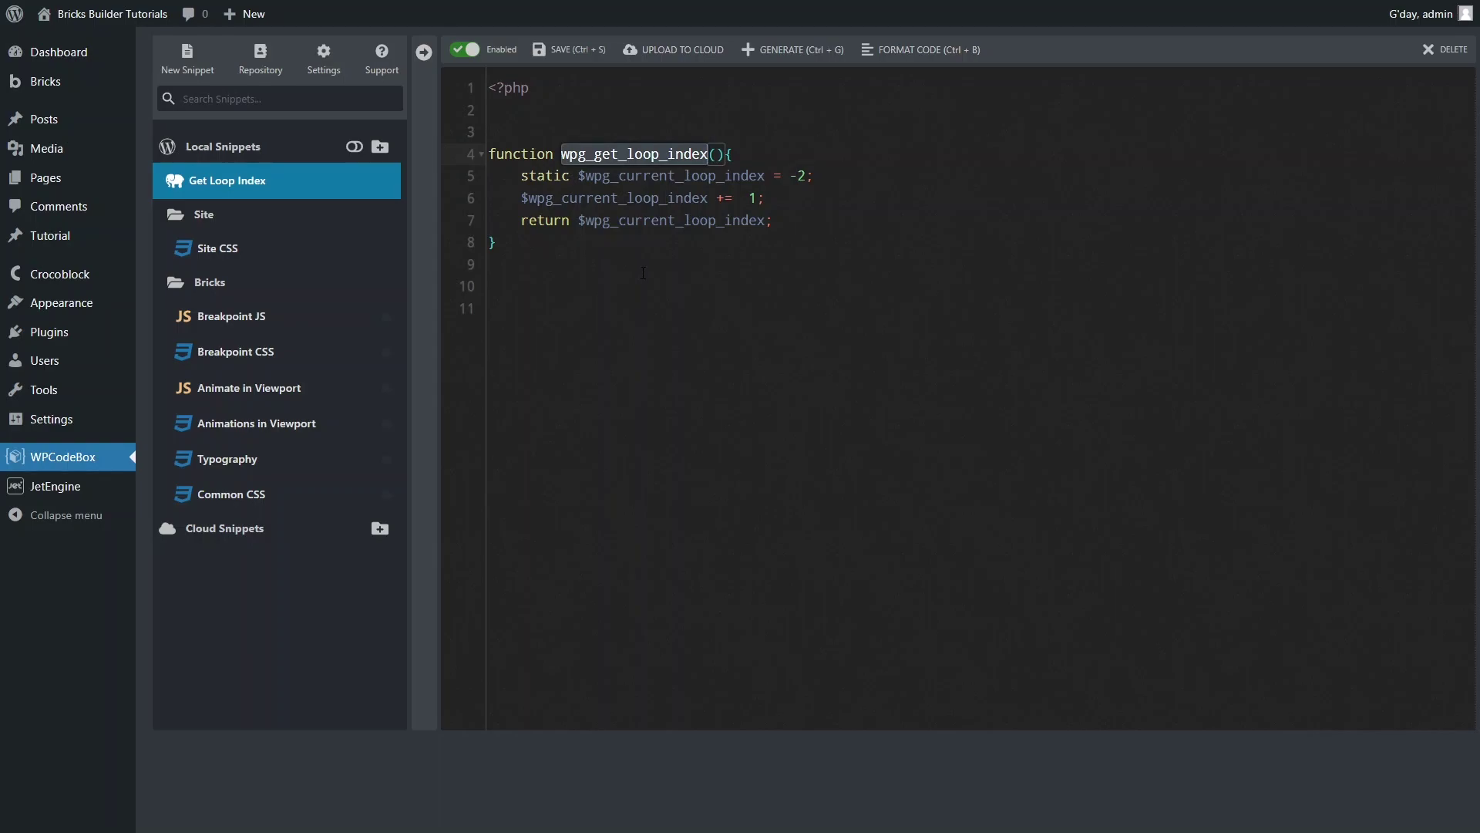
key(alt+Tab)
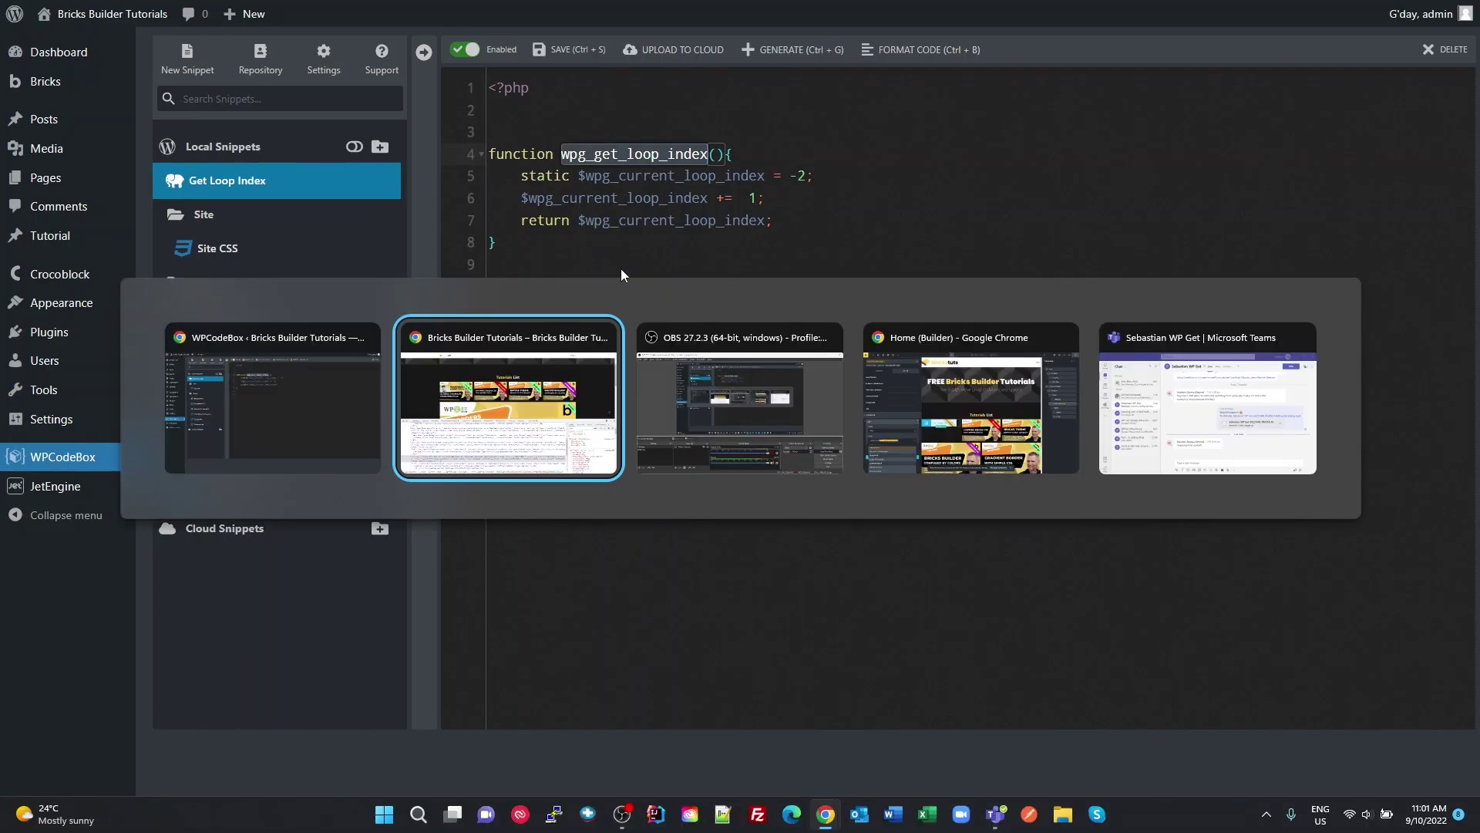
key(Tab)
key(Tab)
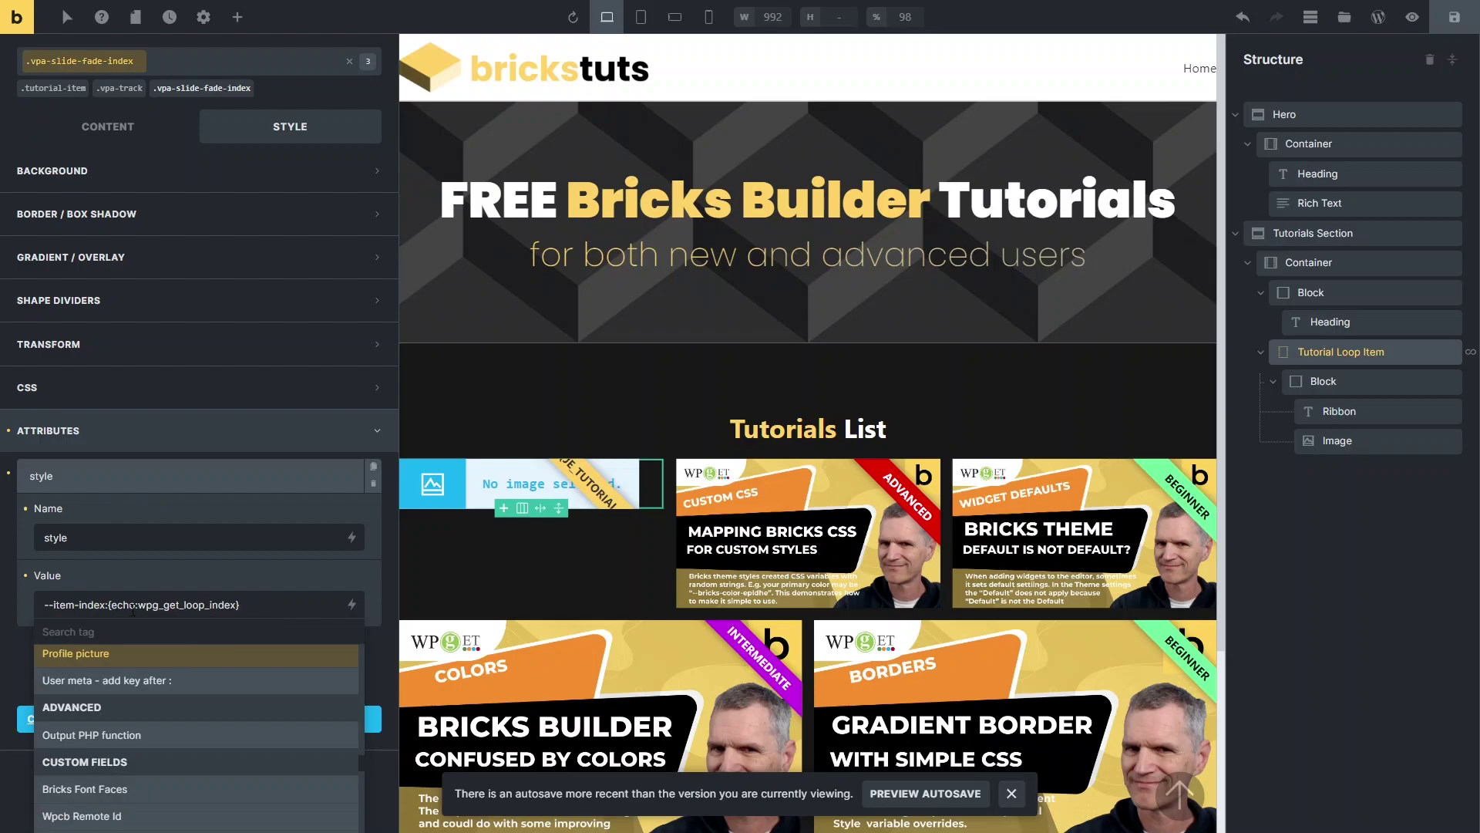
Step: Replace the old echo tag with the Output PHP function tag plus ':wpg_get_loop_index'
drag(231, 609, 301, 604)
key(BackSpace)
click(108, 738)
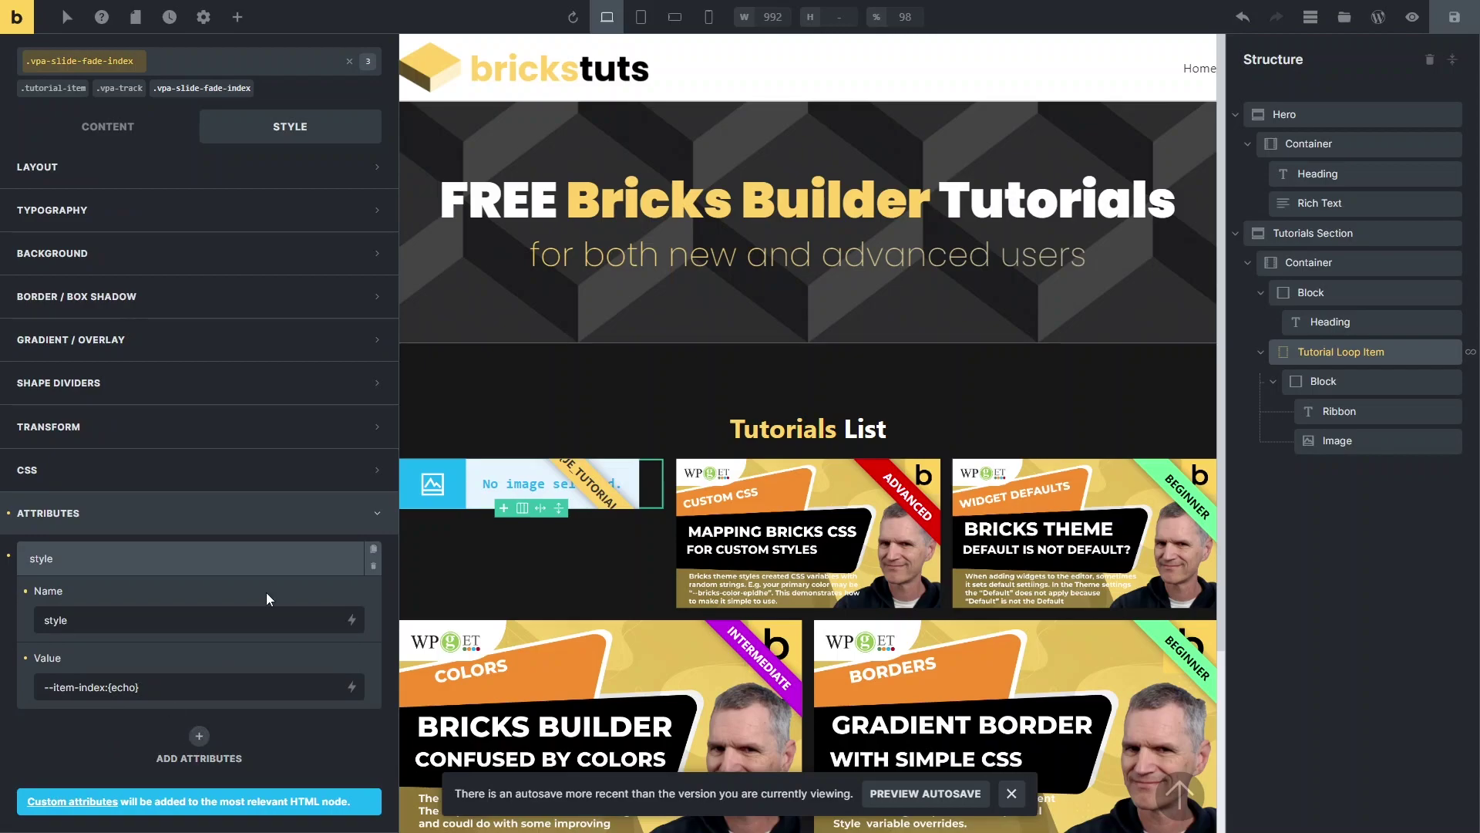
text(:)
key(ctrl+v)
click(331, 675)
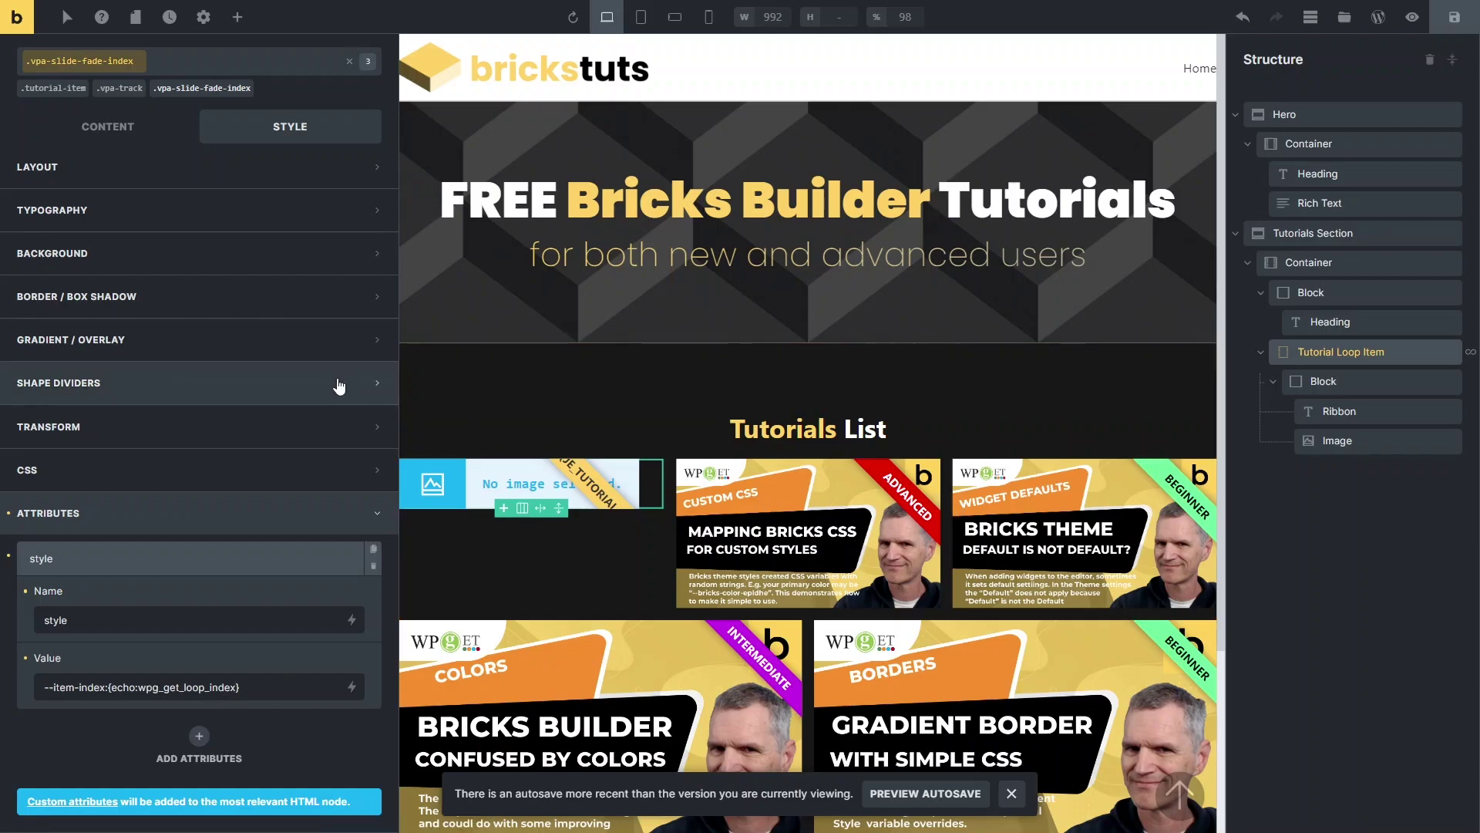
key(alt+Tab)
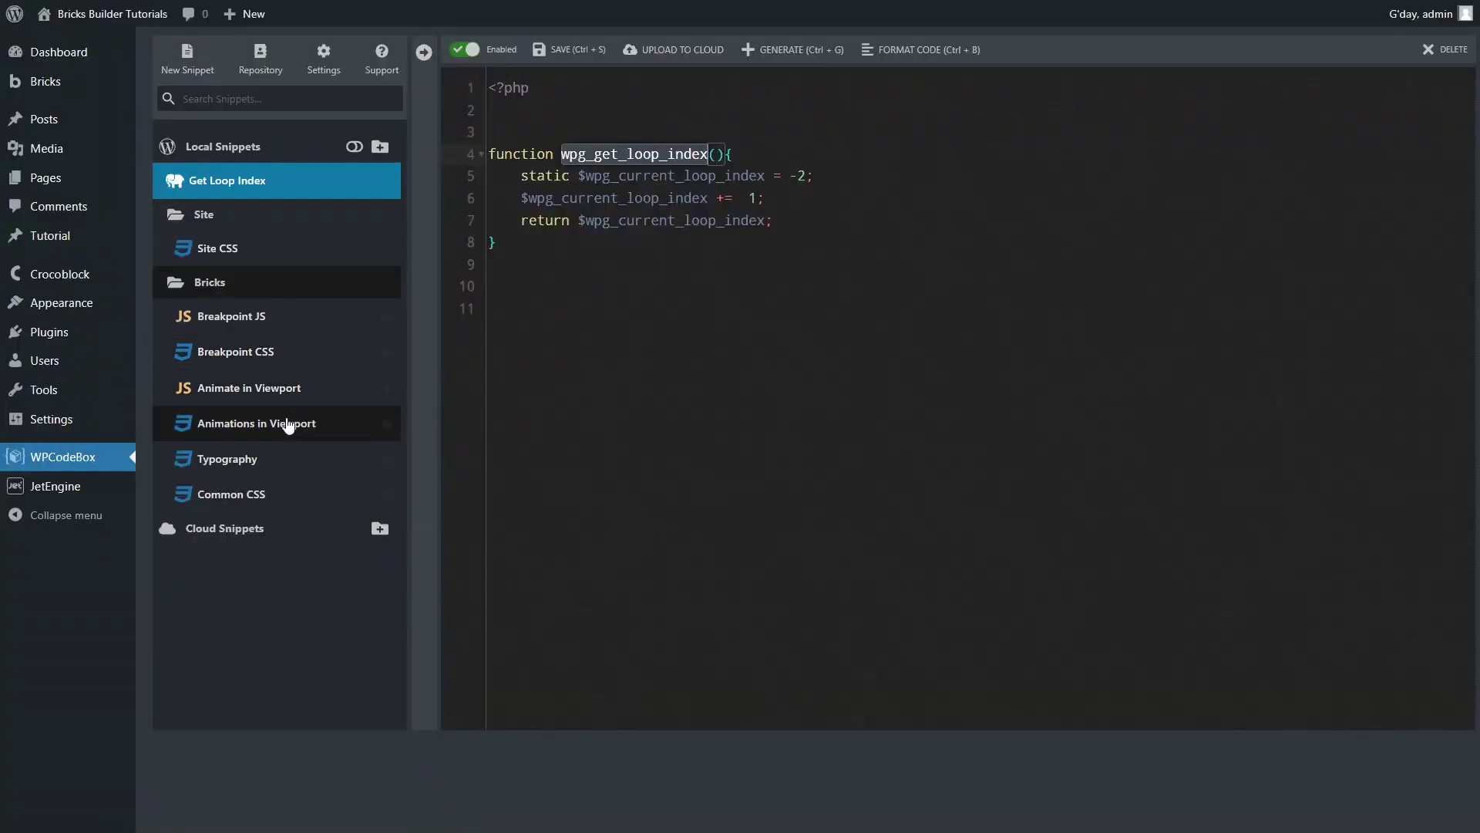
Step: Open the Animations in Viewport CSS snippet and highlight the .vpa-slide-fade-index *:first-child selector
click(287, 426)
scroll(926, 450, down, 1)
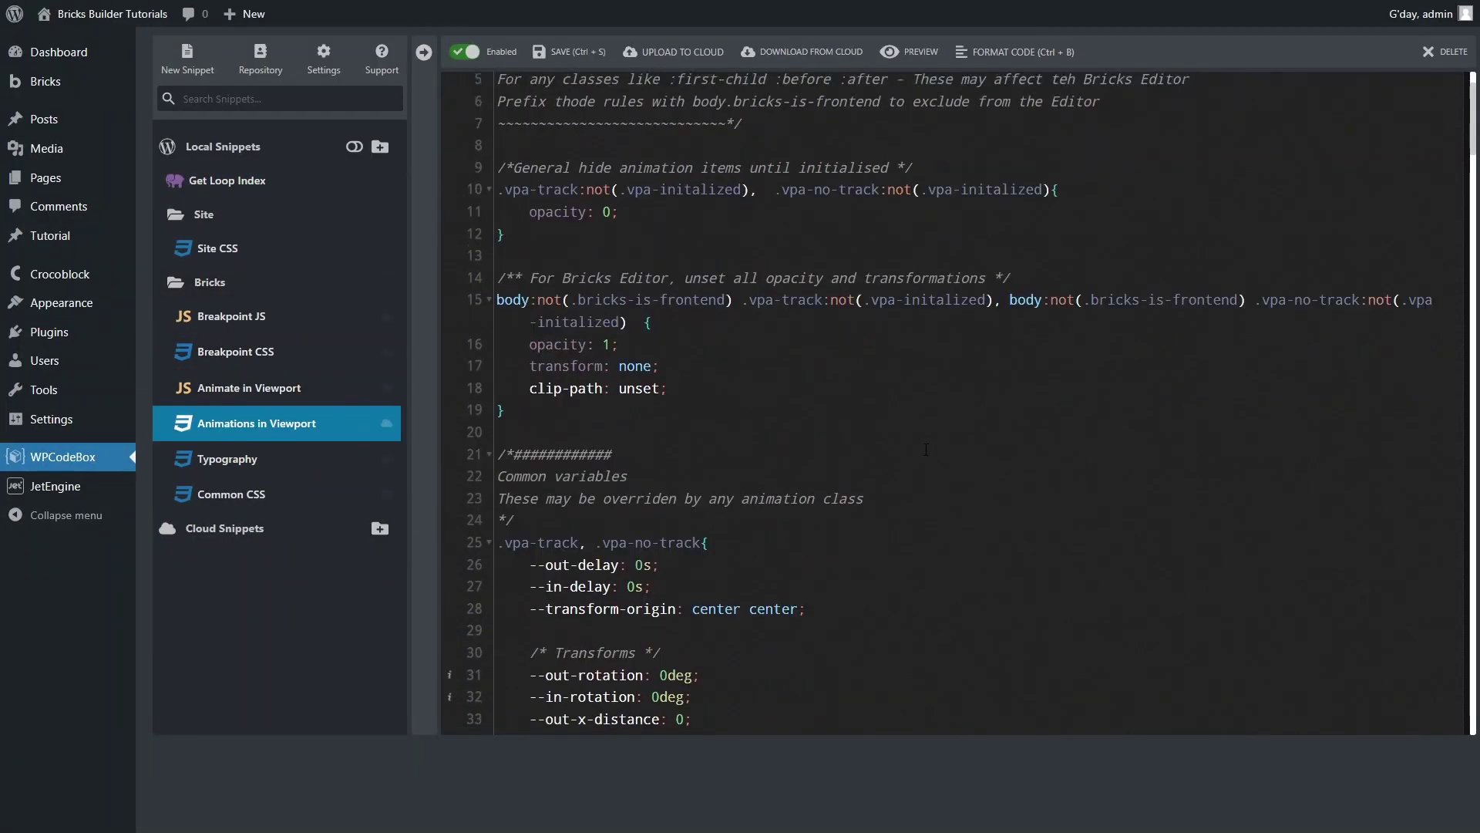
scroll(926, 450, down, 15)
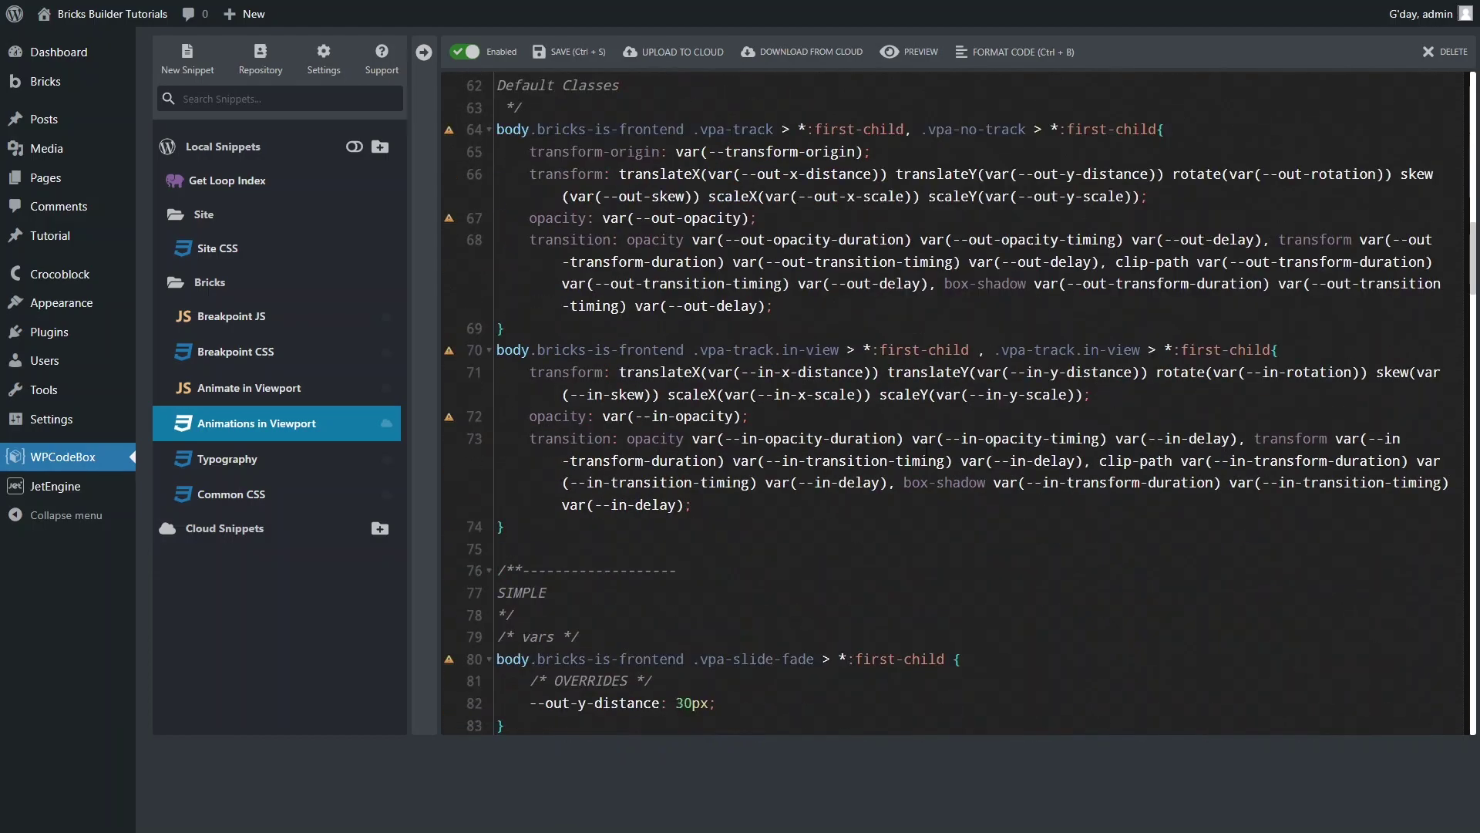
scroll(926, 449, down, 5)
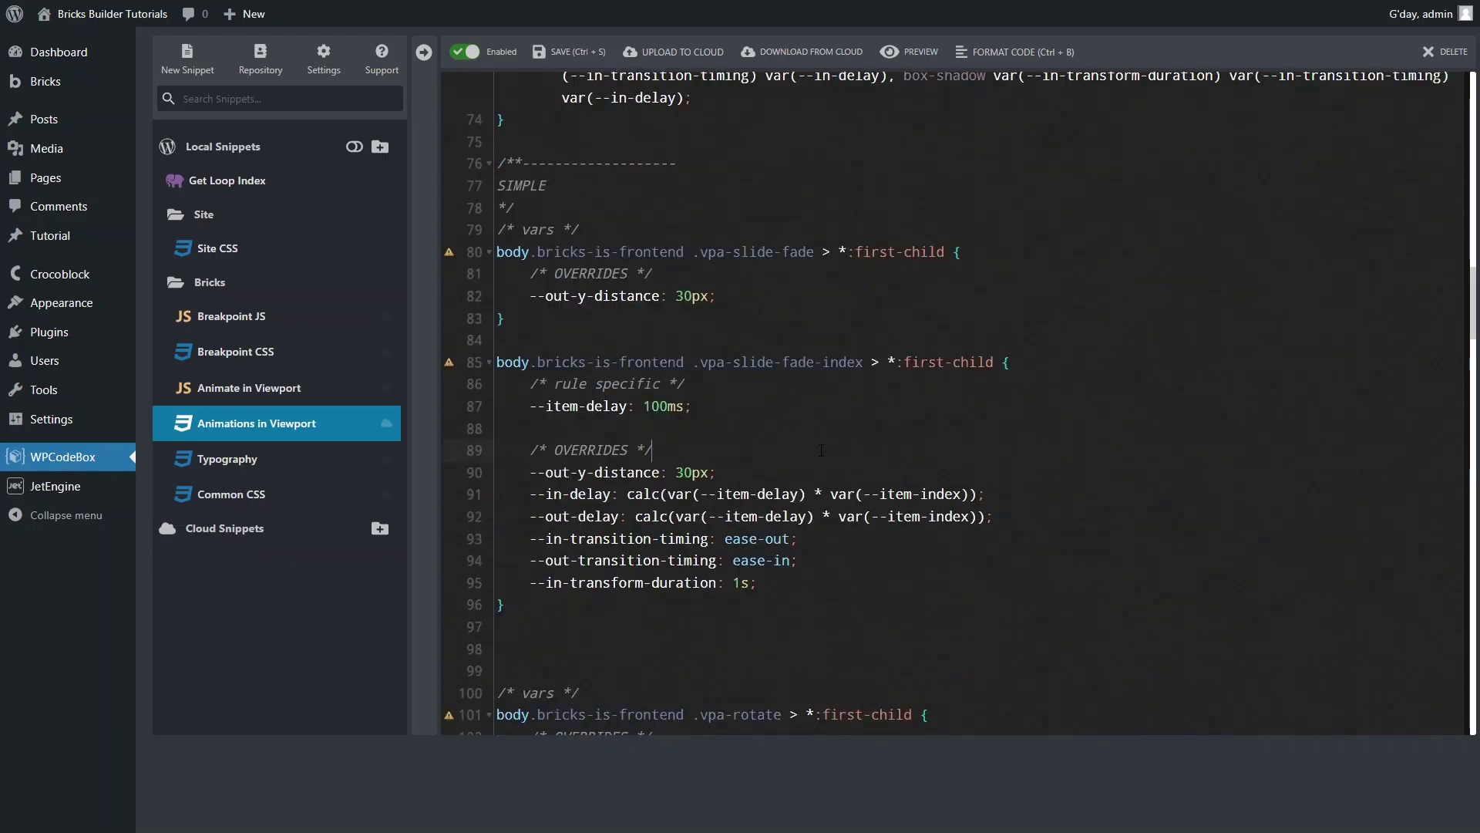
drag(864, 362, 700, 361)
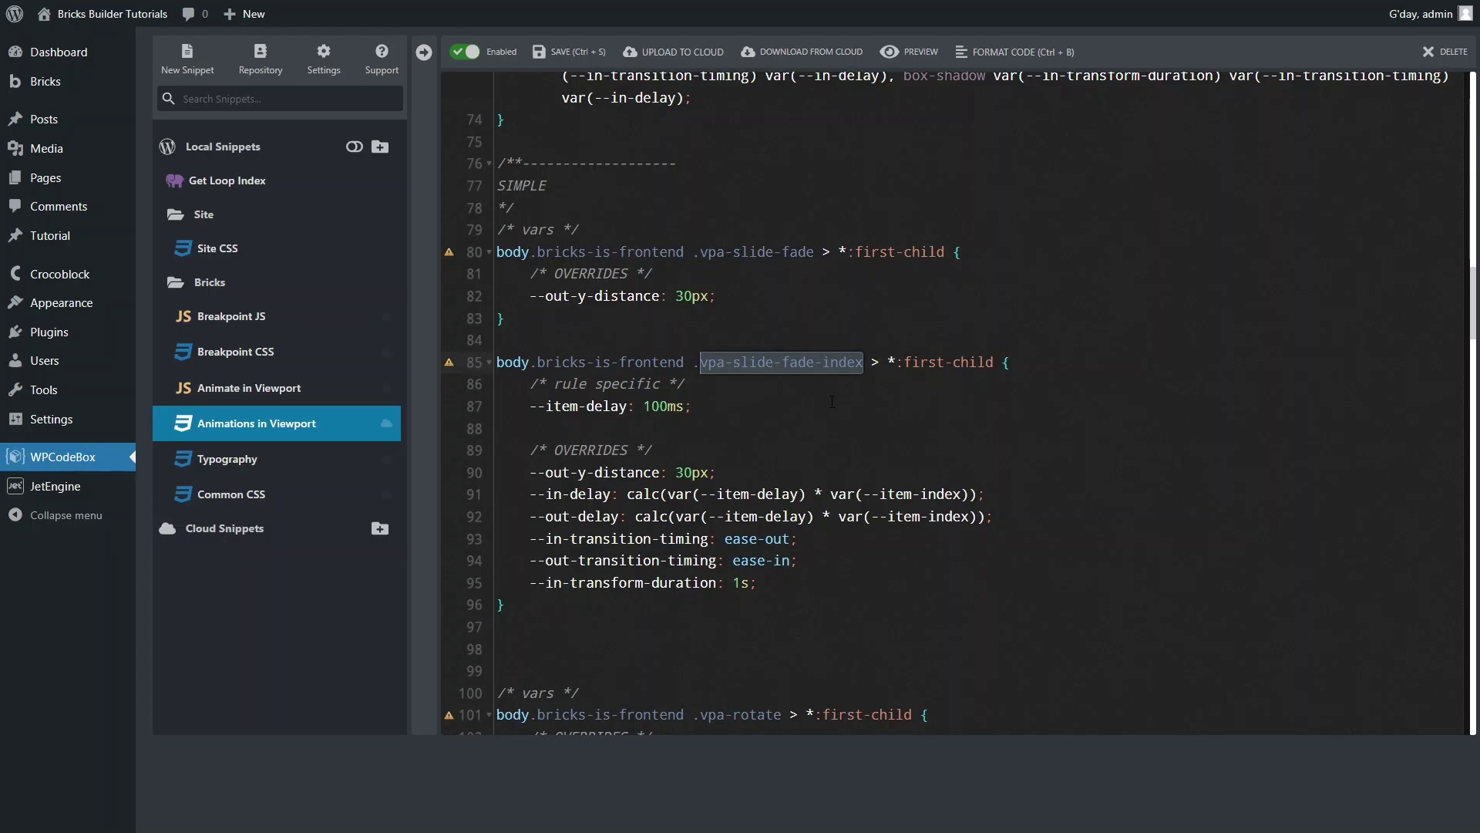
drag(996, 371, 891, 365)
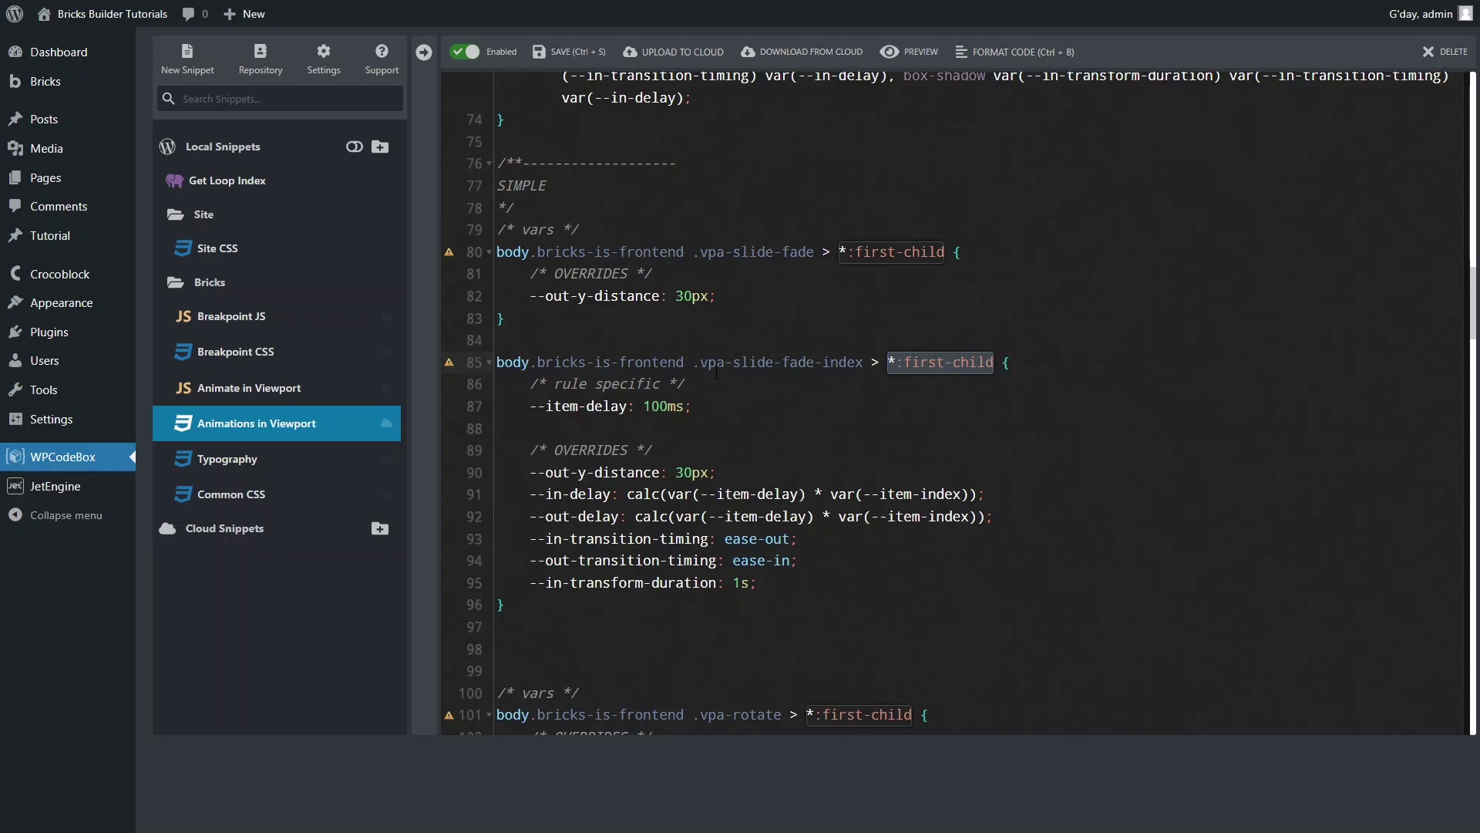
click(710, 430)
Step: Review the rule's --item-delay variable, its --item-index-based --in-delay, and transform duration
drag(531, 406, 627, 407)
click(656, 411)
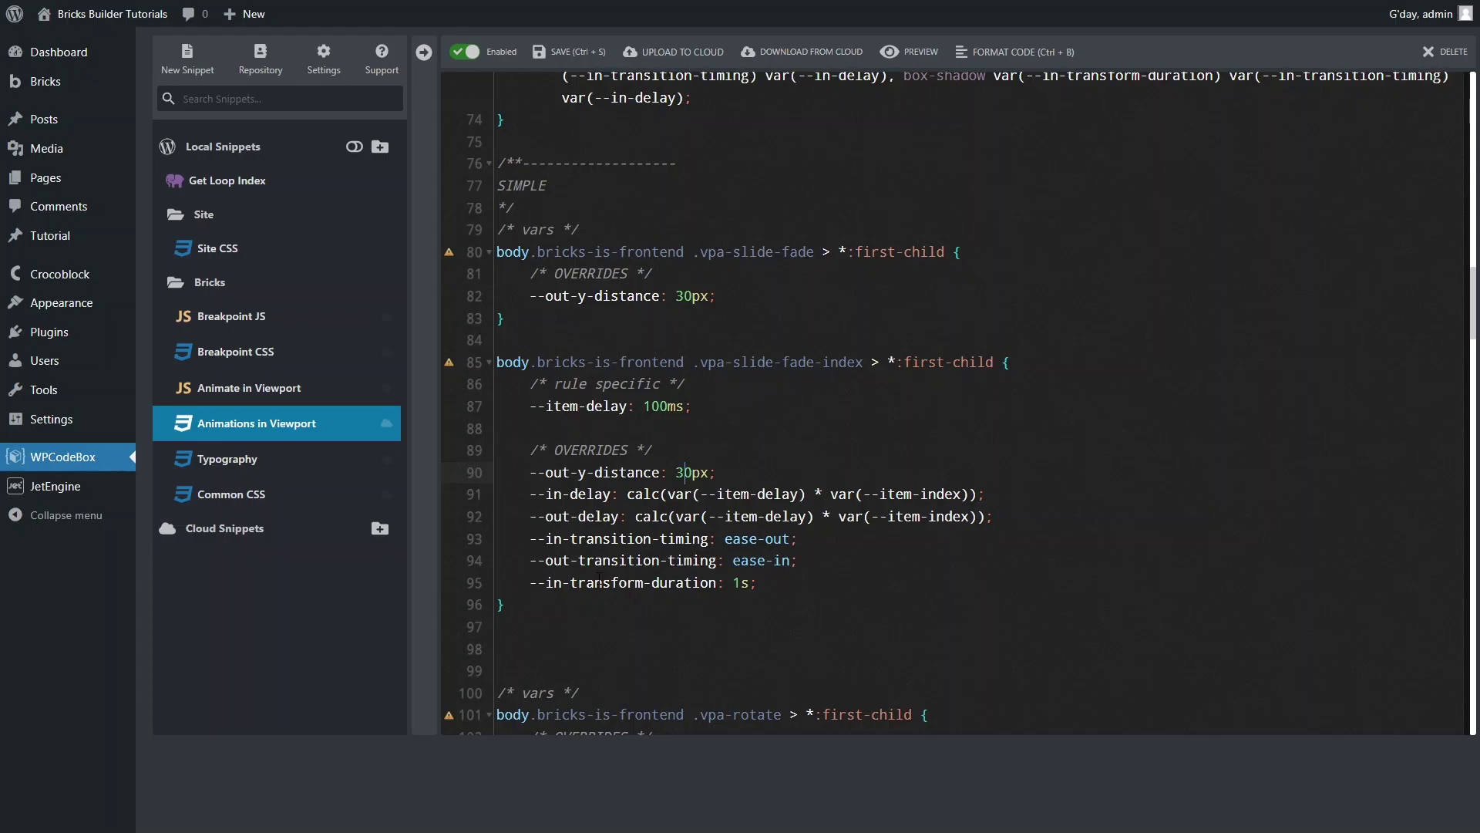
click(765, 493)
drag(864, 493, 963, 494)
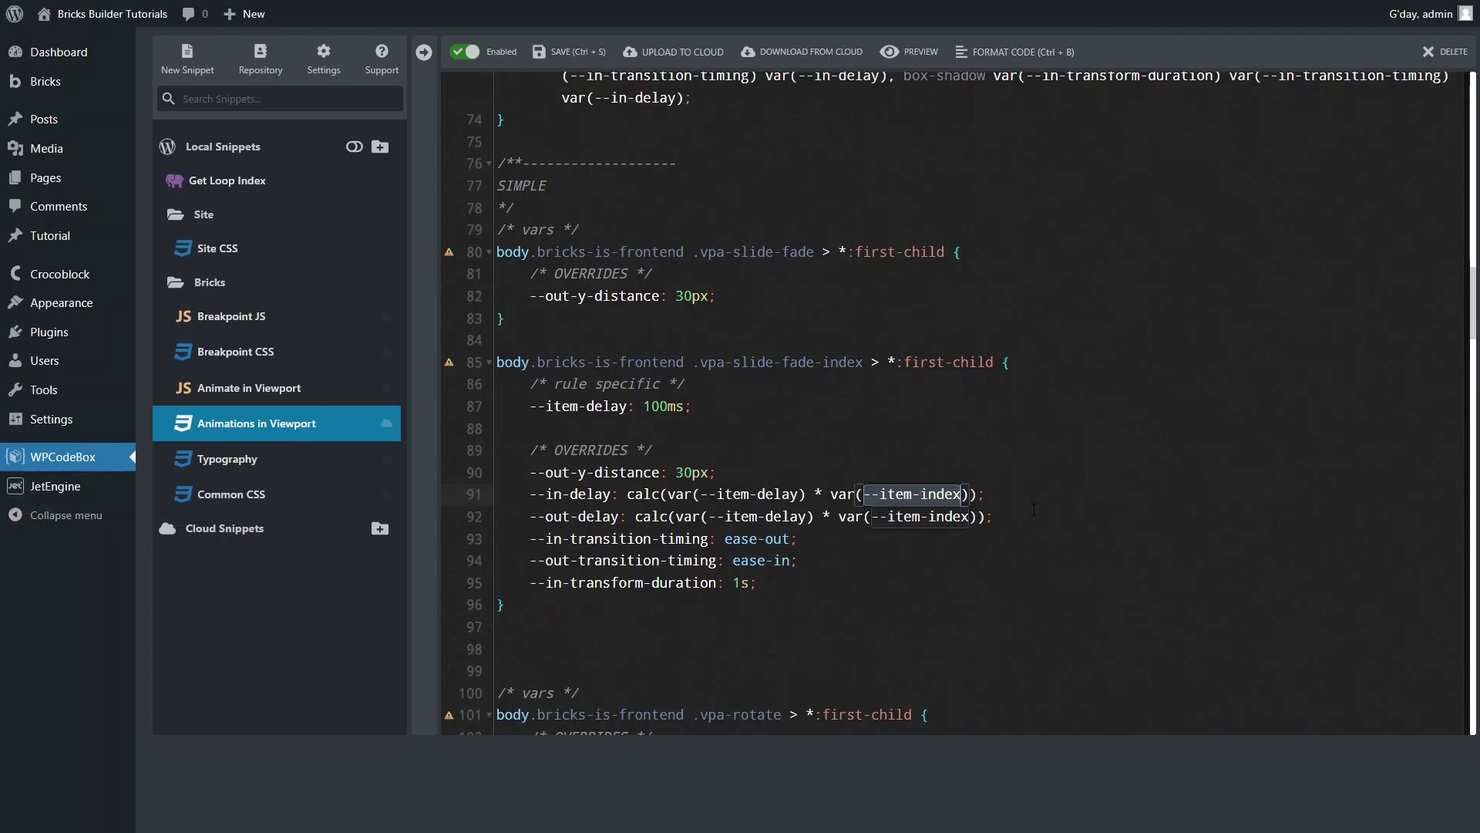
click(834, 591)
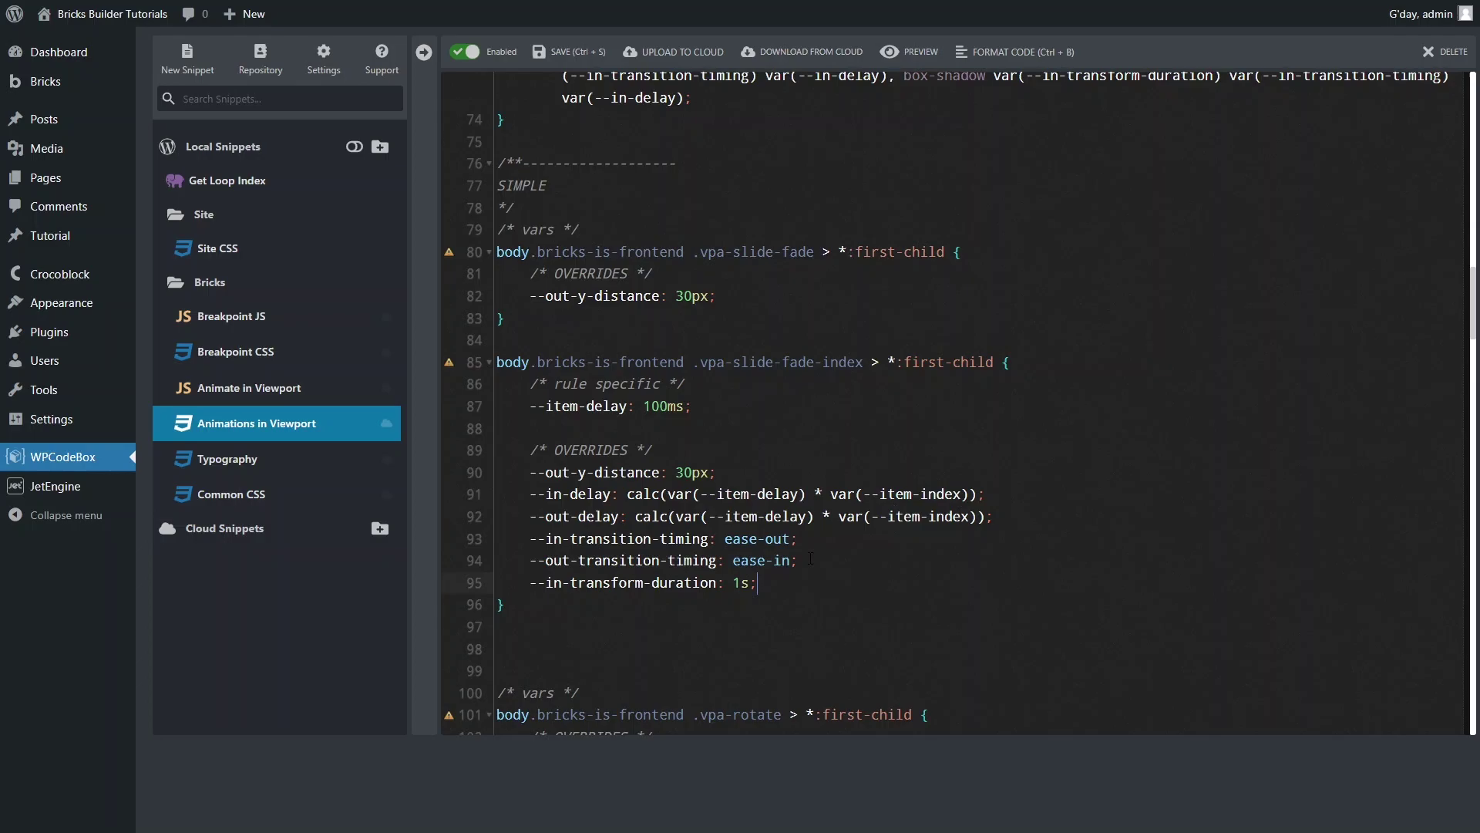
drag(758, 584, 523, 584)
click(861, 579)
Step: Reload the front-end page in Chrome to watch the tiles fade in one after another
key(alt+Tab)
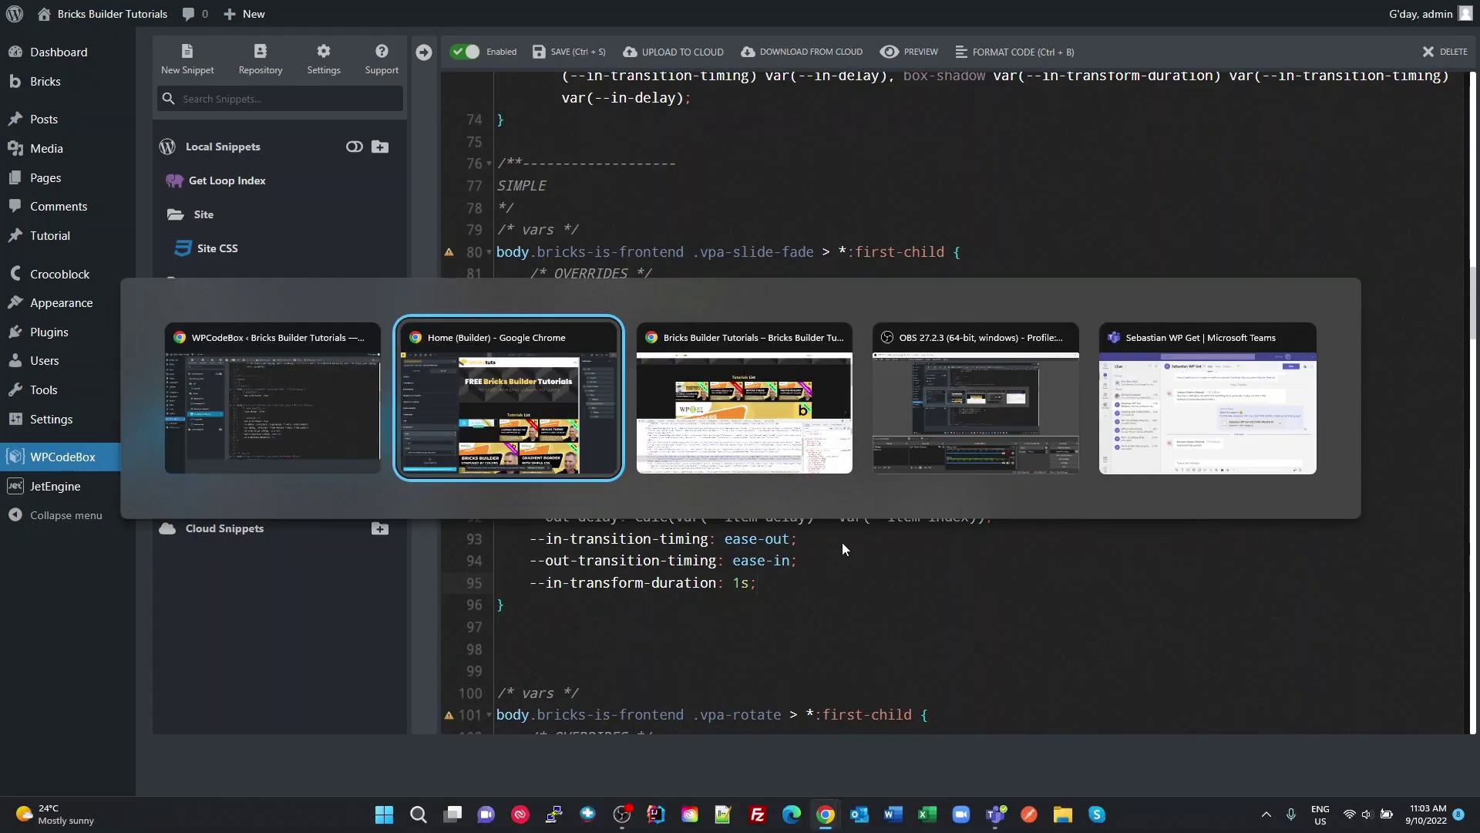
key(alt+Tab)
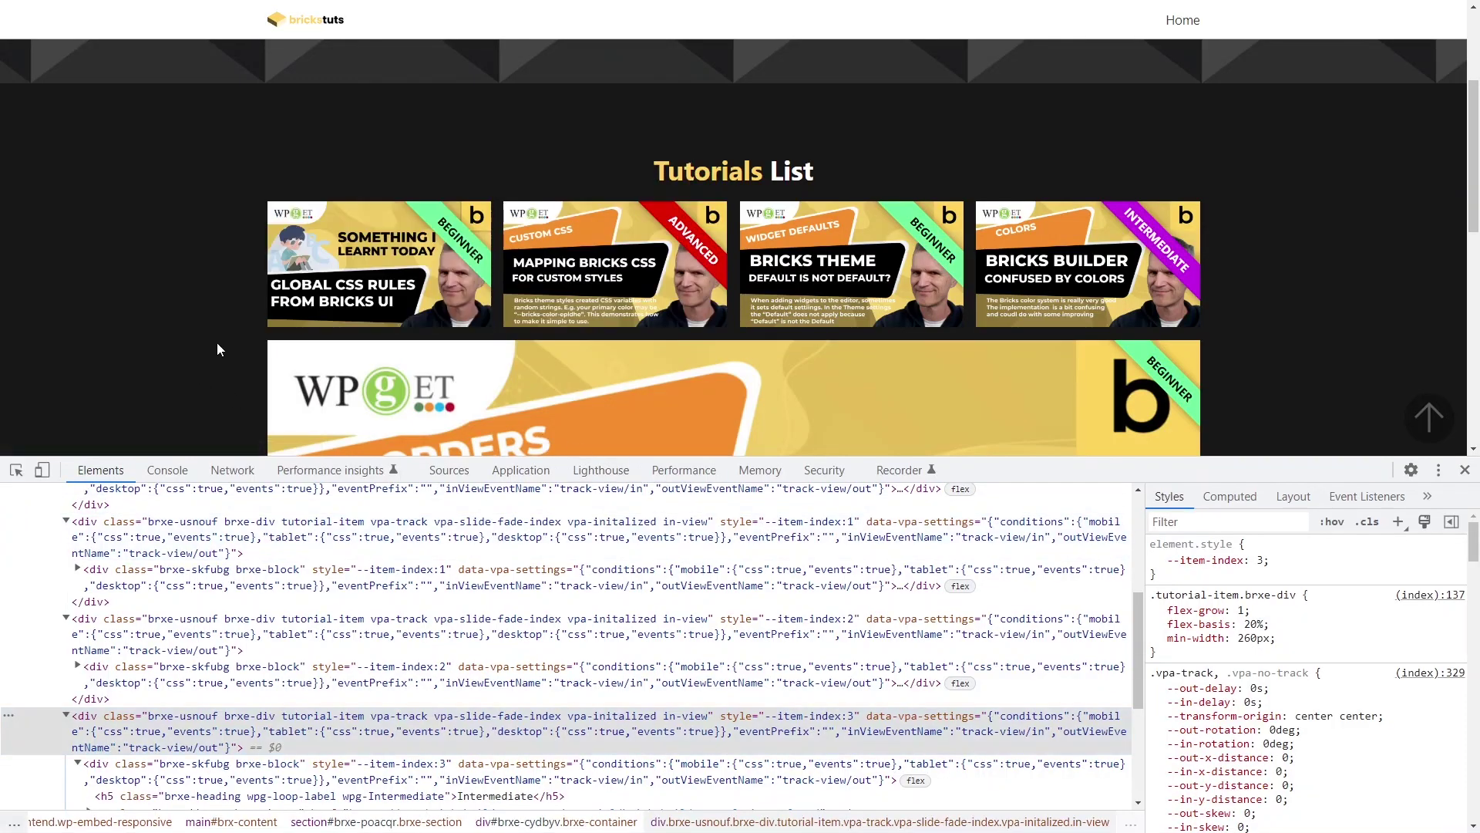
key(ctrl+r)
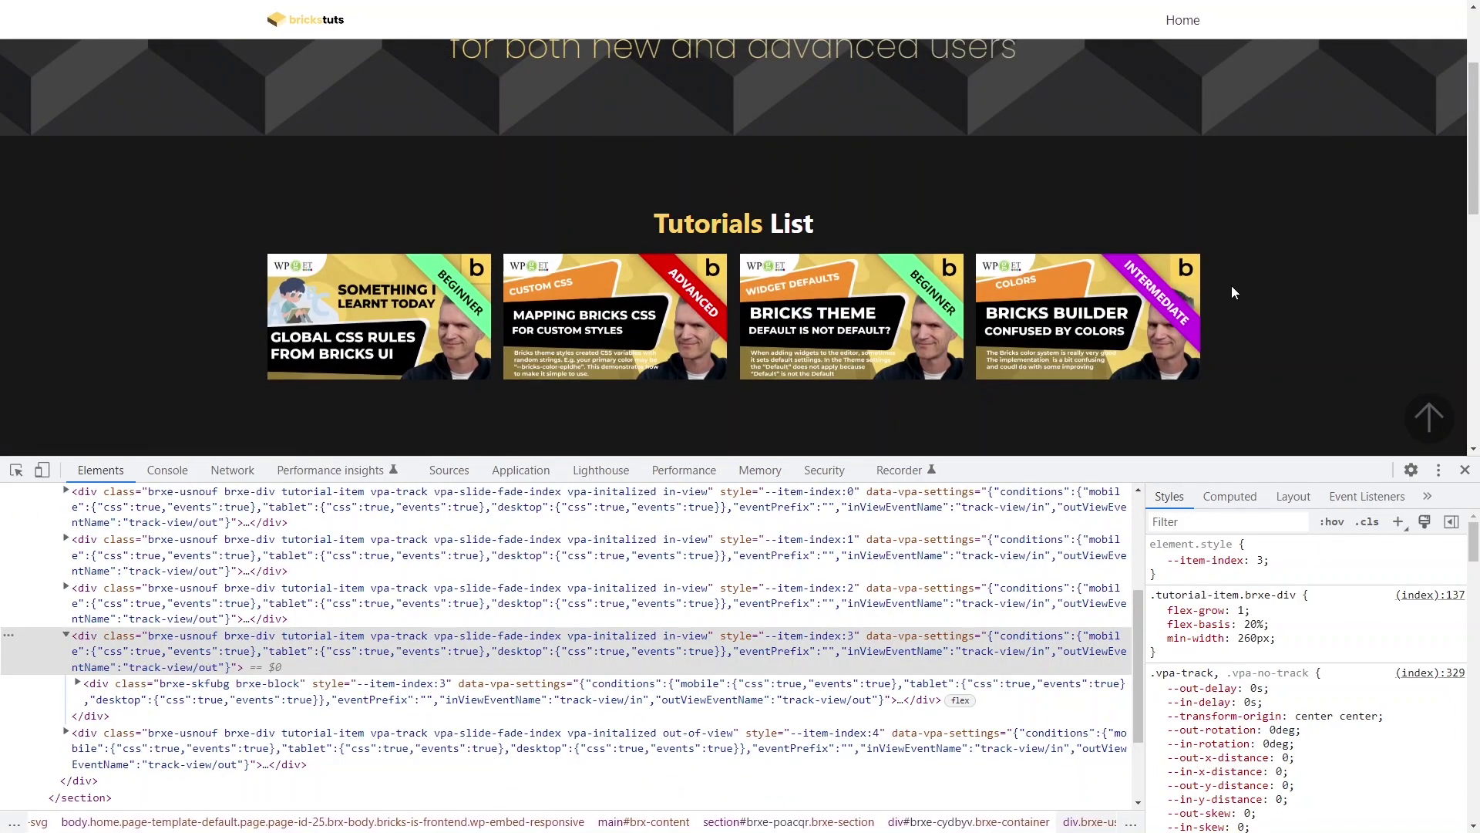
Step: Change --item-delay from 100ms to 300ms and reload to see the slower fade-in
key(alt+Tab)
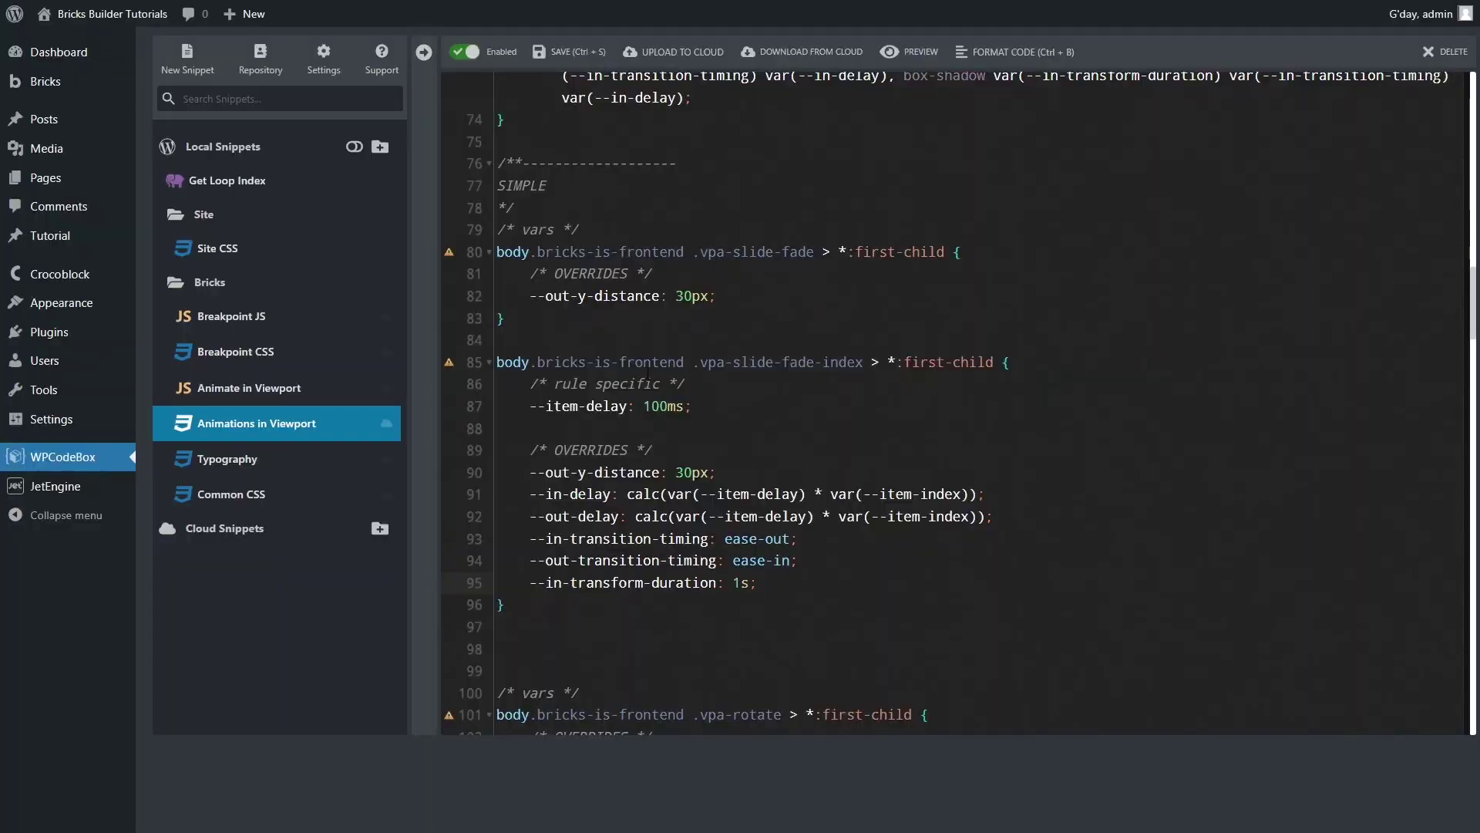
click(653, 405)
key(BackSpace)
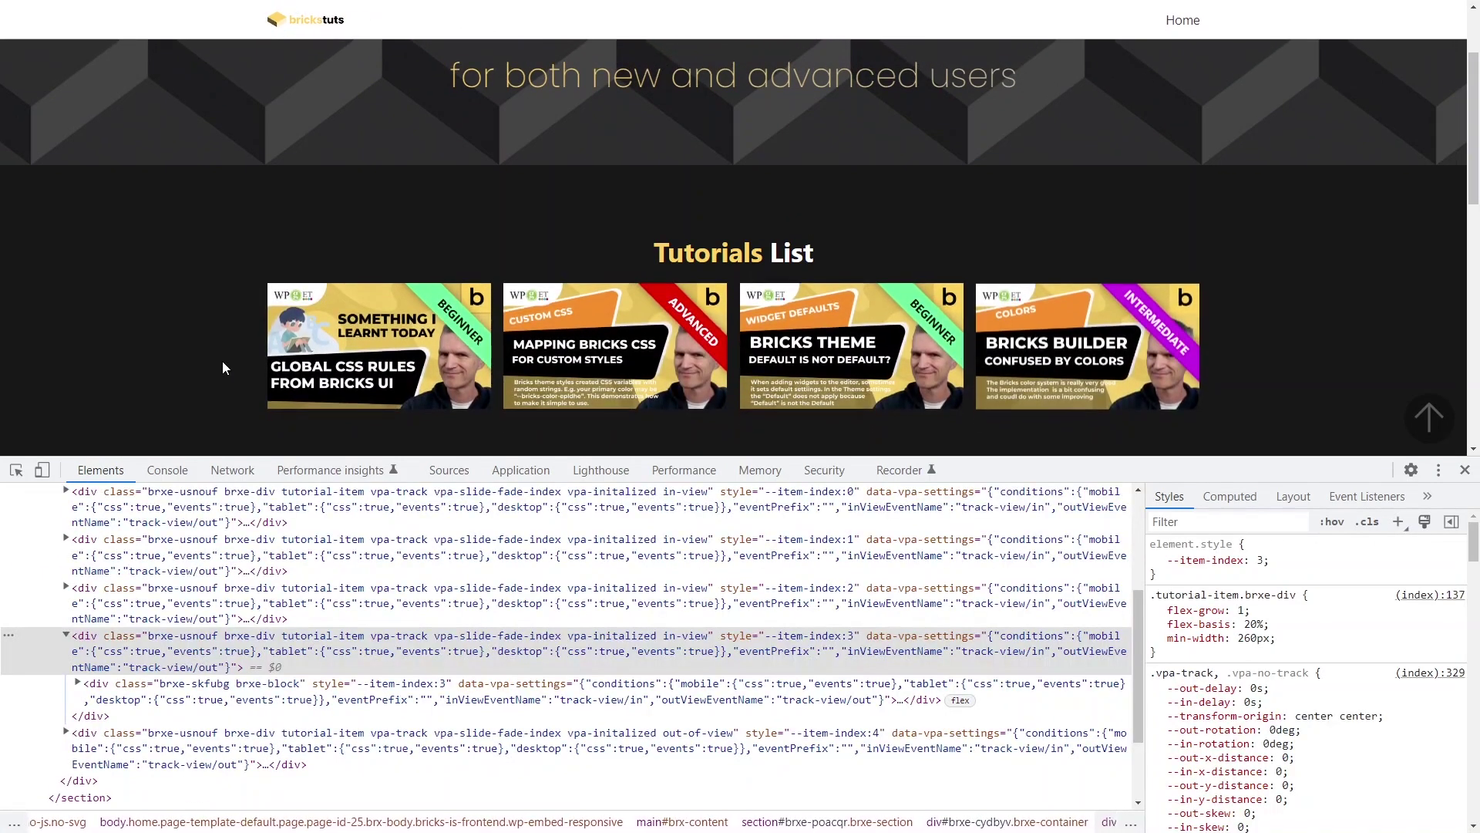
key(F5)
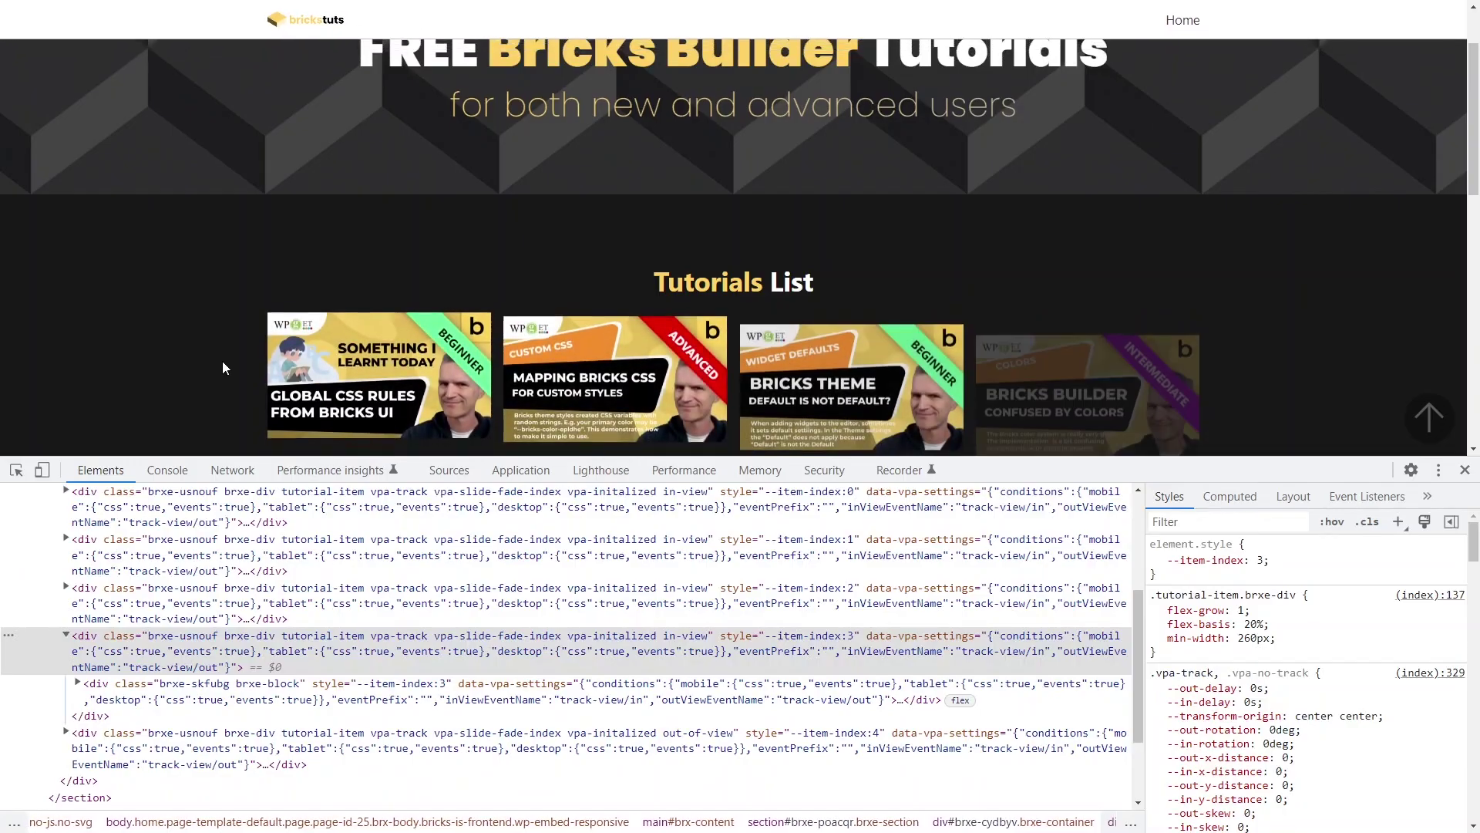
Step: Restore --item-delay to 100ms and bring up the Get Loop Index PHP snippet
key(alt+Tab)
key(Delete)
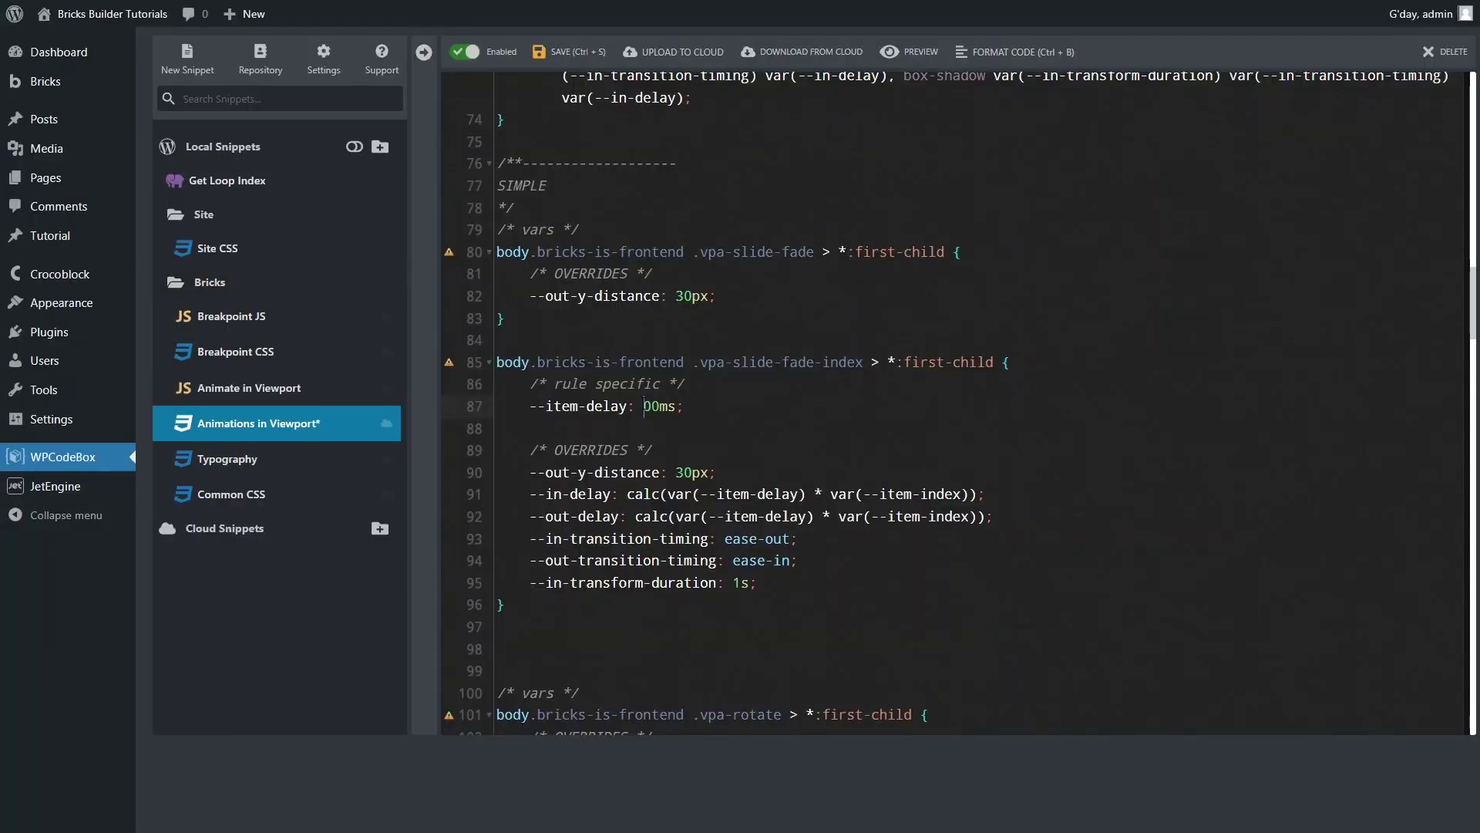
text(1)
drag(628, 408, 530, 407)
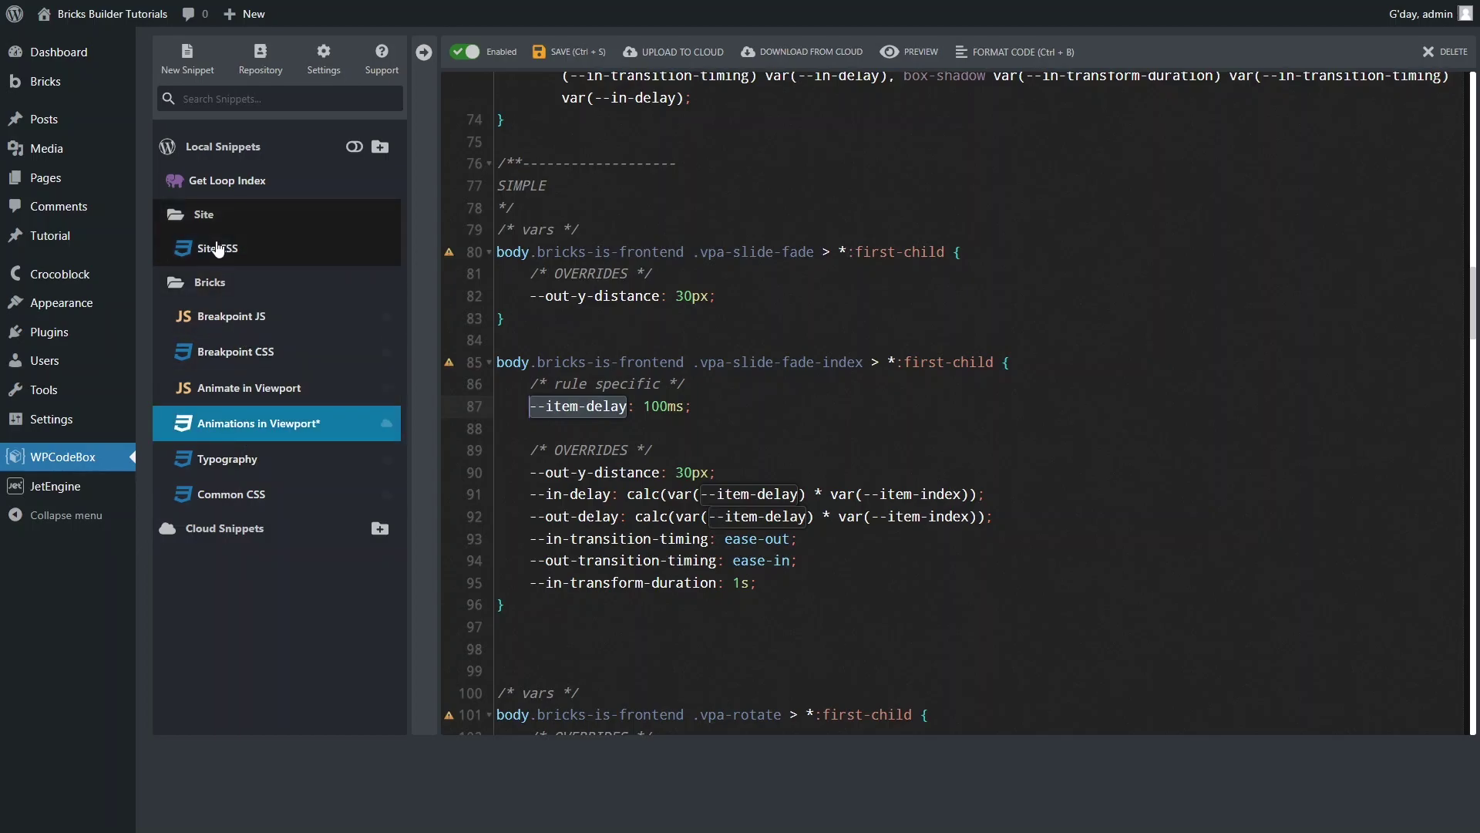
click(241, 184)
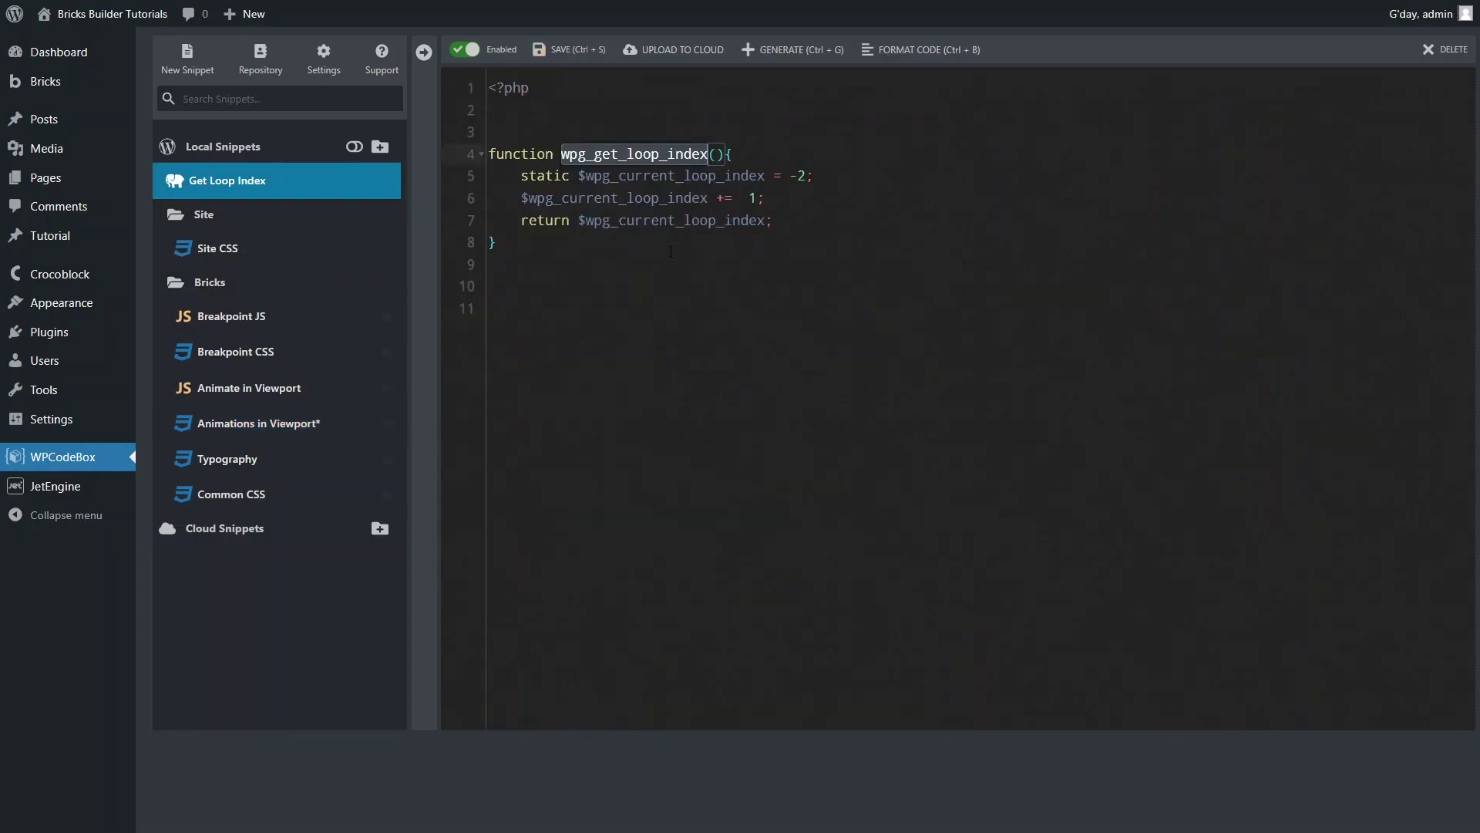
Step: In Bricks, select {echo:wpg_get_loop_index} in the Tutorial Loop Item's style attribute value
key(alt+Tab)
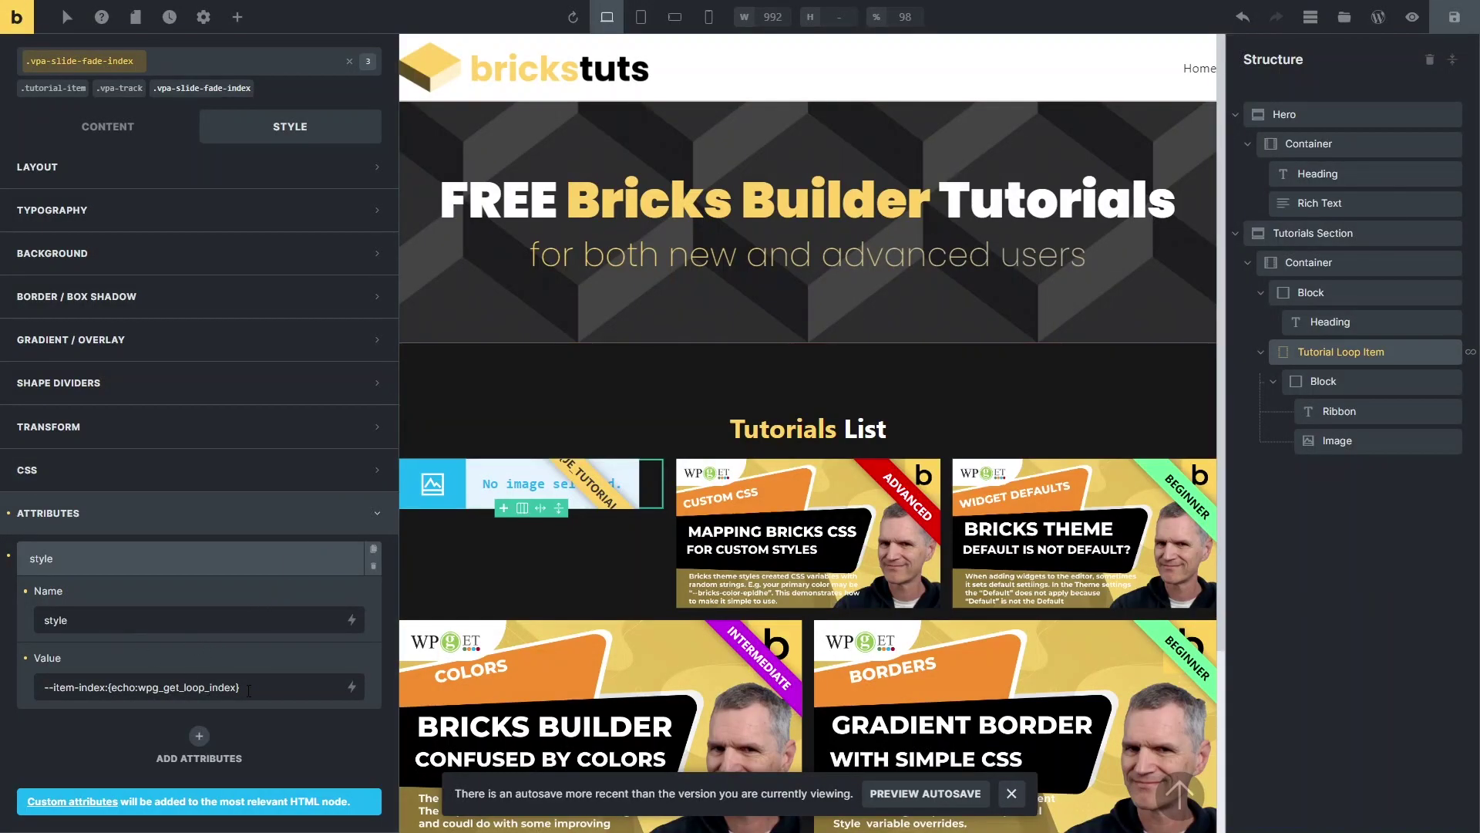
mouse_move(246, 690)
mouse_down()
mouse_move(112, 691)
mouse_move(236, 687)
mouse_up()
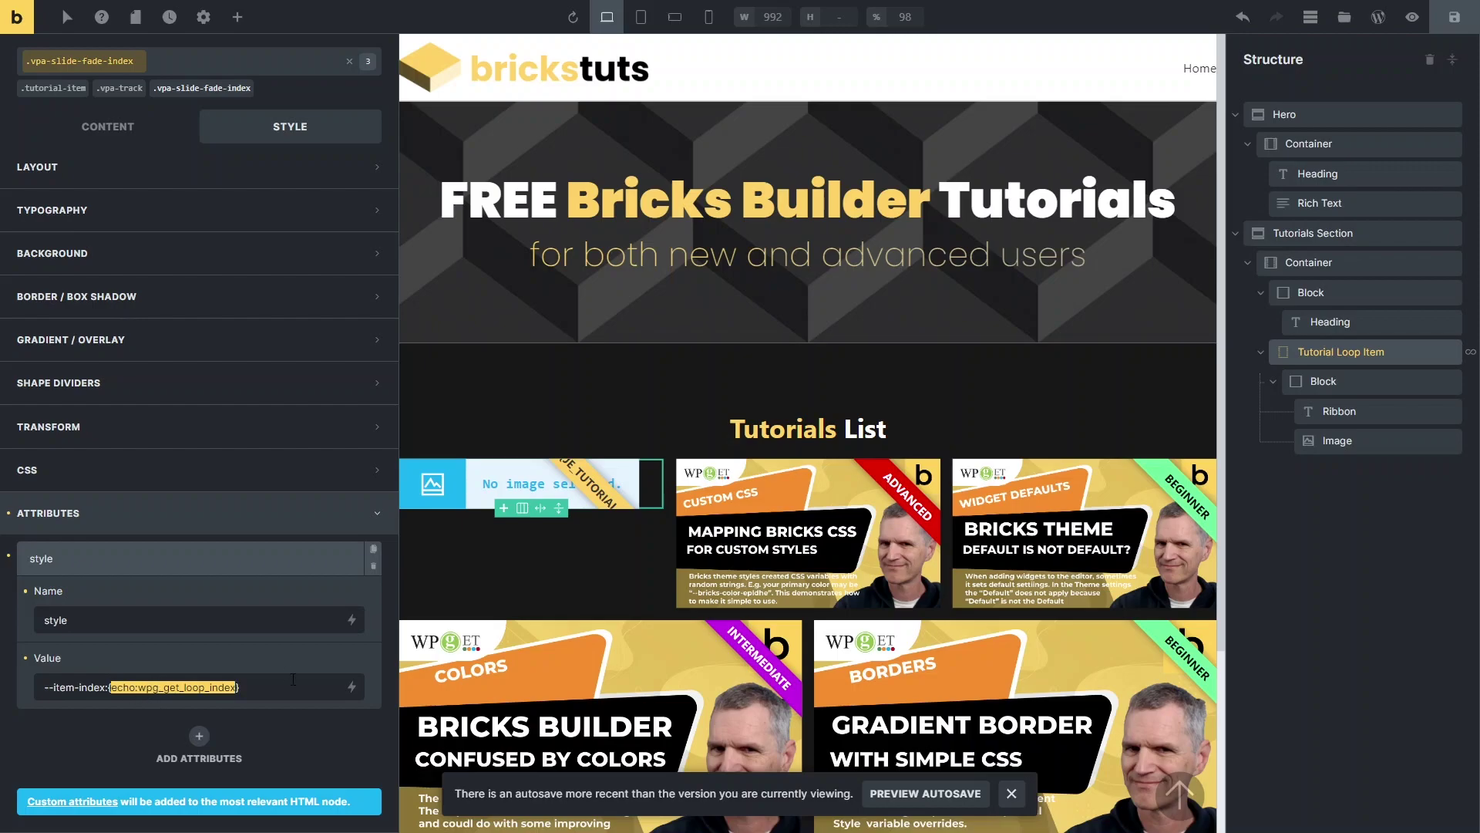